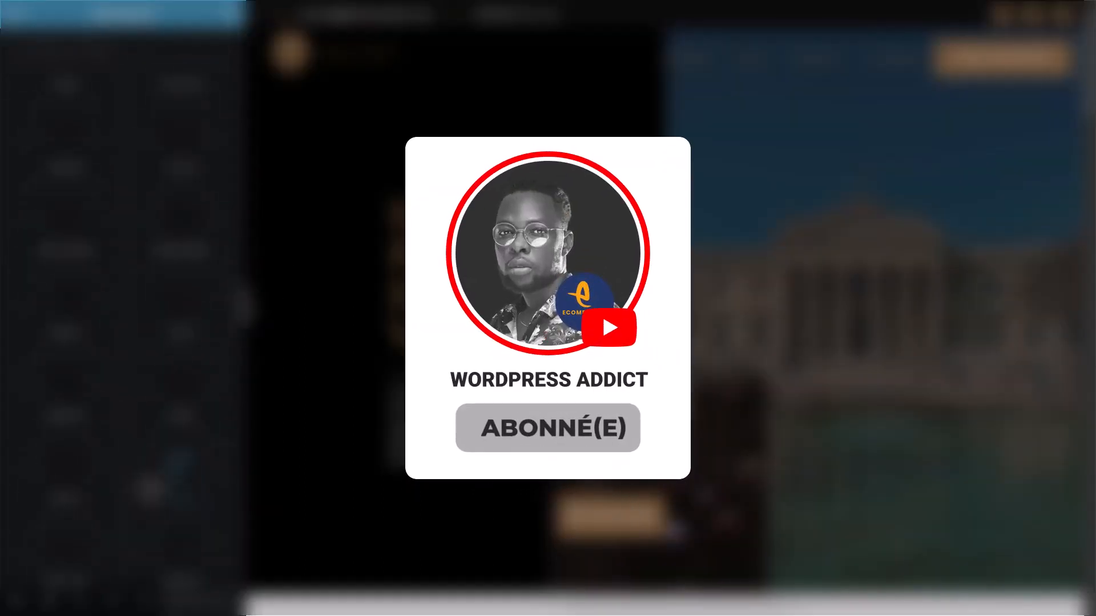
# Browse the widget library from the Basique to the Pro widgets, collapse the Pro category, and look over the home page.
pyautogui.scroll(-5, 164, 497)
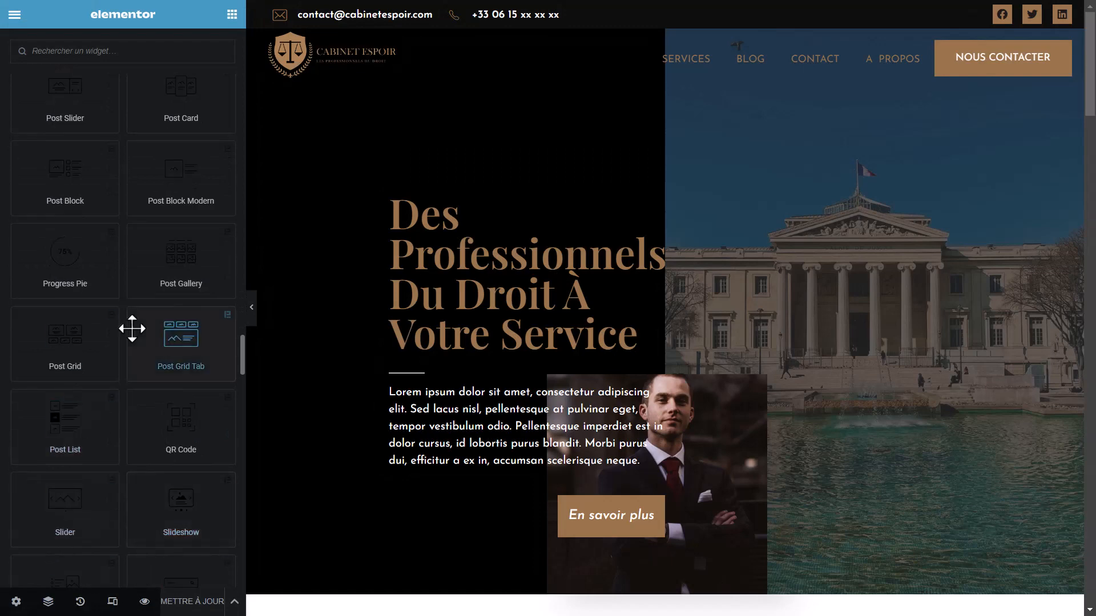
pyautogui.scroll(10, 132, 327)
pyautogui.scroll(15, 132, 327)
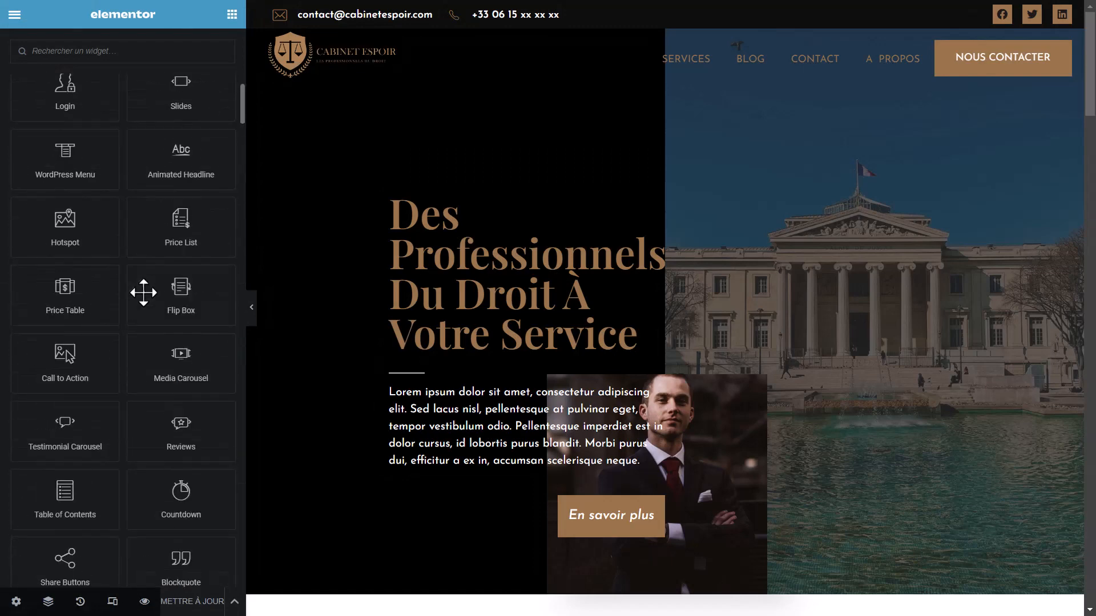
pyautogui.scroll(5, 151, 299)
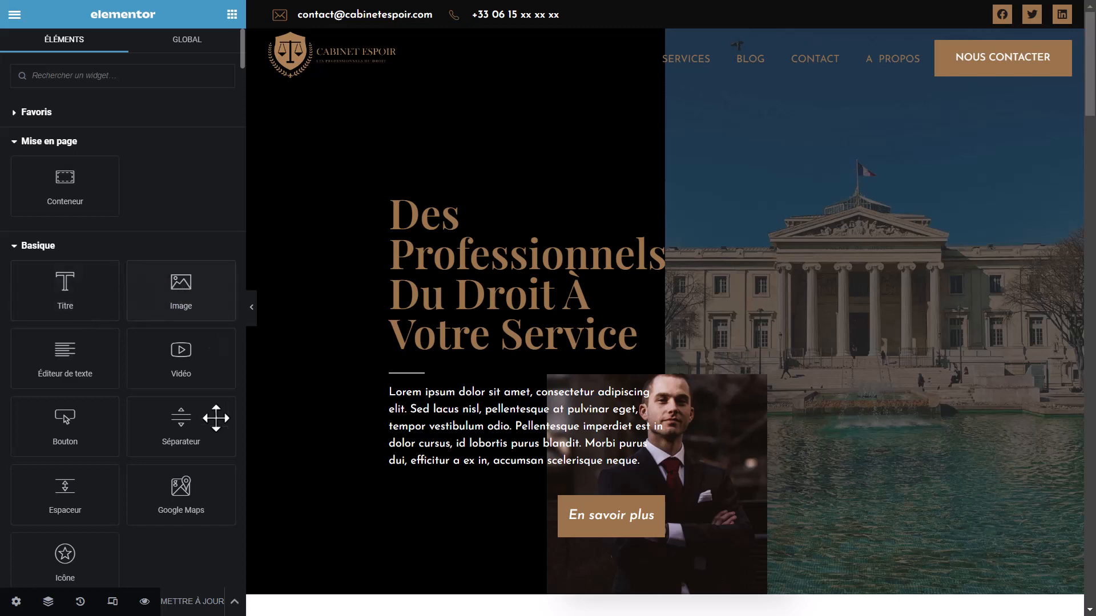
pyautogui.scroll(-5, 171, 422)
pyautogui.scroll(-3, 166, 378)
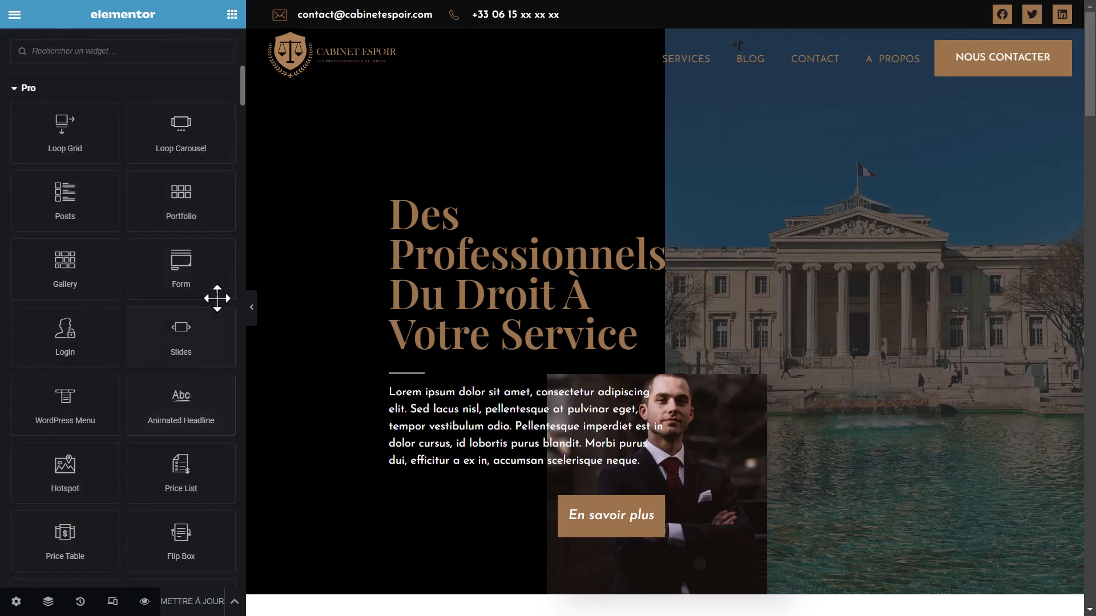
pyautogui.click(67, 96)
pyautogui.scroll(9, 100, 208)
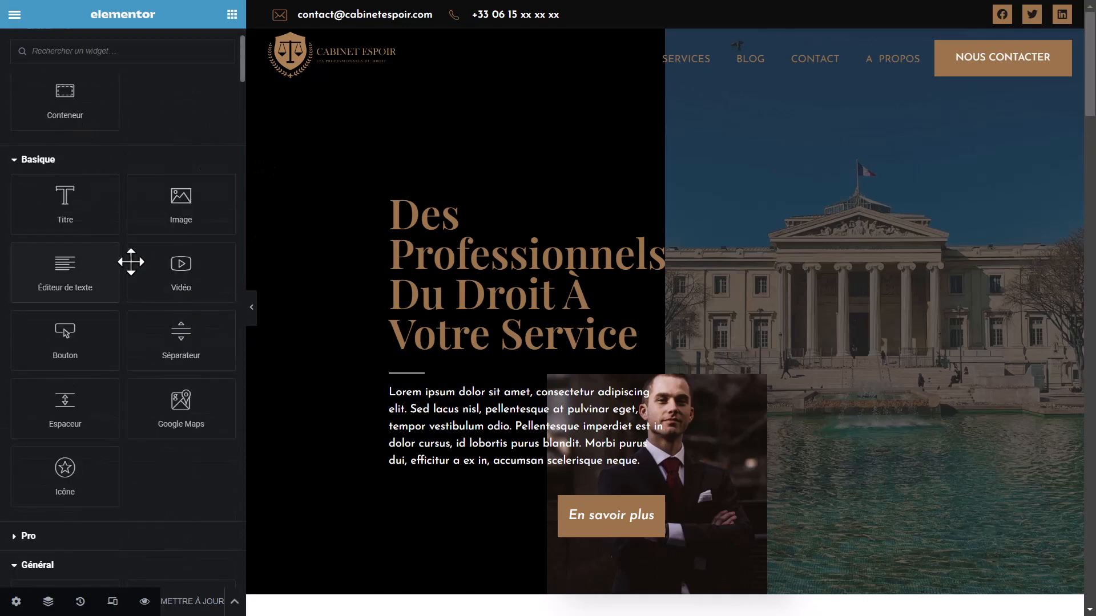
pyautogui.scroll(-10, 664, 309)
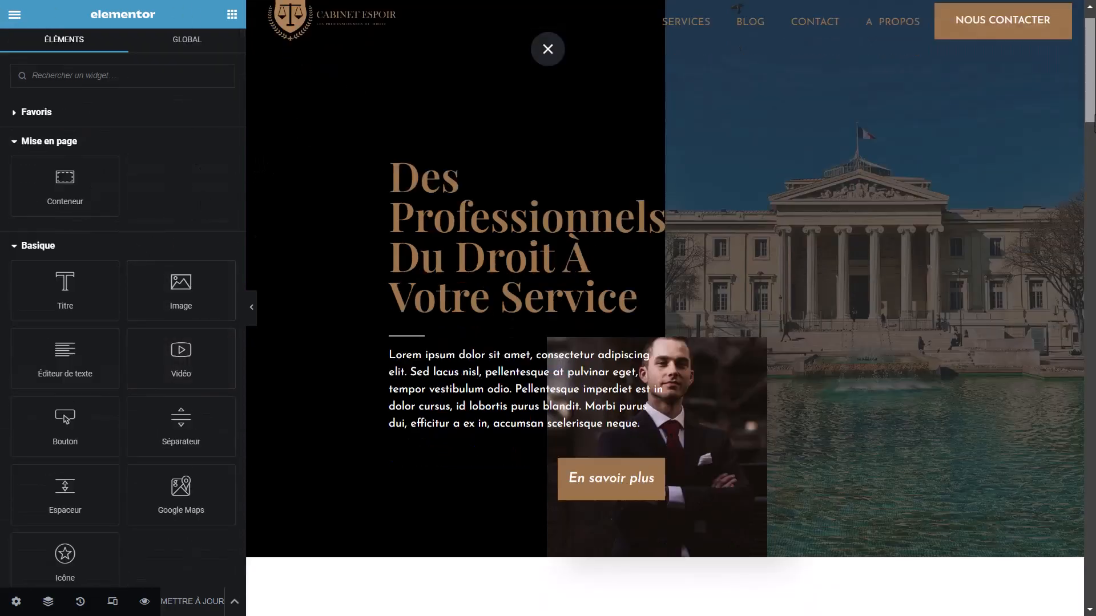
pyautogui.moveTo(1090, 355); pyautogui.dragTo(1090, 57)
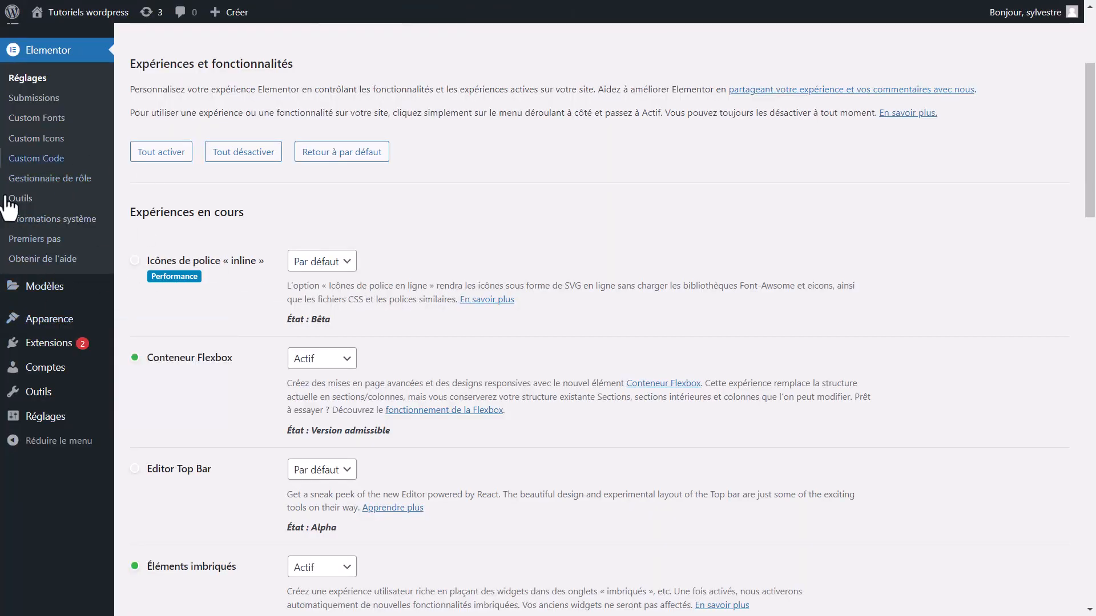
# Open the Fonctionnalités section of Elementor's settings and check the activation choices for Conteneur Flexbox.
pyautogui.scroll(4, 113, 303)
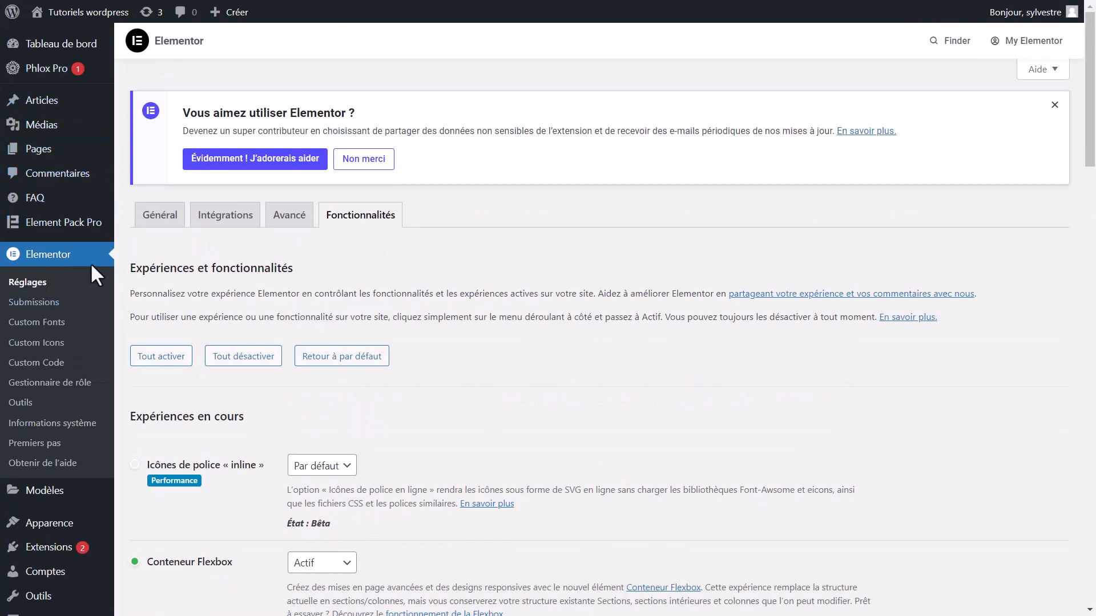
pyautogui.scroll(-1, 77, 225)
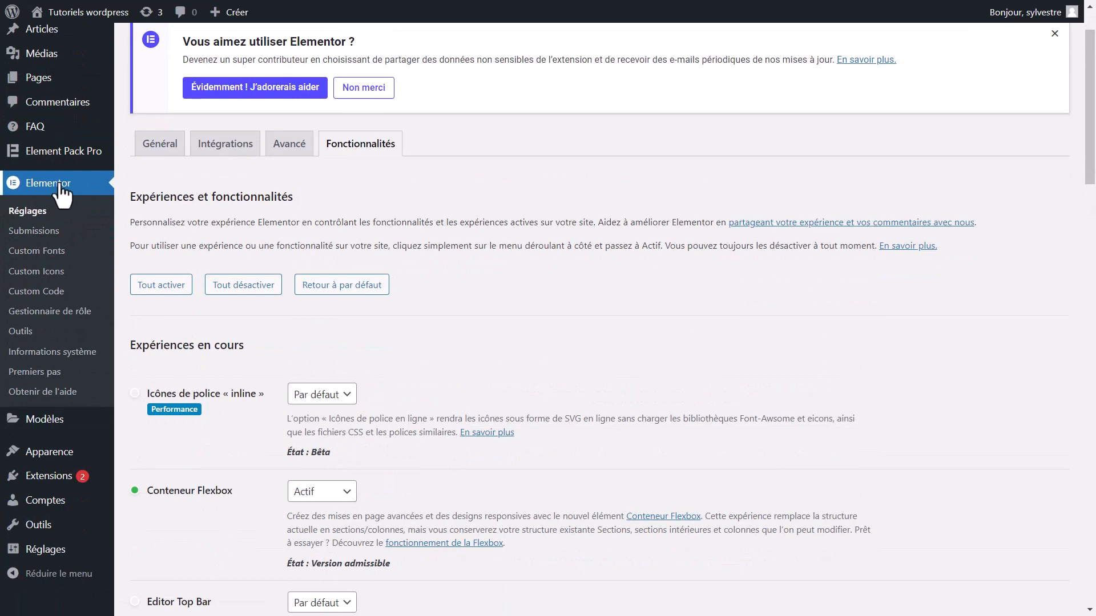
pyautogui.click(374, 151)
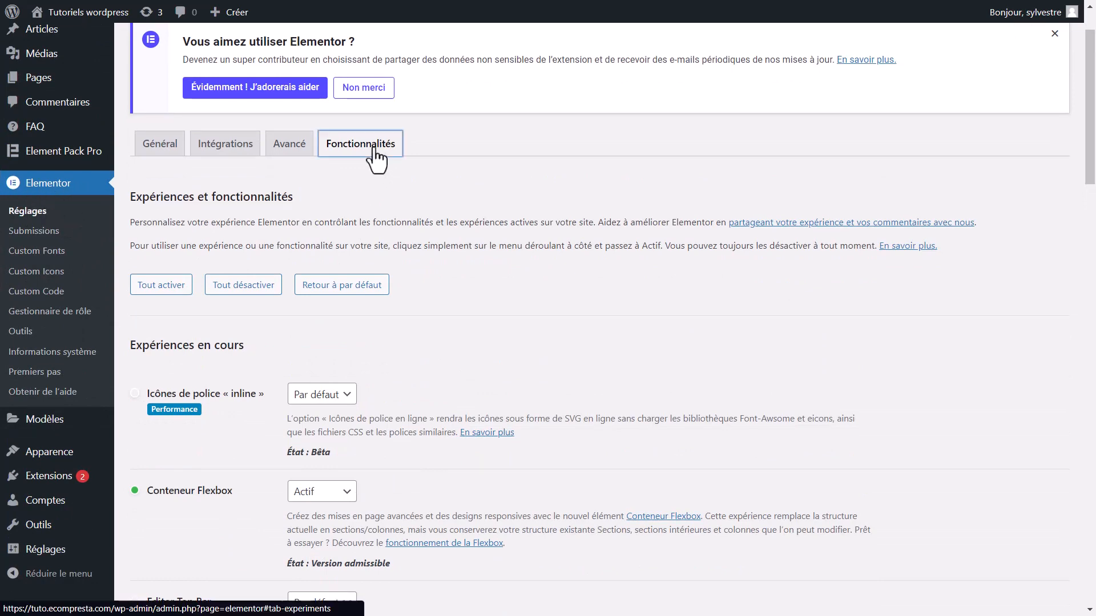
pyautogui.scroll(-3, 336, 314)
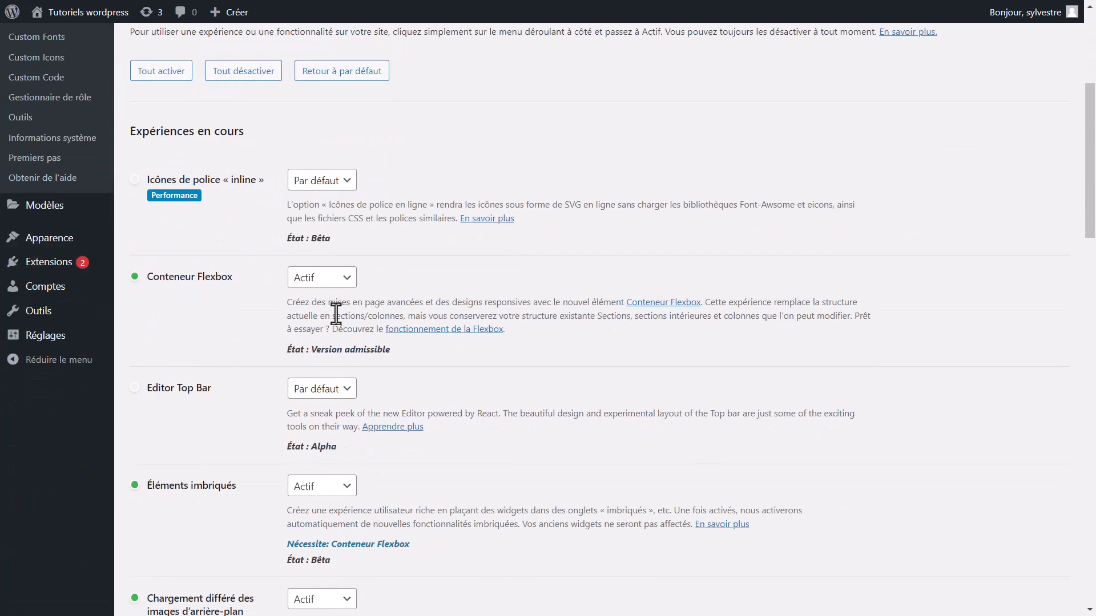
pyautogui.click(331, 278)
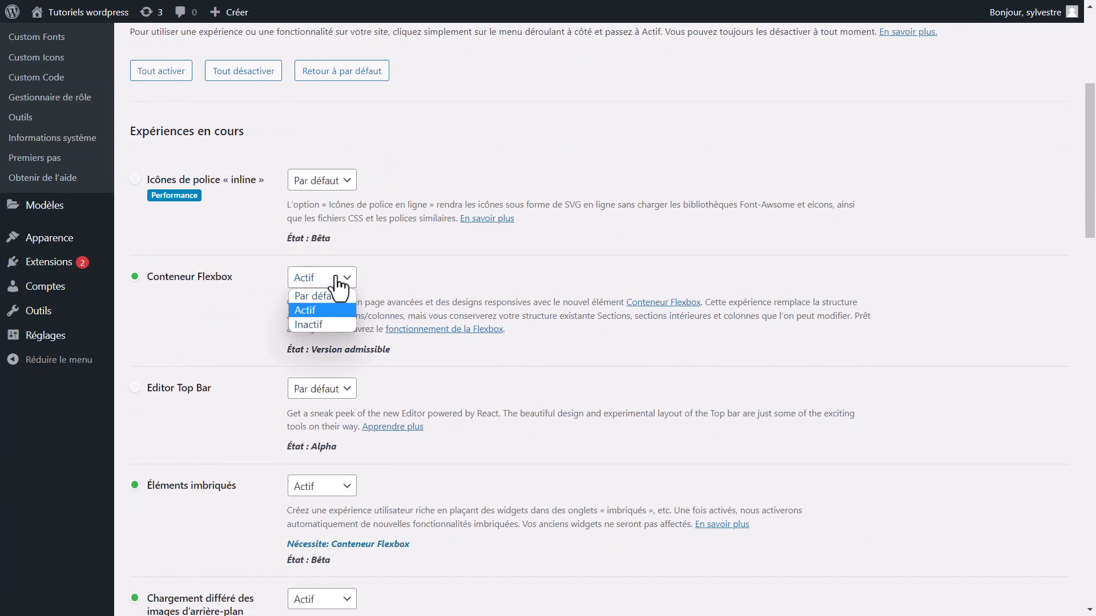
pyautogui.click(333, 276)
# Set the Editor Top Bar experiment to Actif and save the Elementor settings.
pyautogui.scroll(-2, 228, 314)
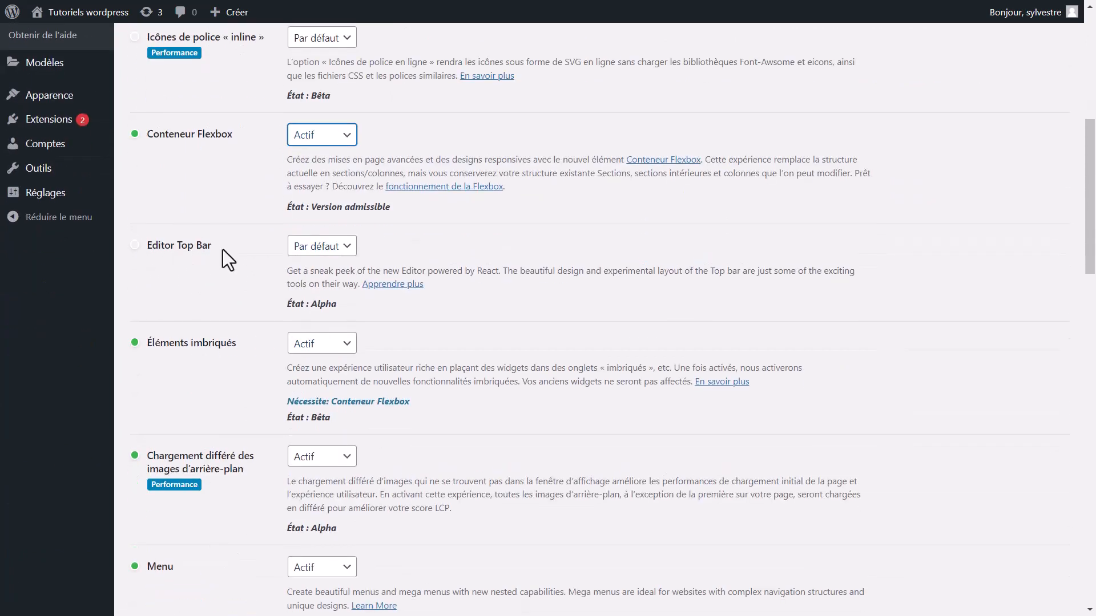
pyautogui.click(315, 246)
pyautogui.click(326, 278)
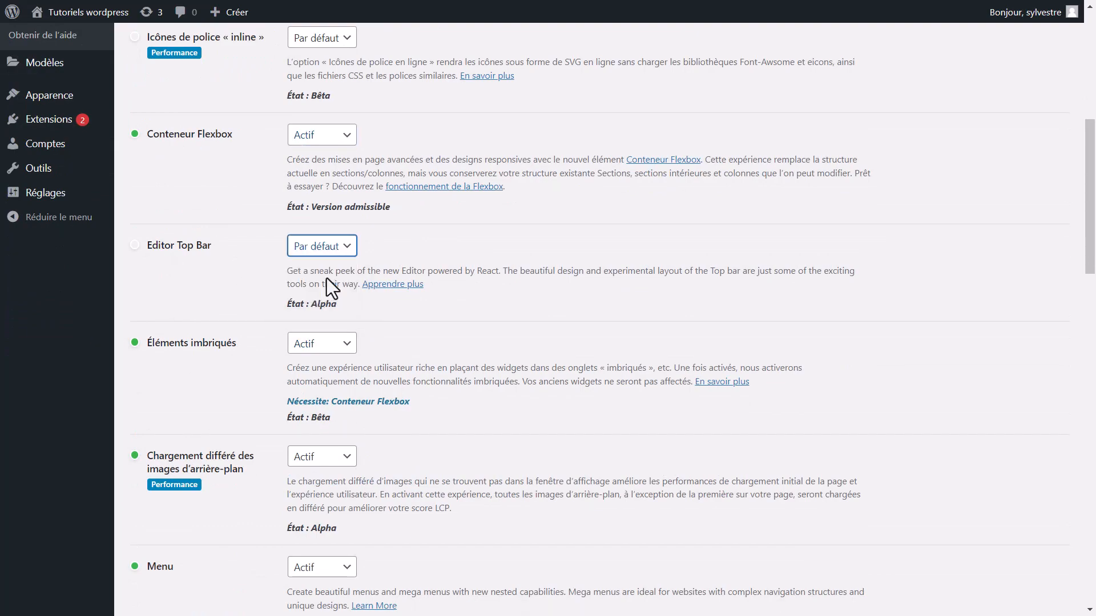
pyautogui.scroll(-20, 363, 271)
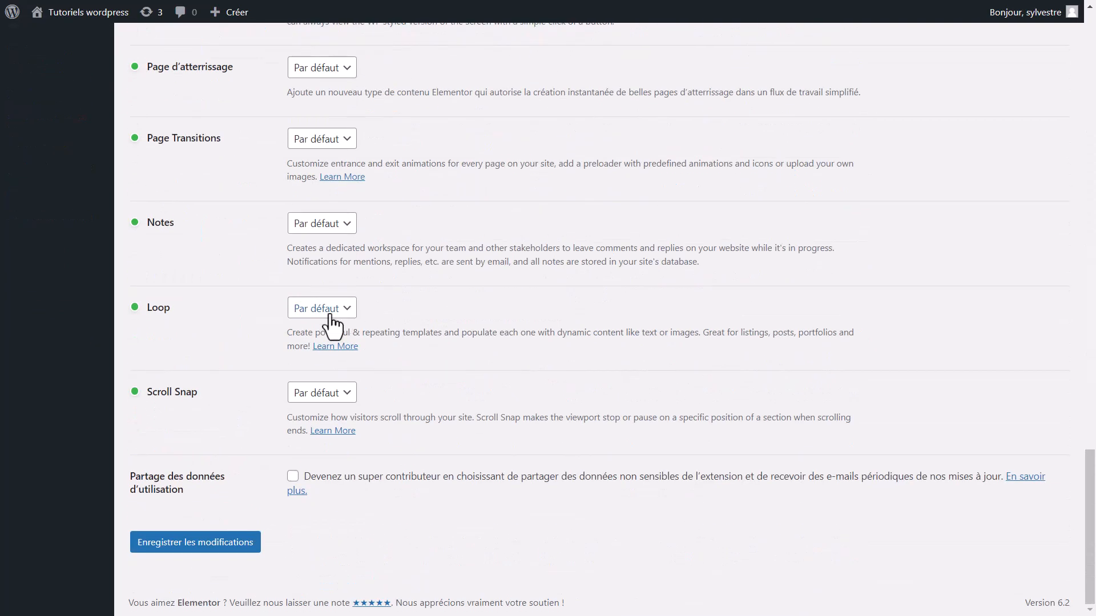
pyautogui.click(247, 541)
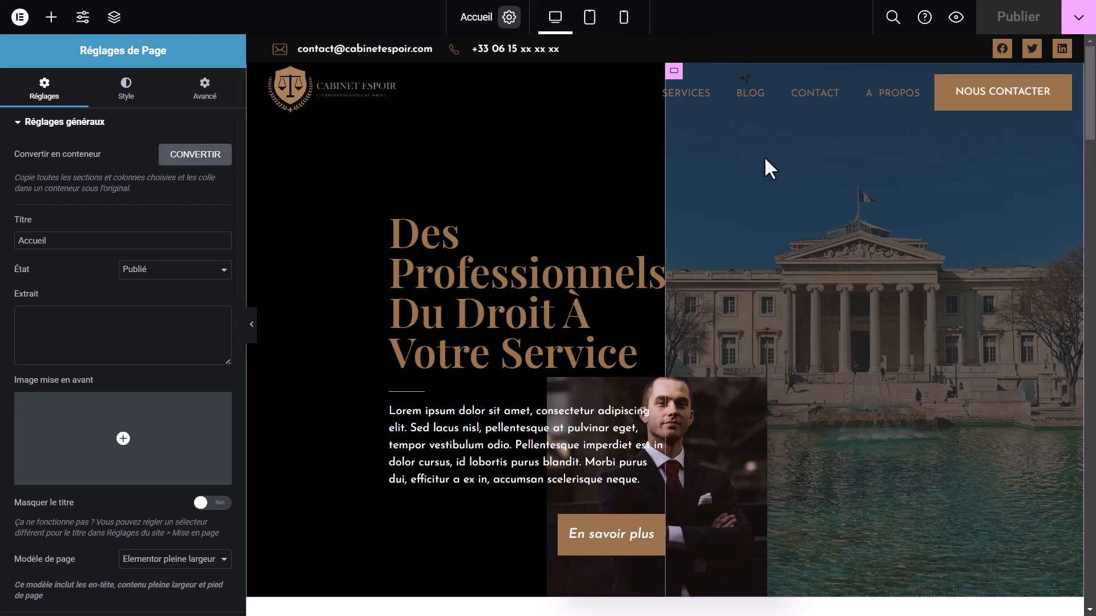
# Look over the home page in the new editor and examine the draft and template saving options that accompany Publier.
pyautogui.moveTo(1091, 67)
pyautogui.mouseDown()
pyautogui.moveTo(1092, 183)
pyautogui.moveTo(1094, 48)
pyautogui.mouseUp()
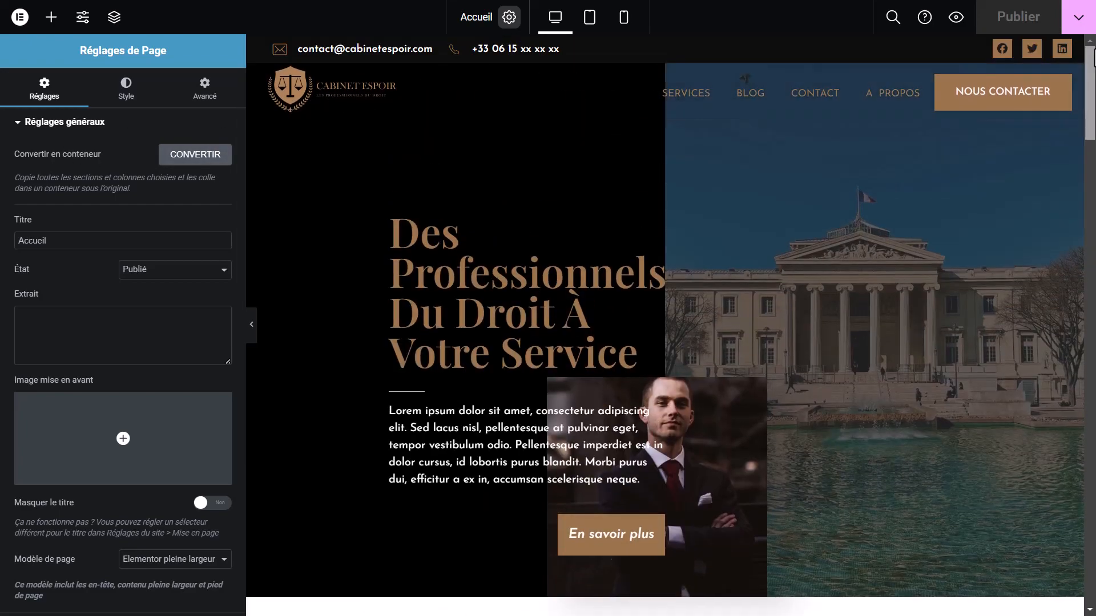
pyautogui.scroll(-2, 676, 194)
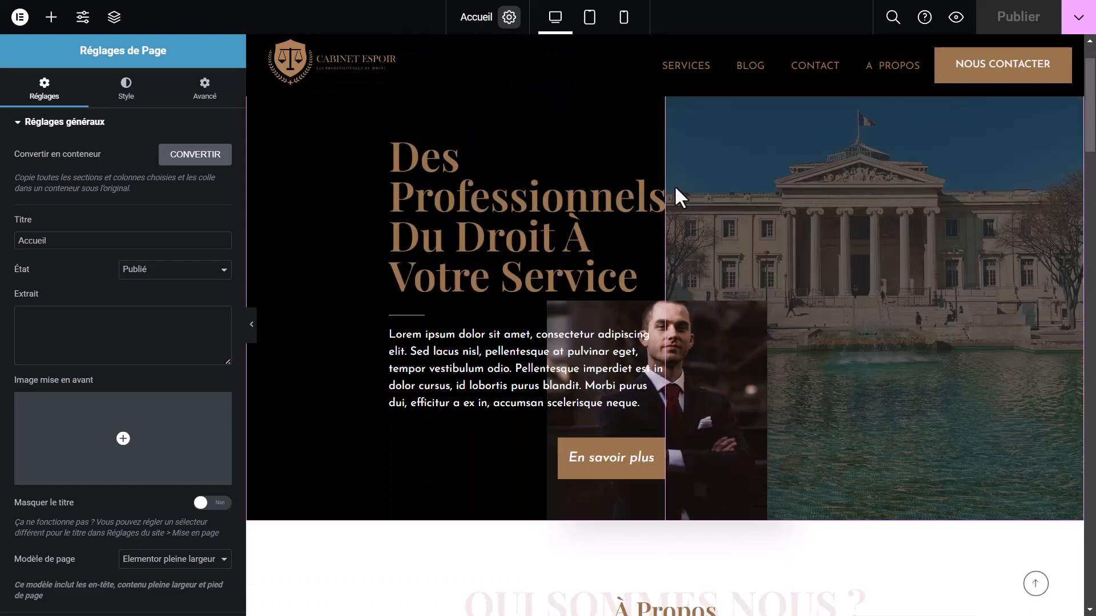
pyautogui.scroll(2, 673, 184)
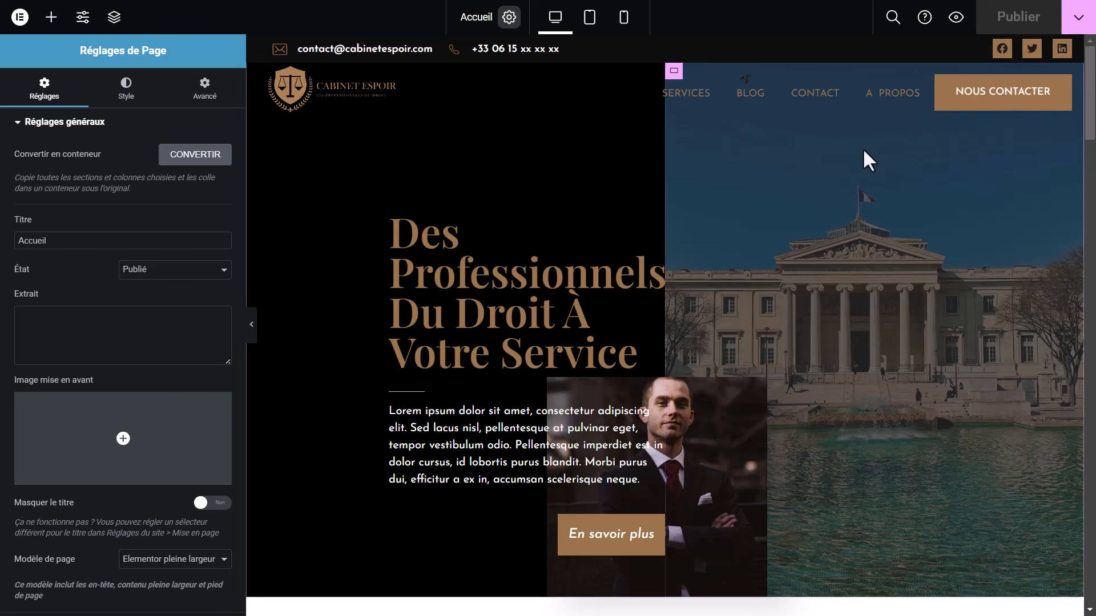
pyautogui.click(1076, 17)
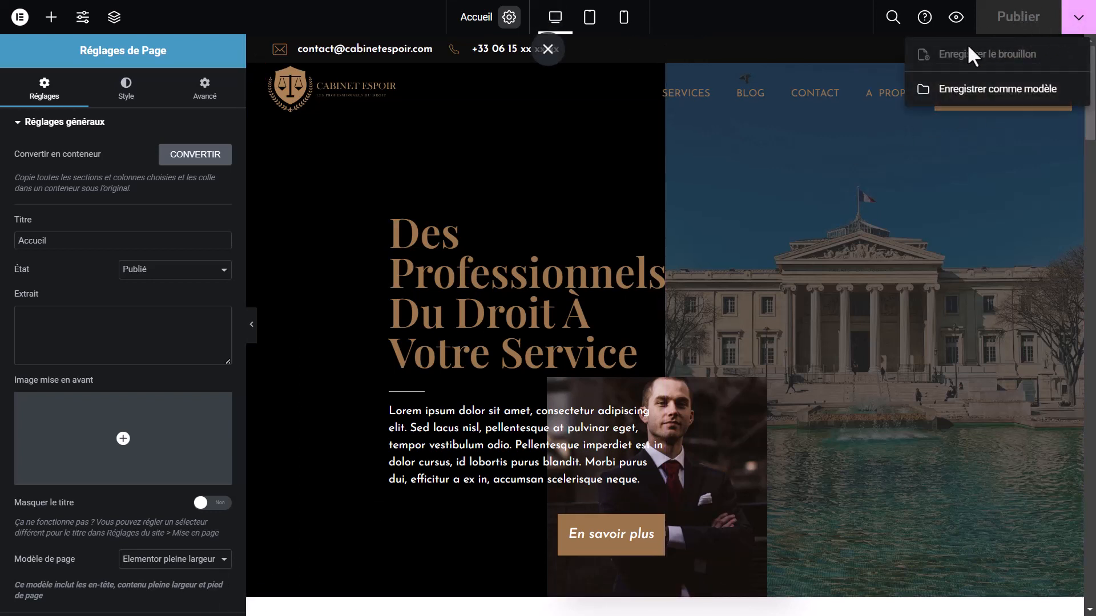
pyautogui.click(1078, 22)
pyautogui.click(1078, 21)
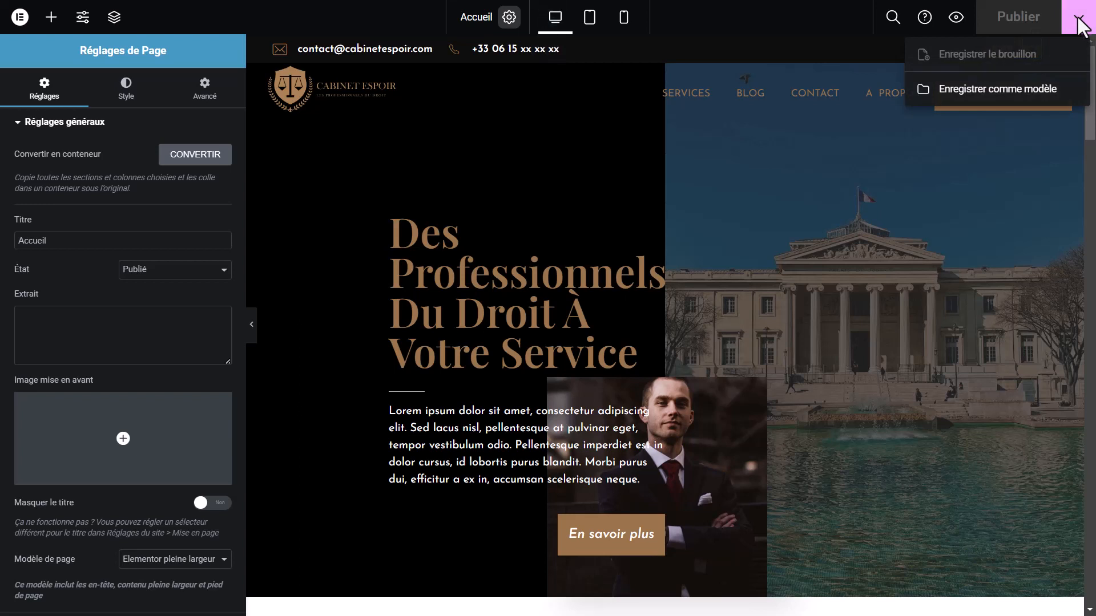
pyautogui.click(1078, 20)
pyautogui.click(1078, 21)
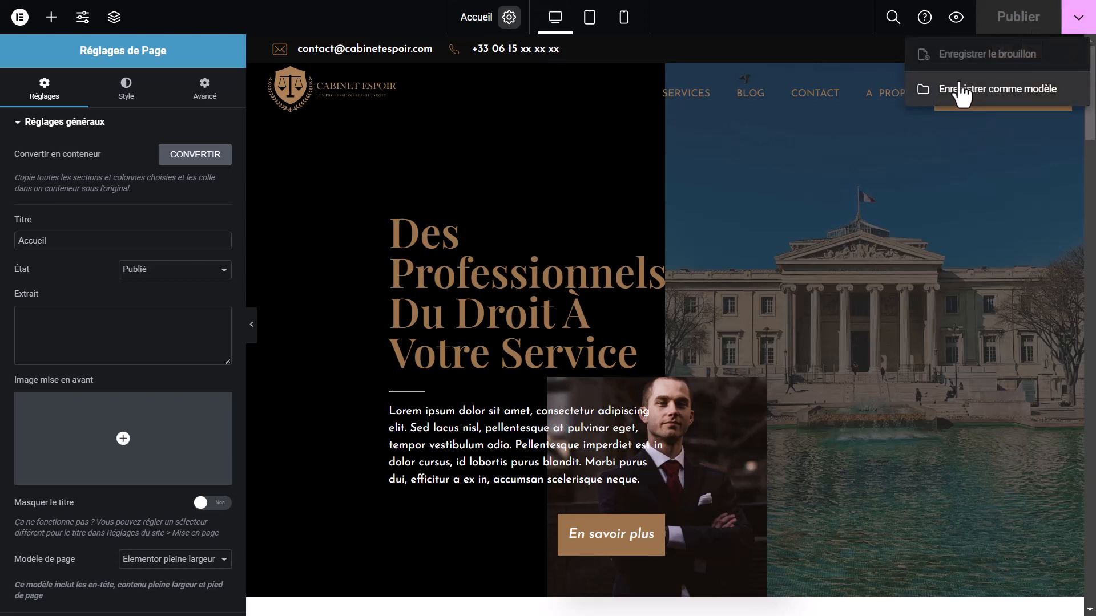
pyautogui.click(1018, 13)
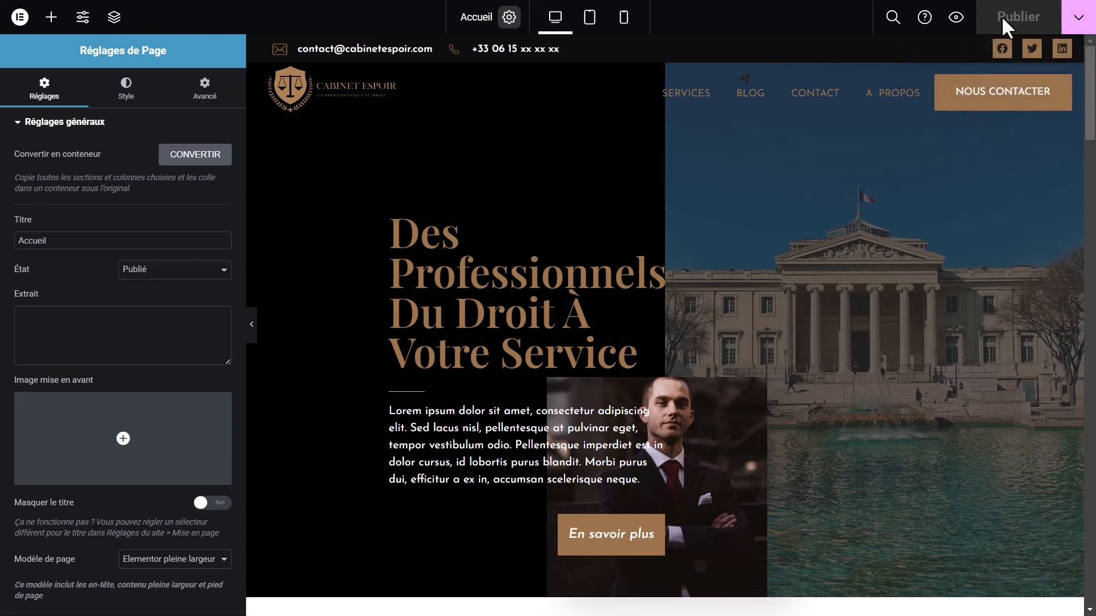
# Open the Finder for searching within Elementor, and close it without entering a search.
pyautogui.click(957, 21)
pyautogui.click(892, 18)
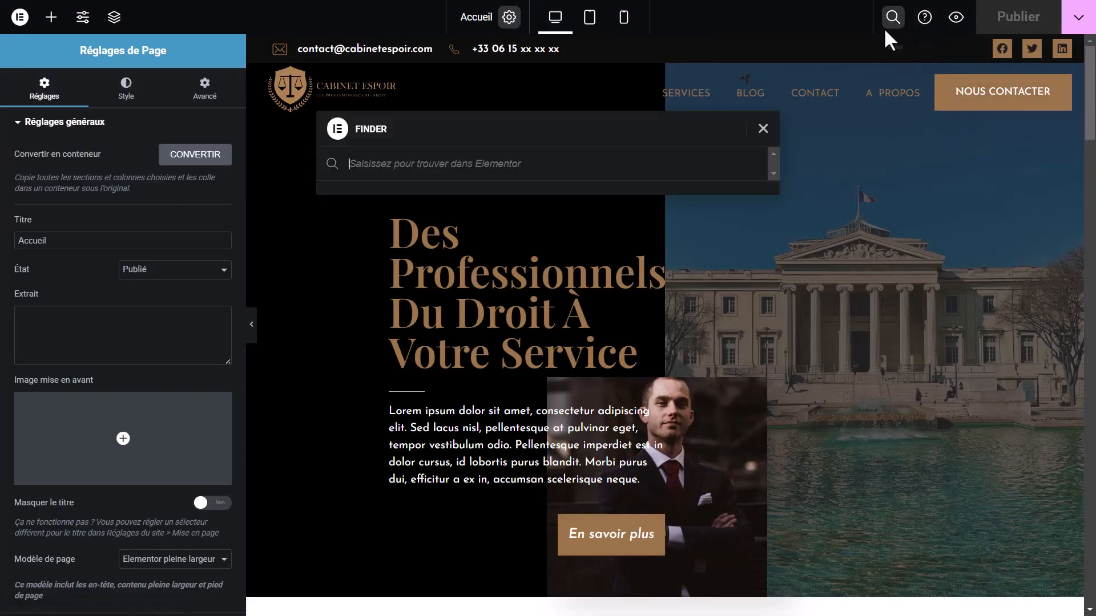
pyautogui.click(765, 129)
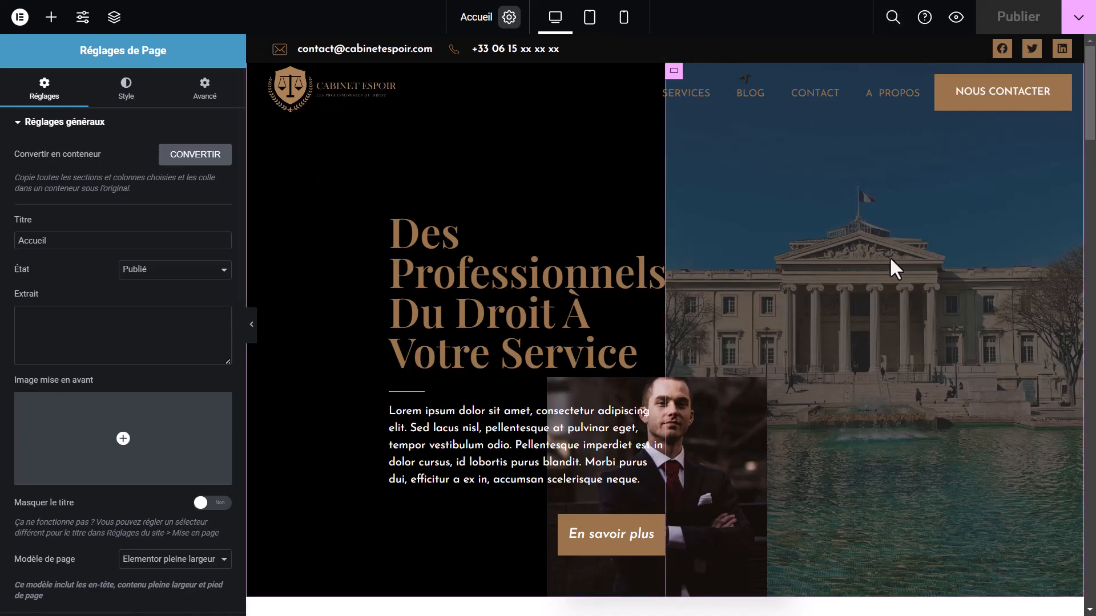
# Switch the page's responsive view to tablet and back to desktop.
pyautogui.scroll(-5, 891, 265)
pyautogui.click(589, 18)
pyautogui.click(559, 19)
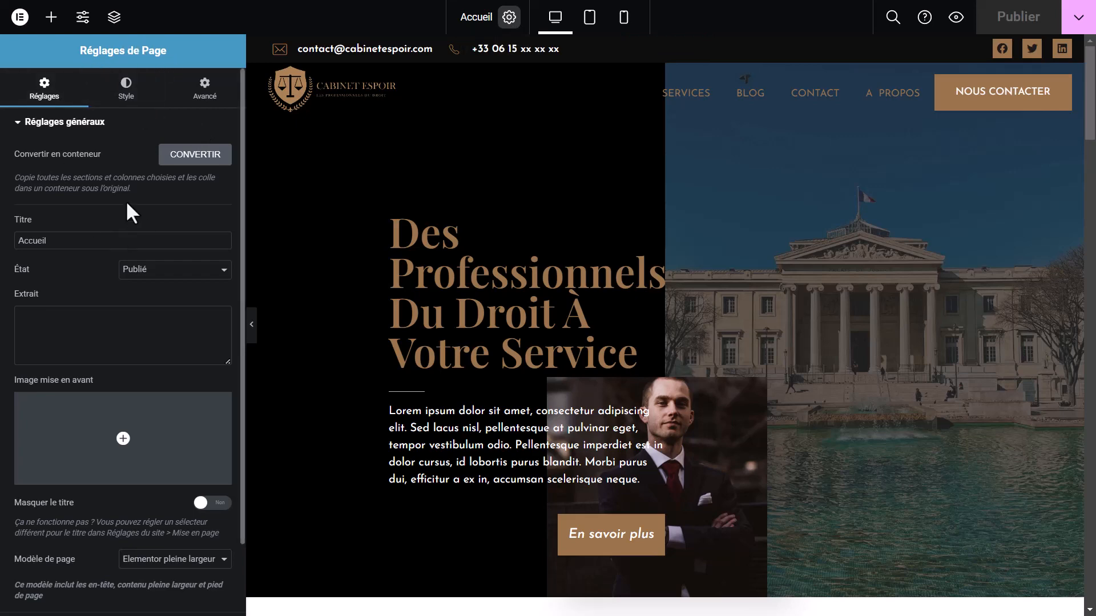
# Review the Accueil page settings from the general options down to Hash Link, Grid Line and Logo.
pyautogui.scroll(-2, 98, 234)
pyautogui.scroll(2, 108, 234)
pyautogui.scroll(-2, 117, 234)
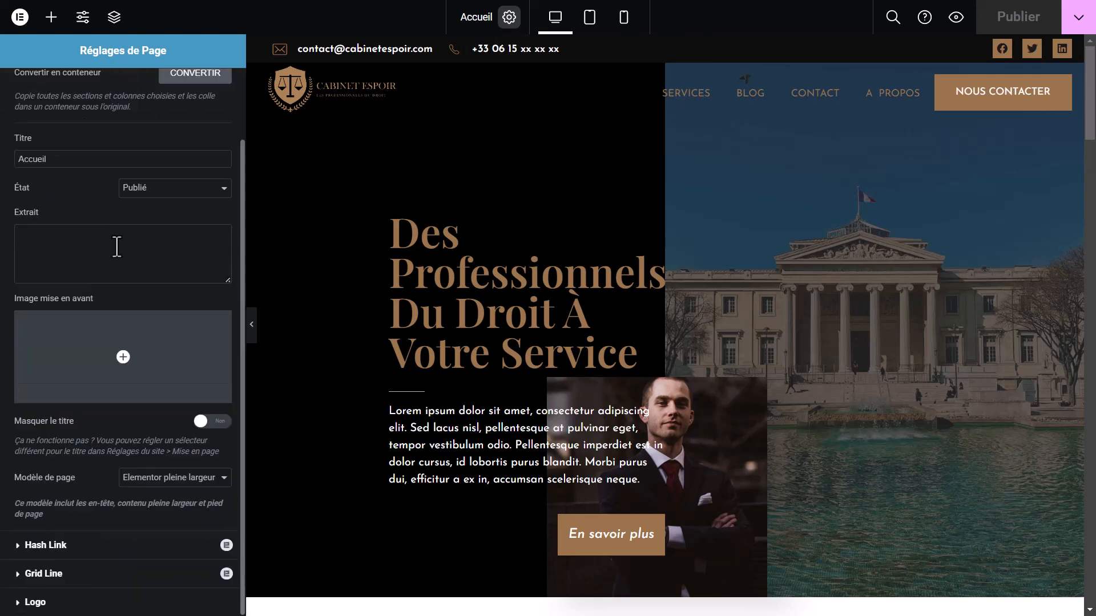
# Examine the page's container hierarchy in the Structure navigator with the hero container selected, and close the navigator.
pyautogui.click(266, 70)
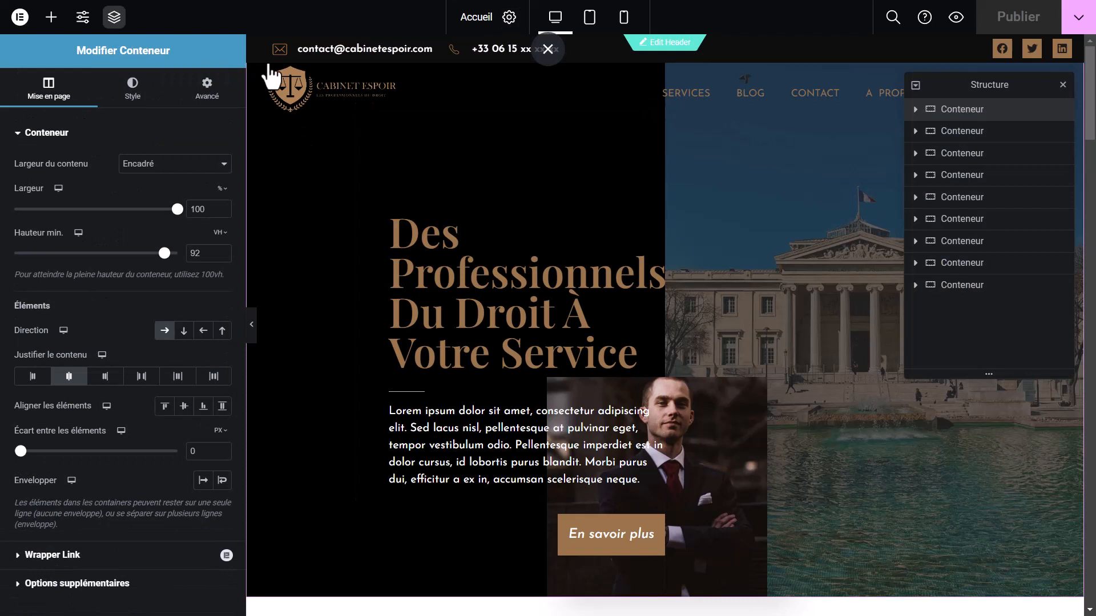
pyautogui.click(114, 17)
pyautogui.click(114, 17)
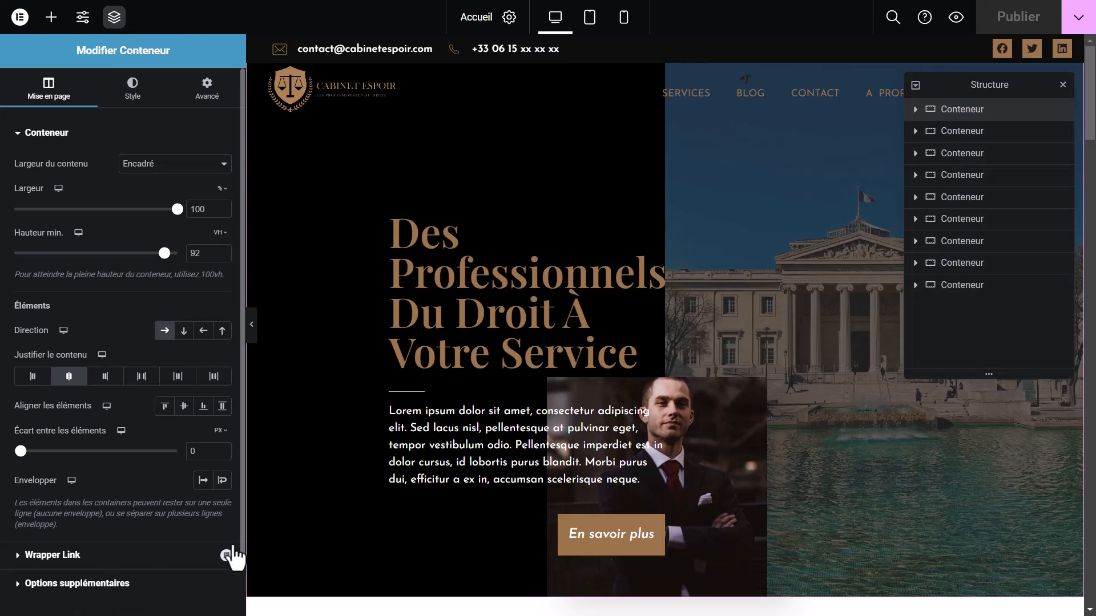
pyautogui.click(114, 21)
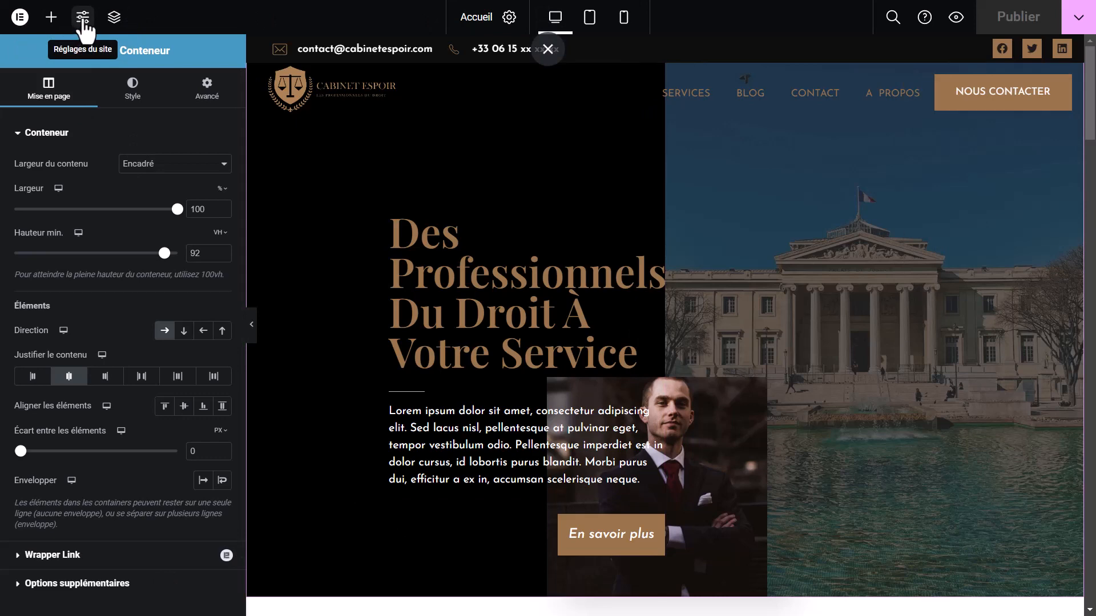
# View the site settings categories, and return to the page with the hero heading selected for editing.
pyautogui.click(83, 21)
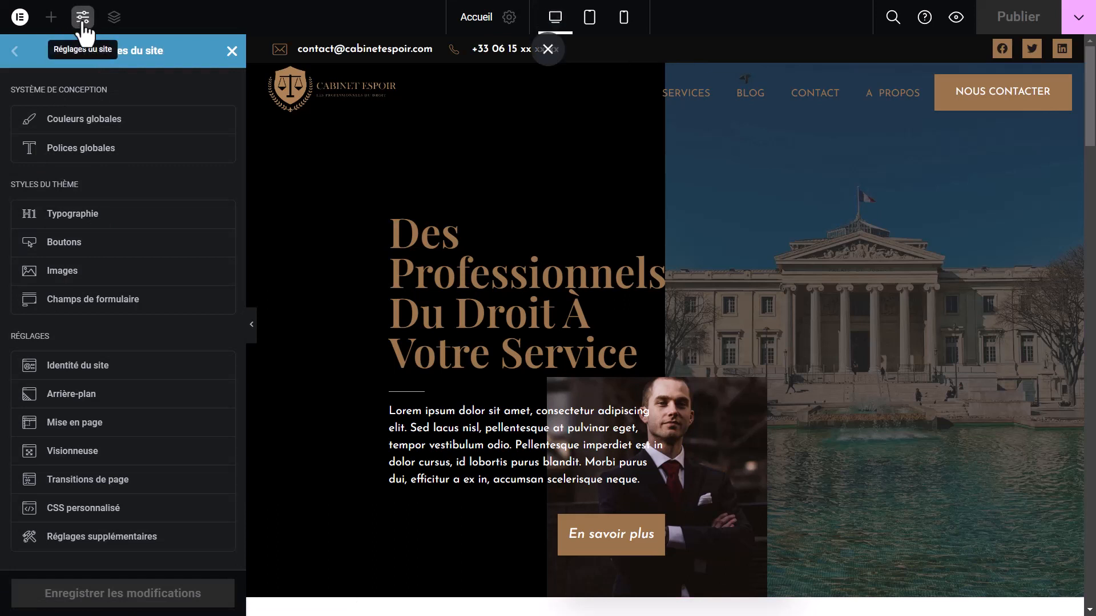
pyautogui.click(441, 395)
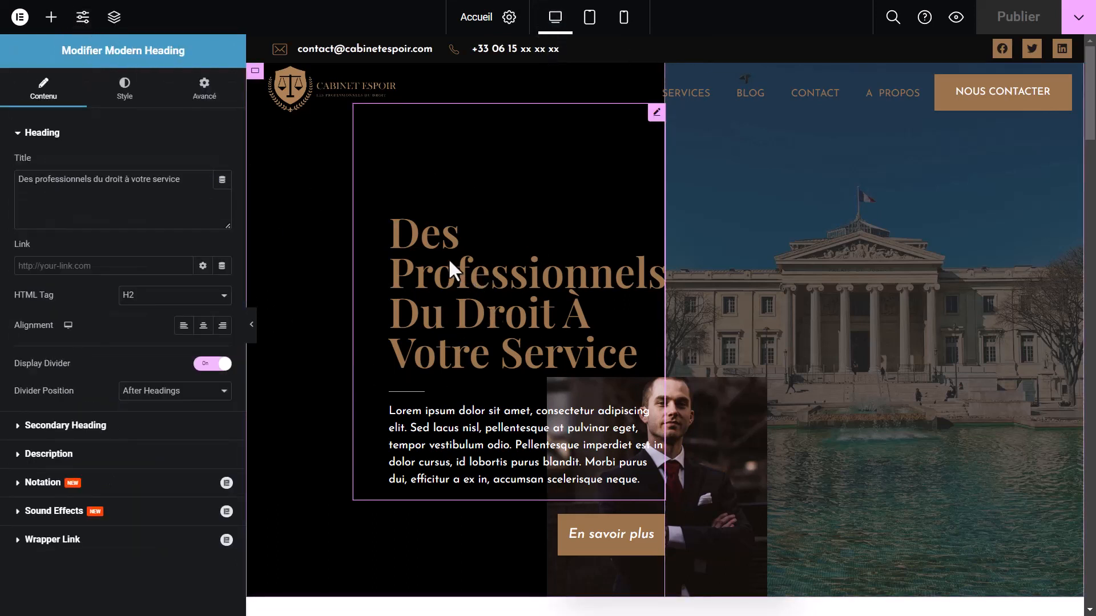
pyautogui.scroll(-4, 610, 262)
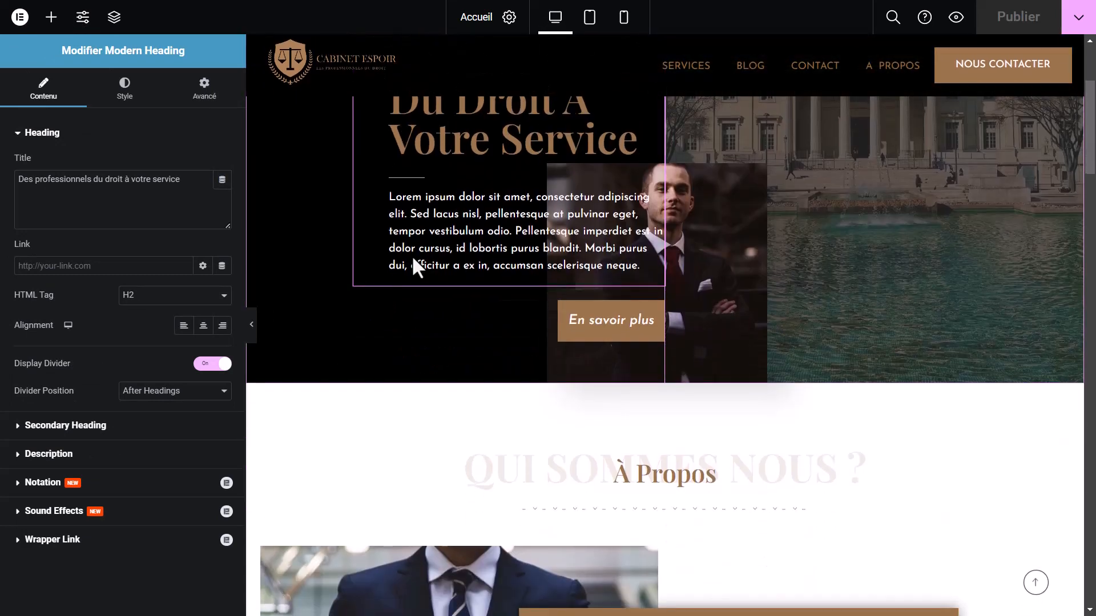
# Open the widget library in the new editor and browse its Mise en page, Basique and Pro categories.
pyautogui.click(51, 25)
pyautogui.scroll(-10, 113, 388)
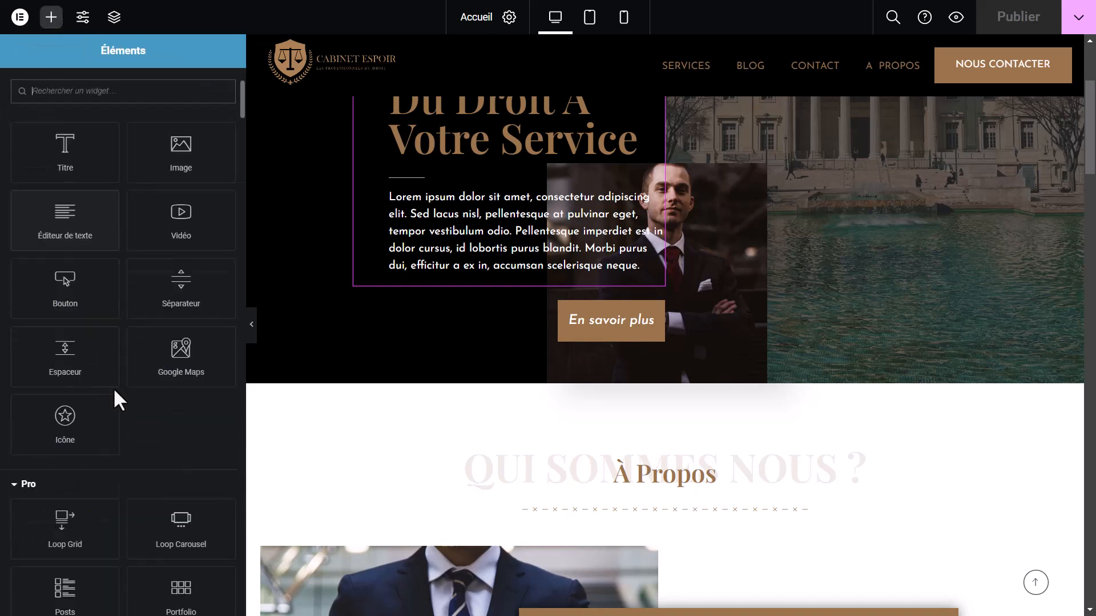
pyautogui.scroll(-2, 132, 271)
pyautogui.scroll(15, 119, 227)
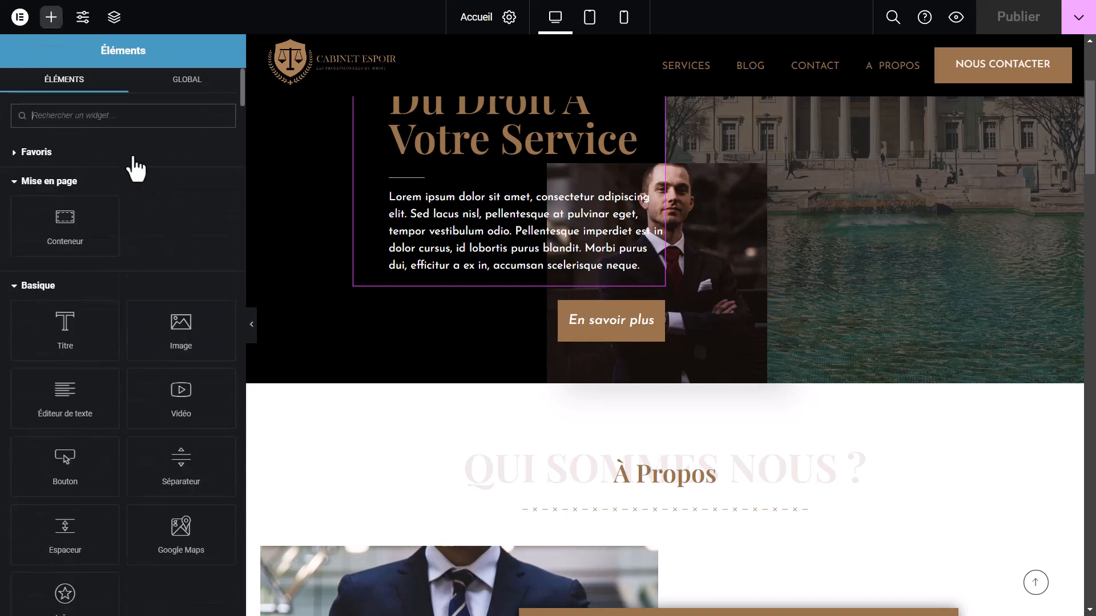
# View the entries of the main Elementor menu and the extra options next to Publier.
pyautogui.click(20, 18)
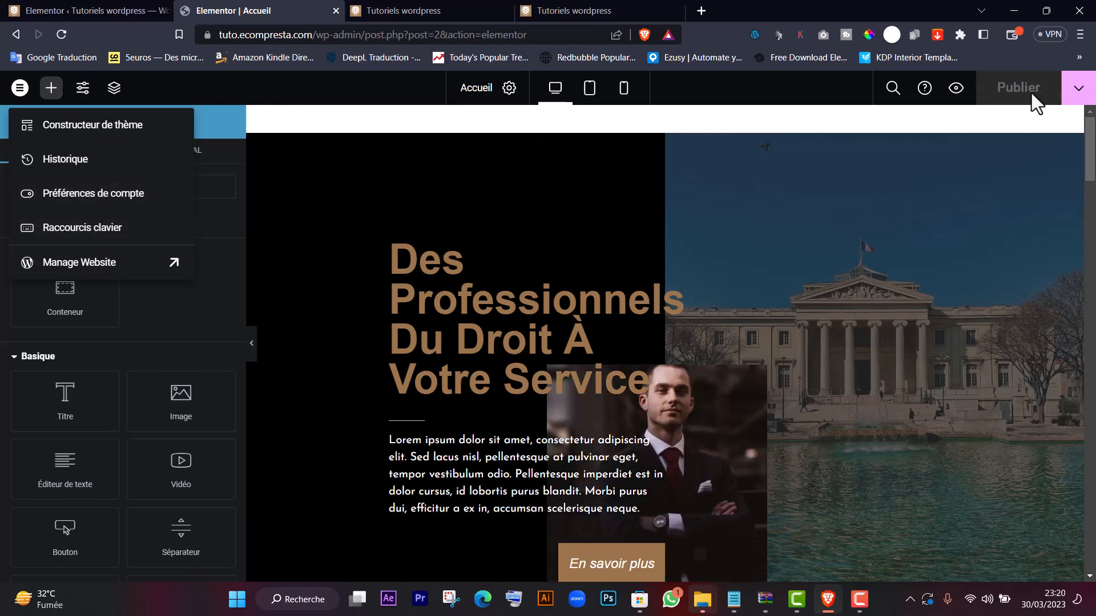
pyautogui.click(1078, 92)
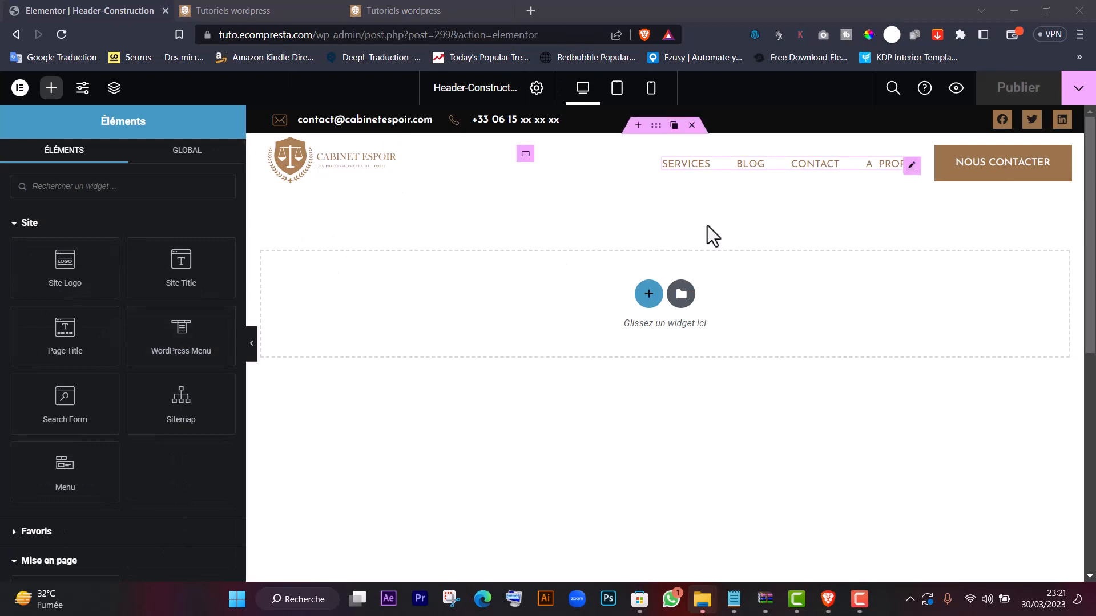
pyautogui.moveTo(1089, 192)
pyautogui.mouseDown()
pyautogui.moveTo(1090, 284)
pyautogui.moveTo(1089, 183)
pyautogui.mouseUp()
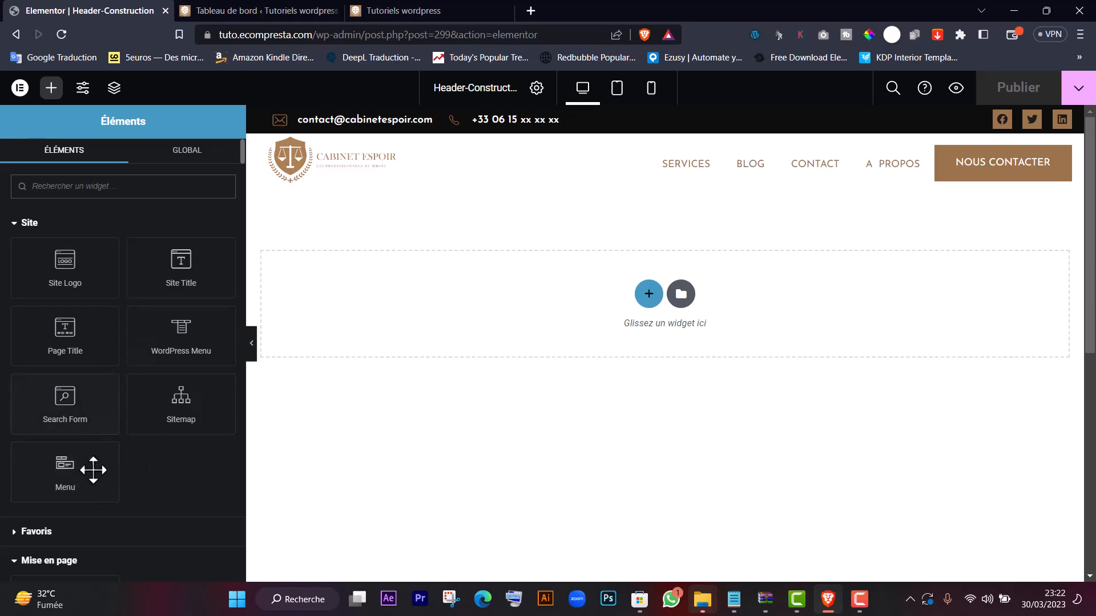
# Switch to the WordPress dashboard and show the Editor Top Bar experiment in Elementor's Fonctionnalités settings.
pyautogui.click(257, 11)
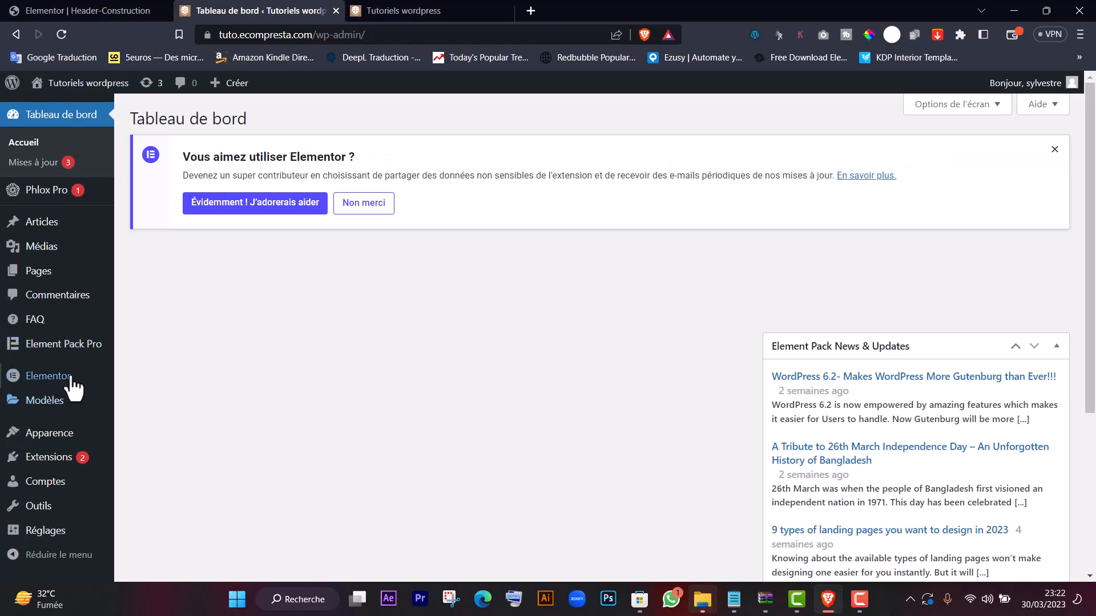
pyautogui.scroll(-1, 47, 356)
pyautogui.moveTo(47, 356)
pyautogui.moveTo(67, 379)
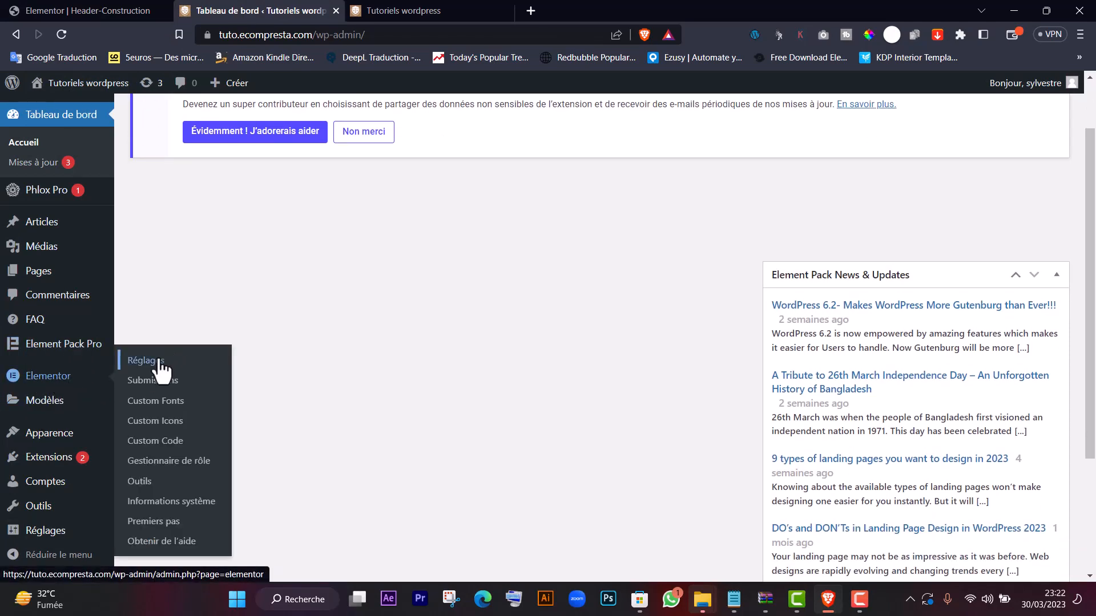
pyautogui.click(357, 291)
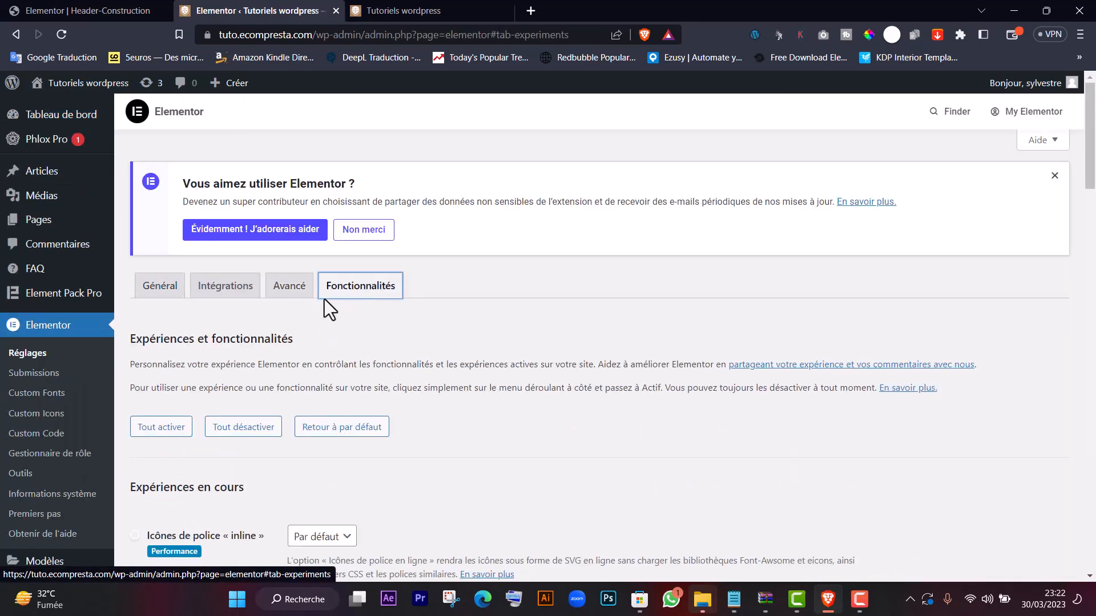
pyautogui.scroll(-6, 344, 328)
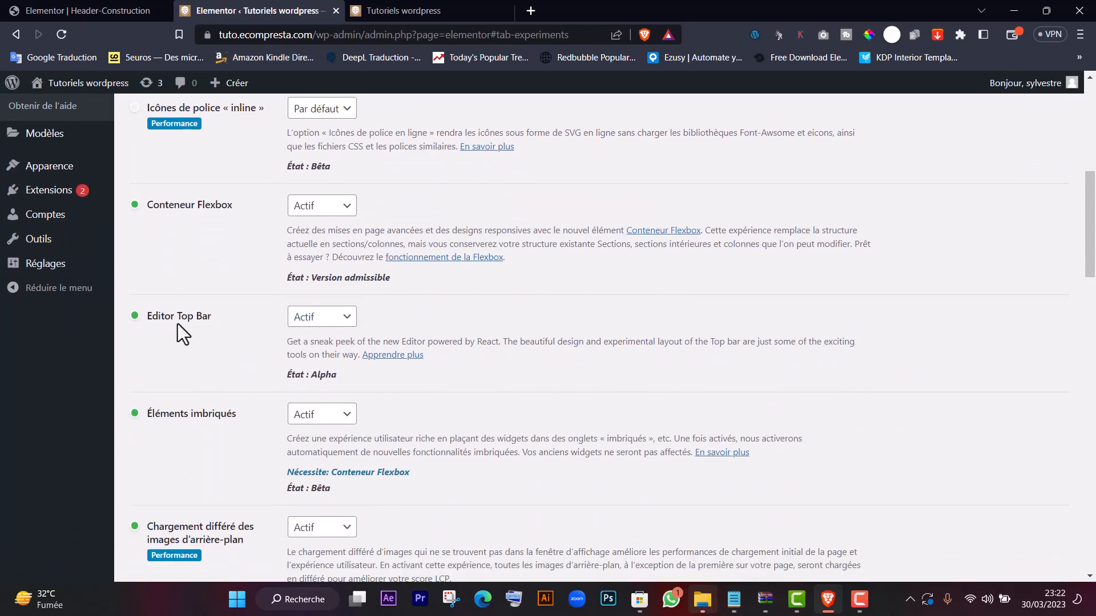
# Set the Editor Top Bar experiment to Actif and save the Elementor settings.
pyautogui.click(309, 328)
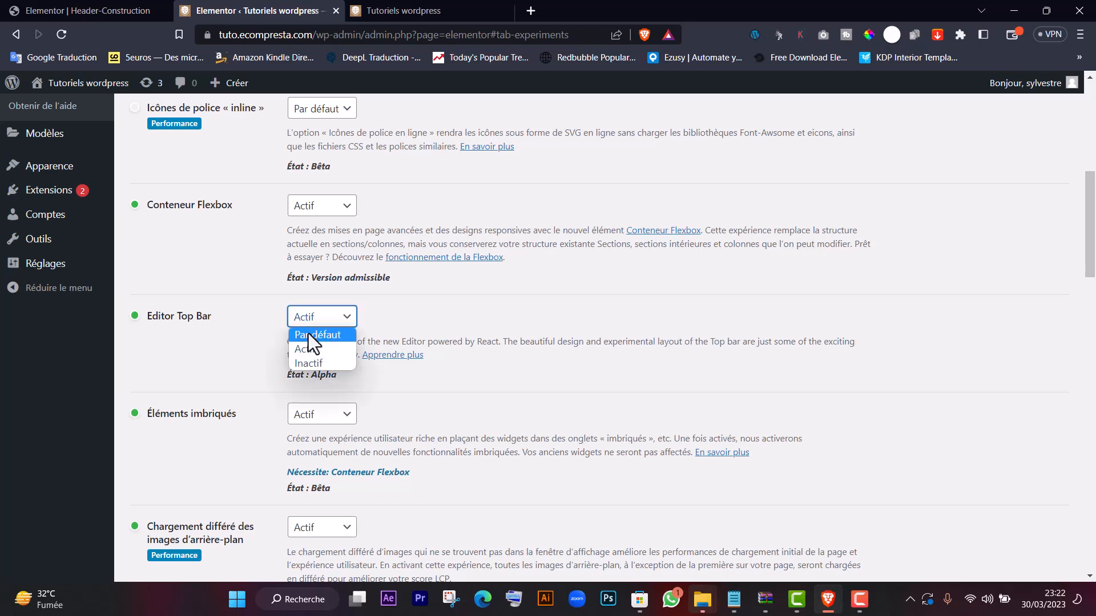
pyautogui.click(317, 352)
pyautogui.scroll(-19, 368, 308)
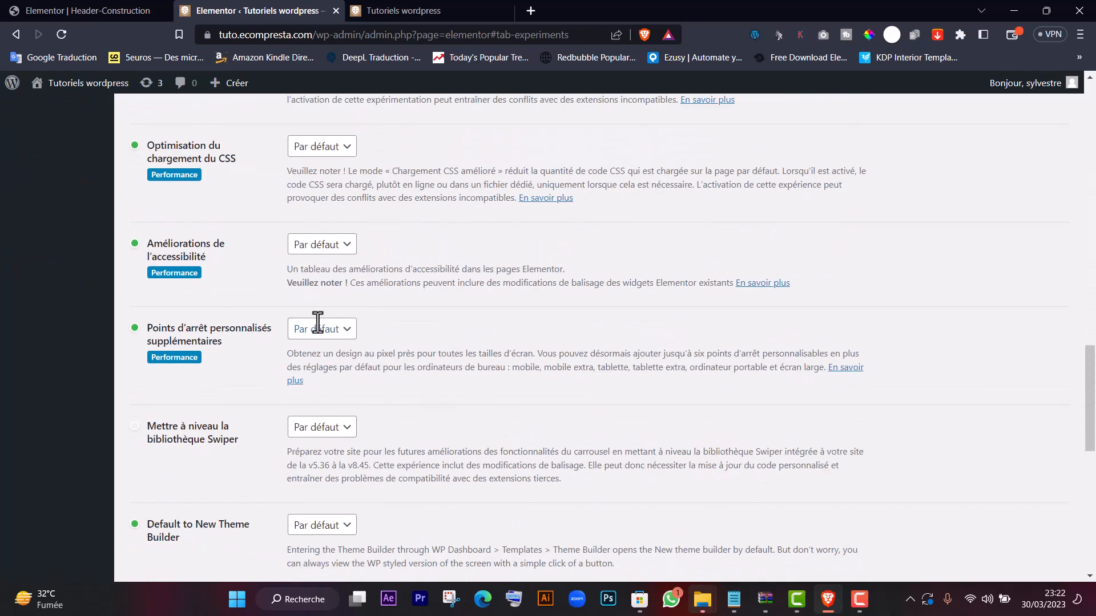
pyautogui.click(200, 508)
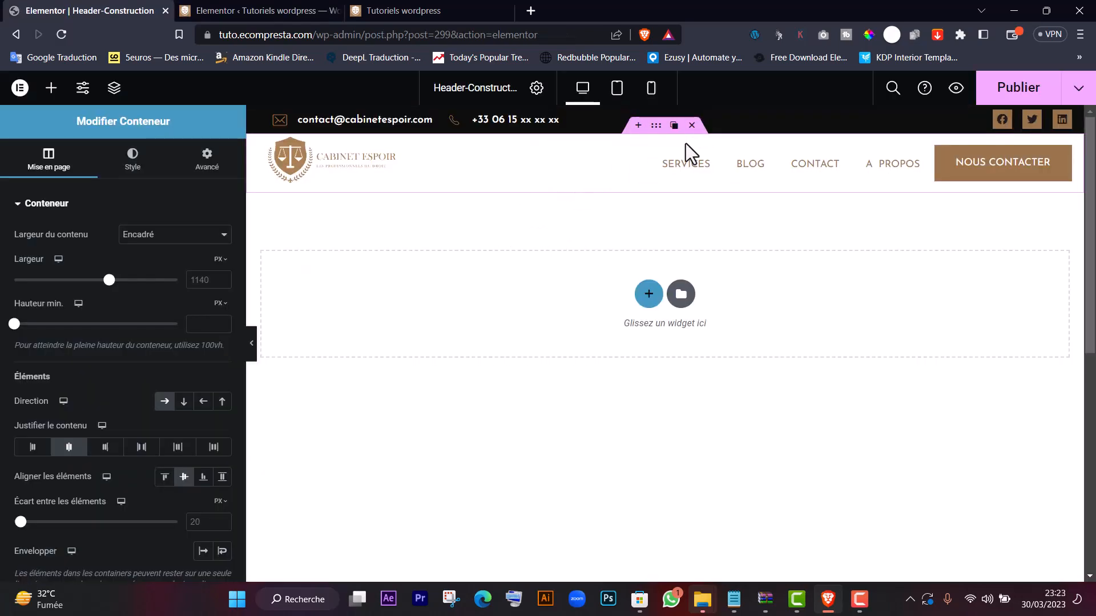
# Duplicate the header container with the logo and navigation, and replace the copy's Navigation Menu with a Menu widget.
pyautogui.click(674, 125)
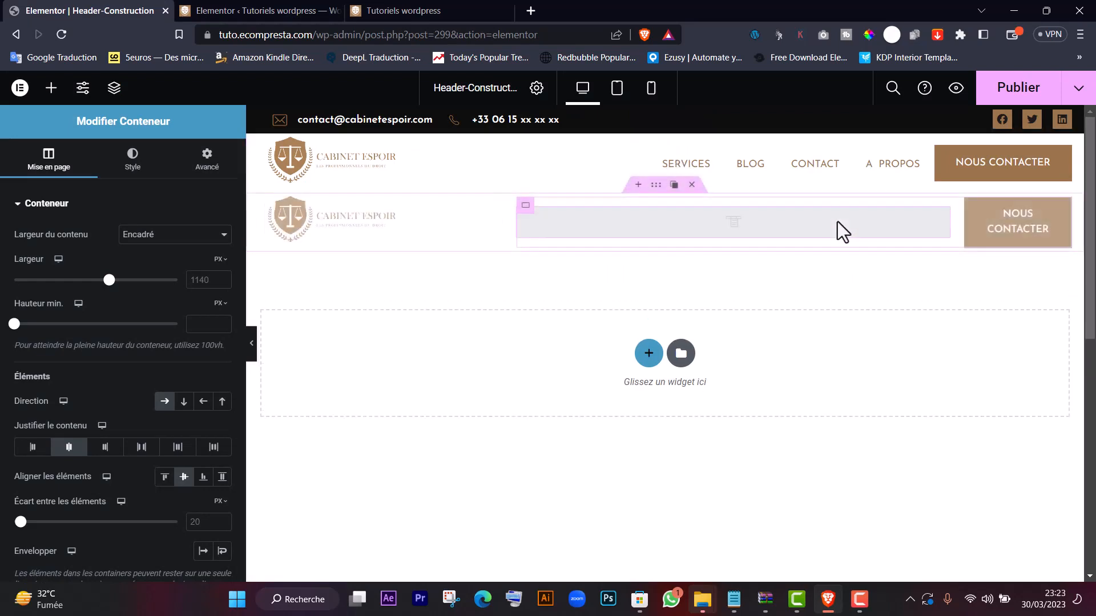
pyautogui.click(913, 225)
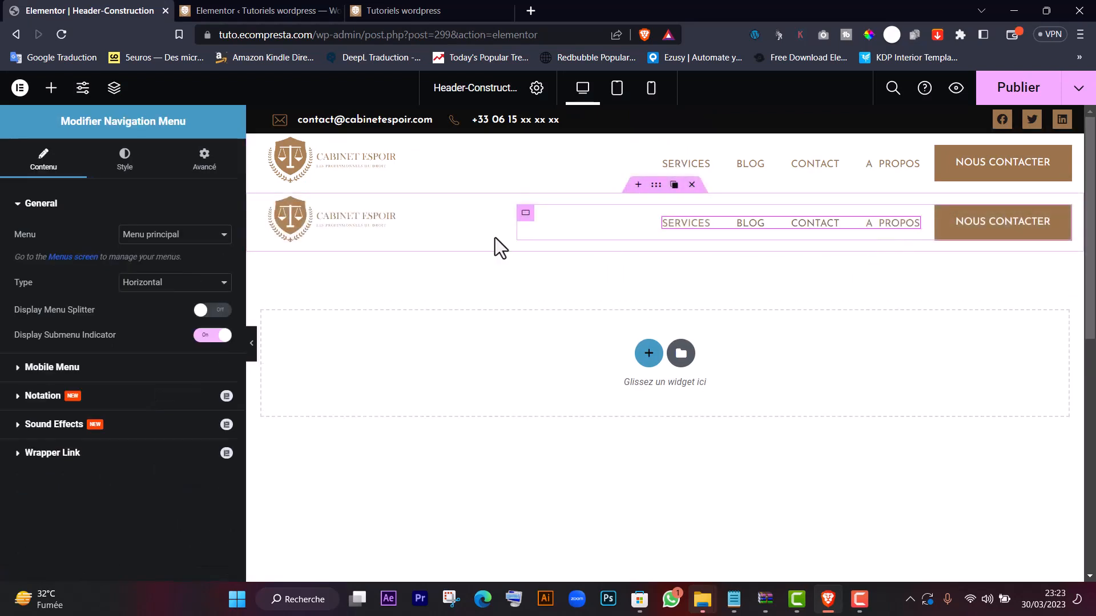
pyautogui.click(49, 91)
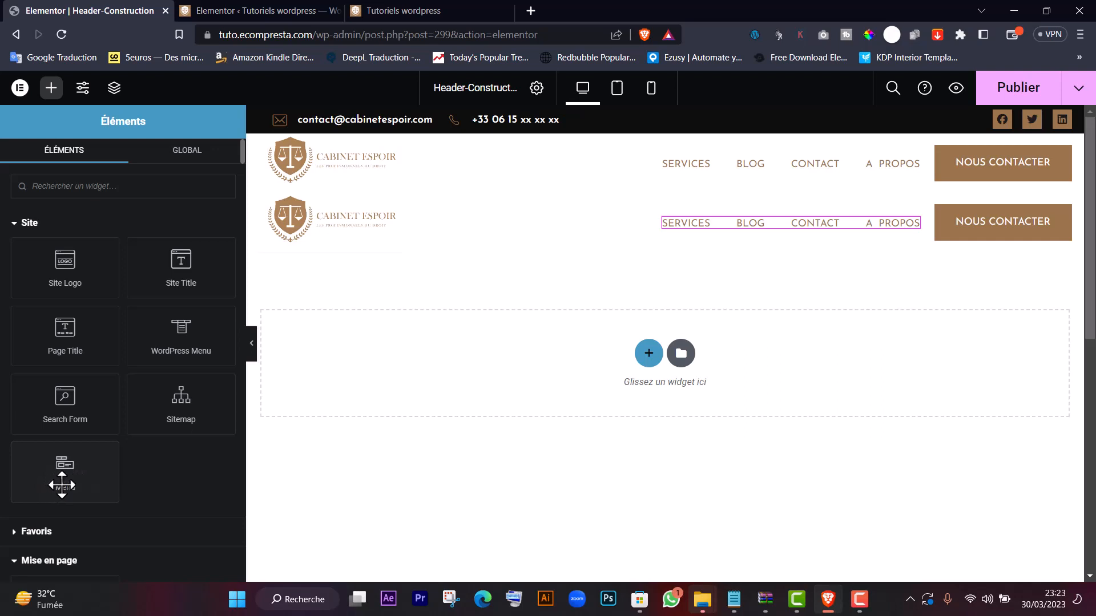
pyautogui.moveTo(61, 481); pyautogui.dragTo(895, 235)
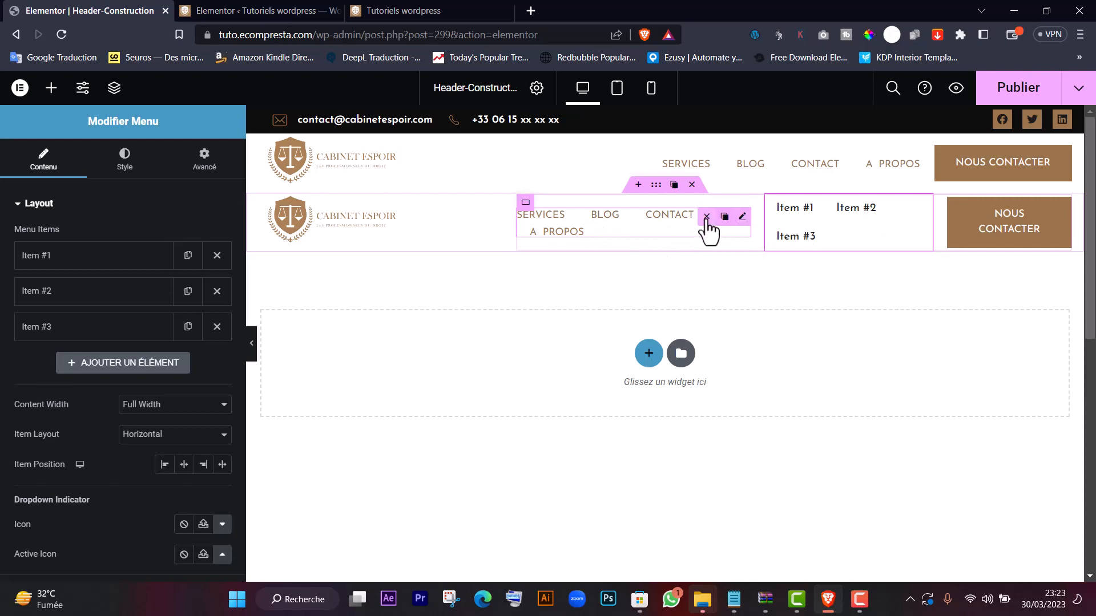
pyautogui.click(704, 217)
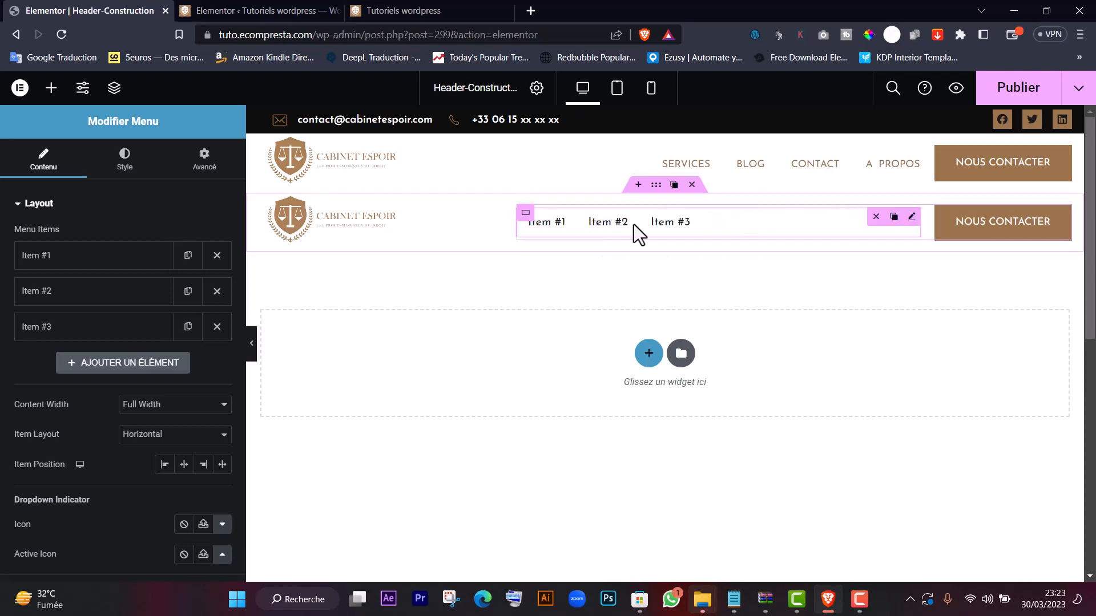
# Align the new menu's items to the end and title the three items SERVICES, BLOG and CONTACT.
pyautogui.click(203, 465)
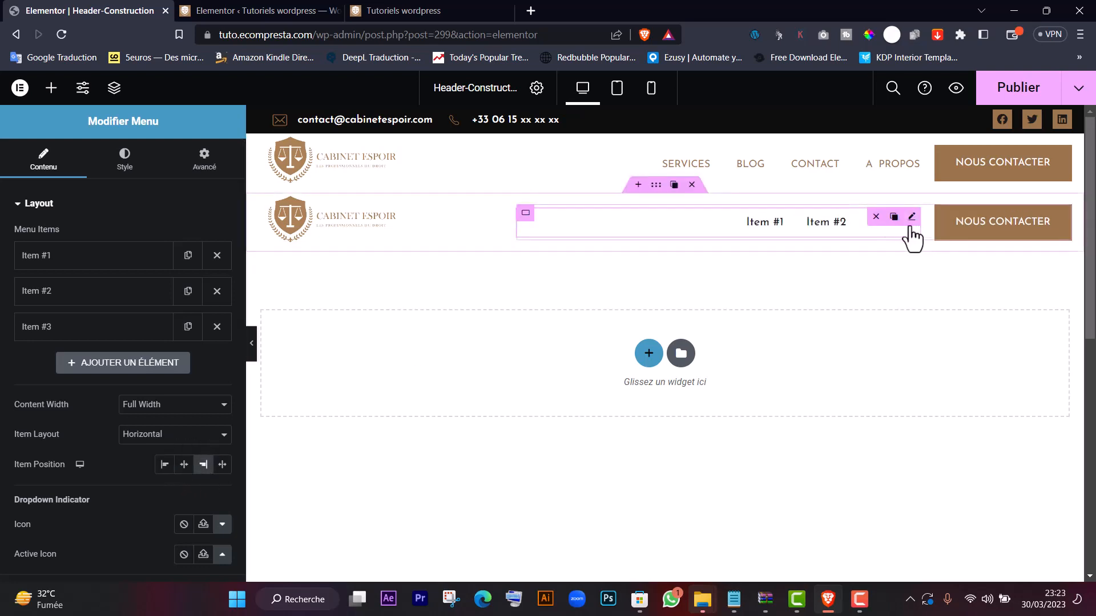
pyautogui.click(66, 257)
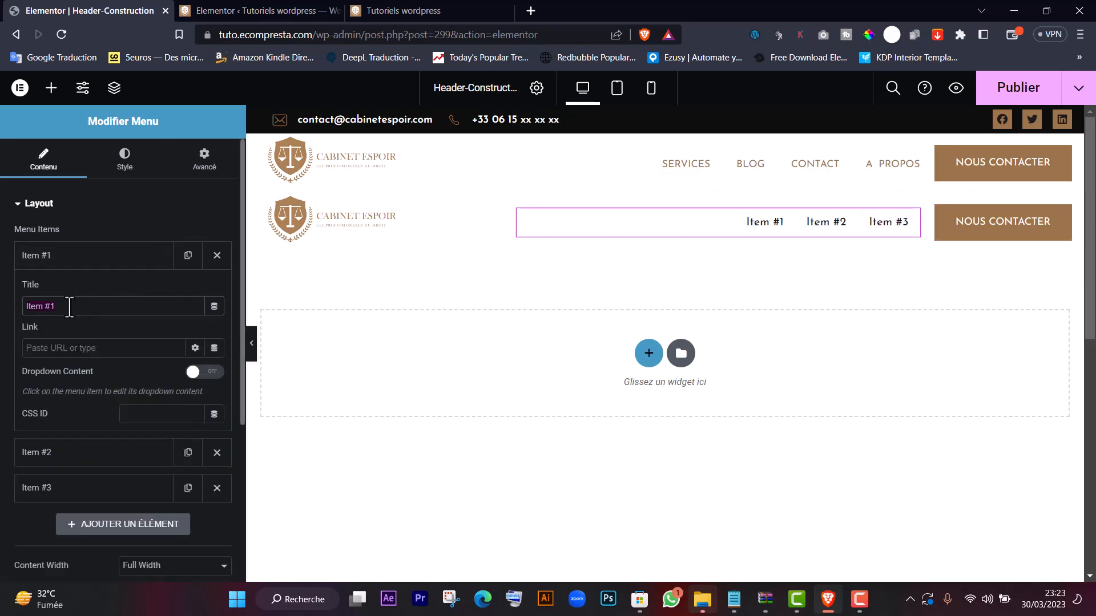
pyautogui.write('SERVICES')
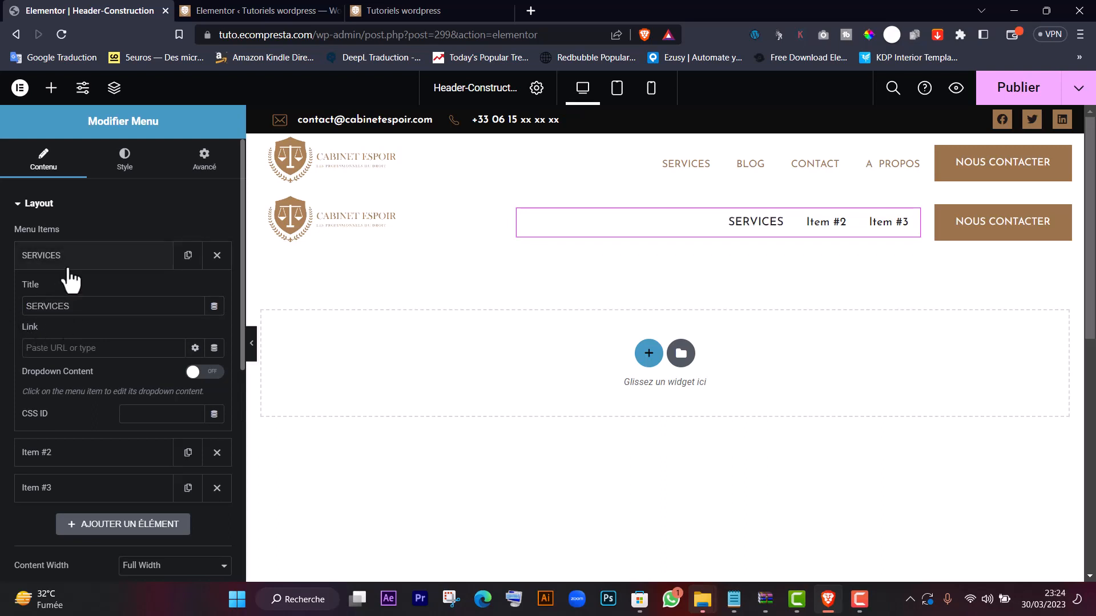
pyautogui.click(83, 256)
pyautogui.click(52, 302)
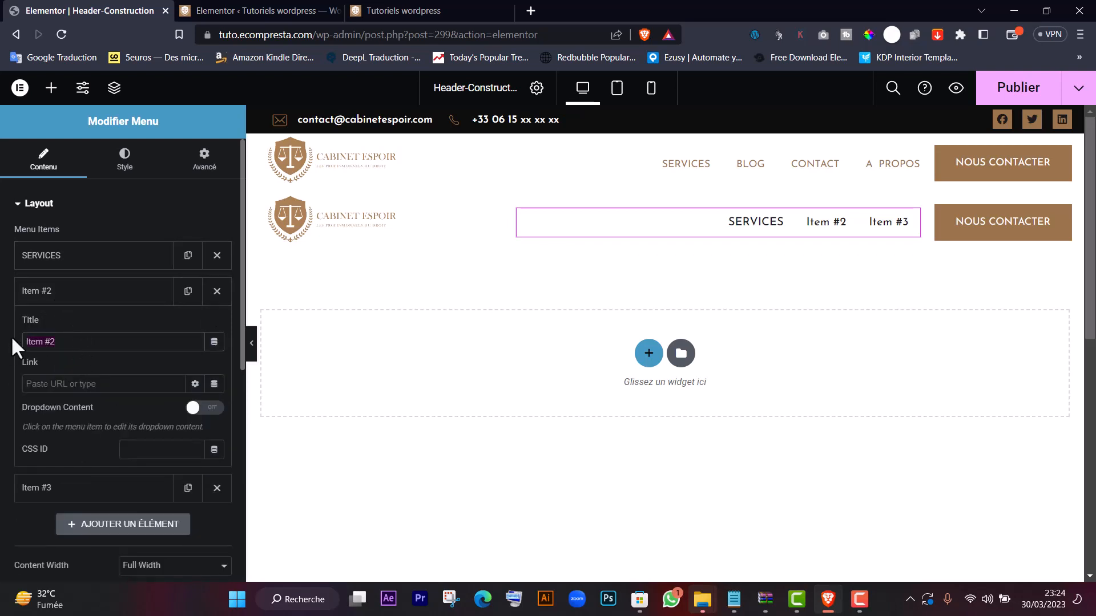
pyautogui.write('BLOG')
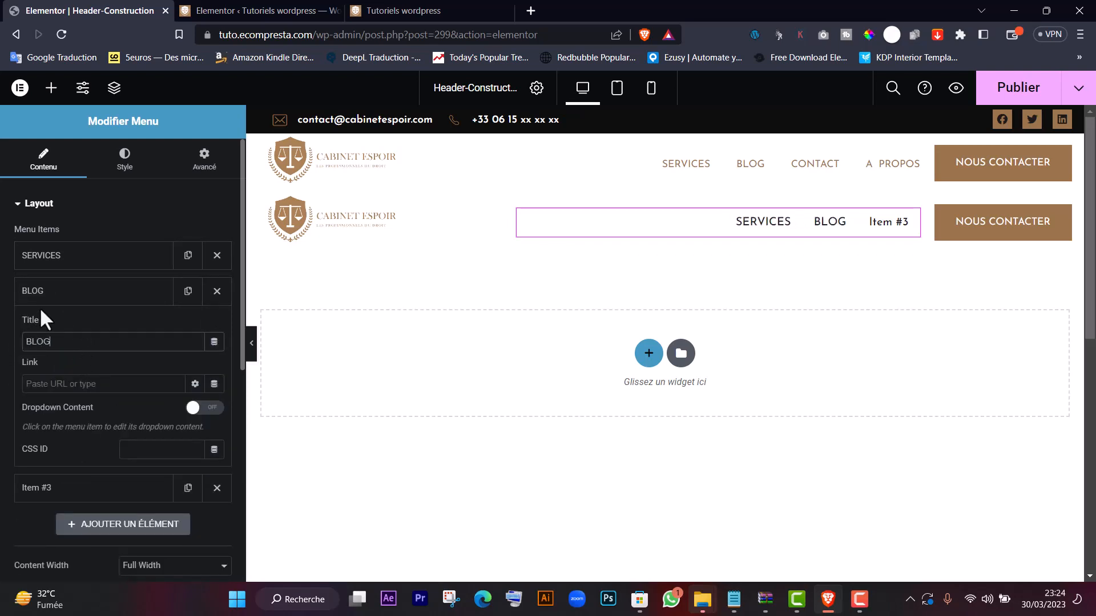
pyautogui.click(70, 297)
pyautogui.click(42, 326)
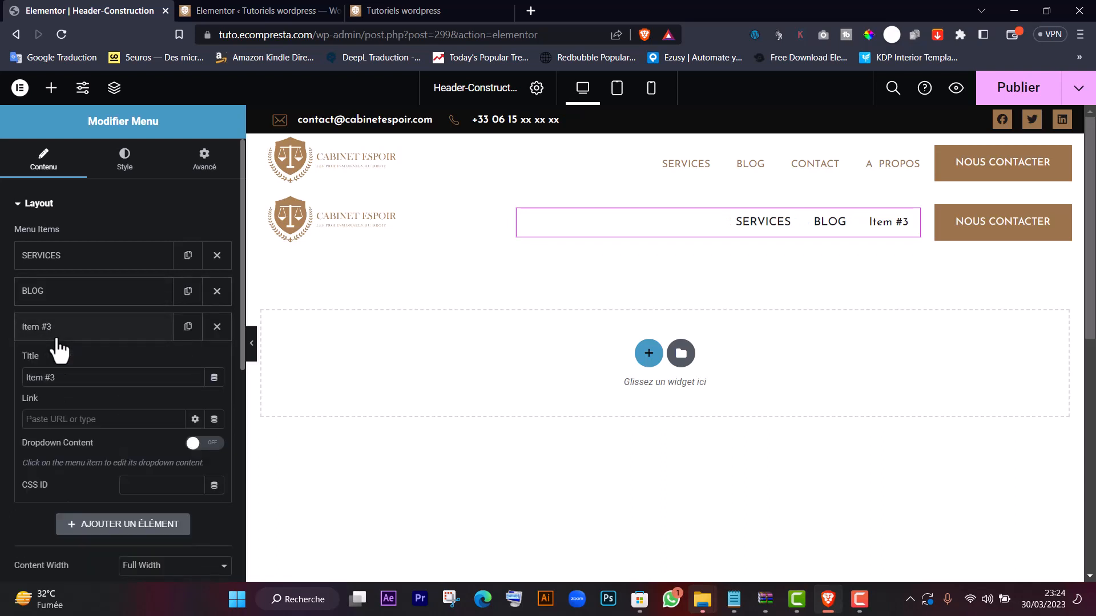
pyautogui.write('CONTACT')
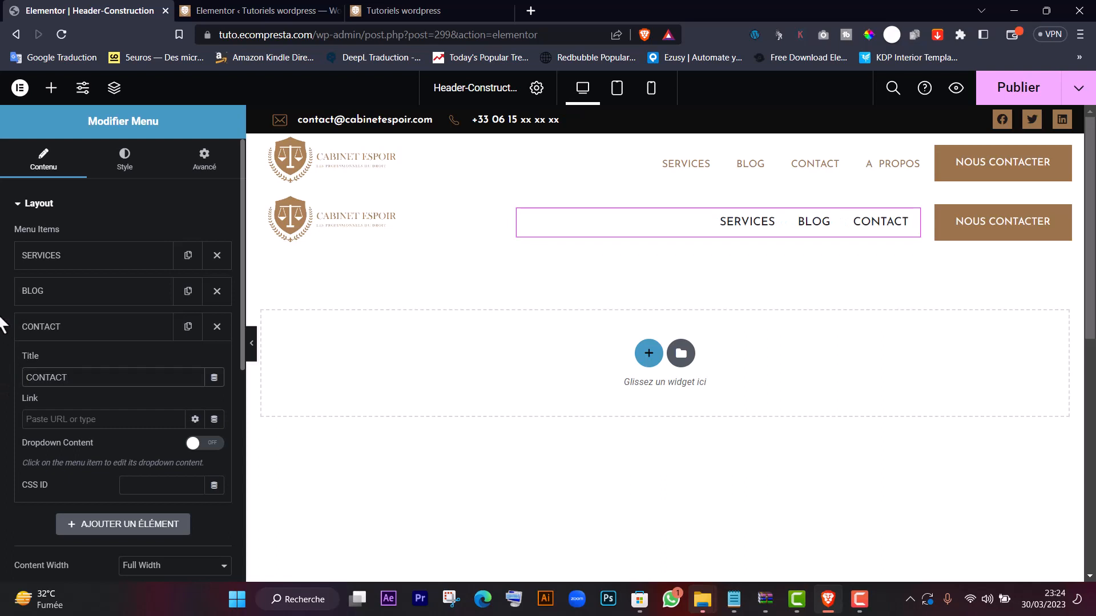
pyautogui.click(34, 327)
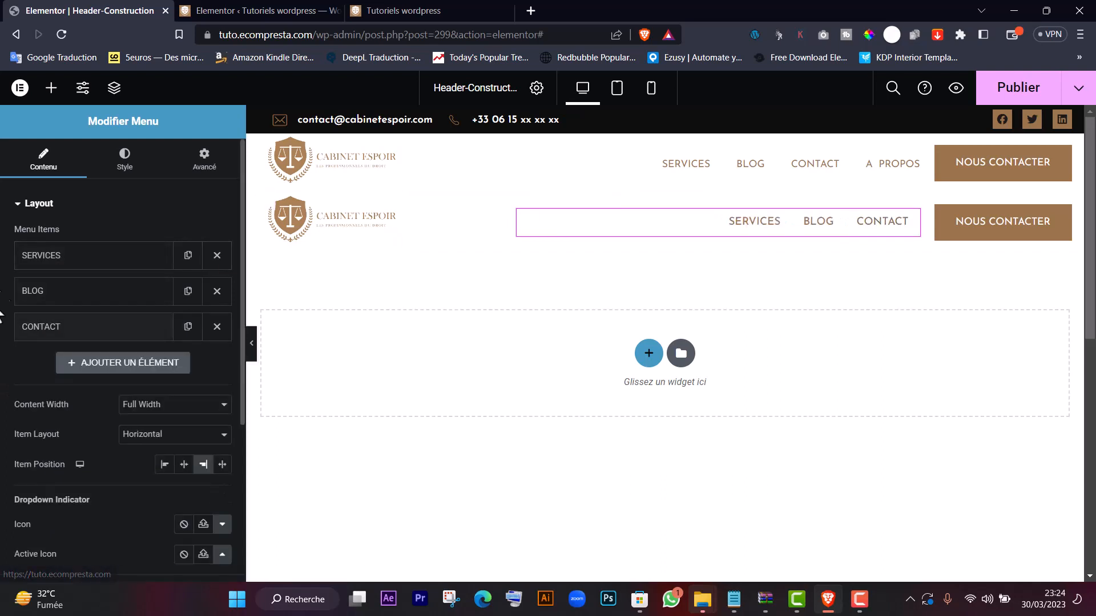
# Assign the Internal URL dynamic tag as the link of the CONTACT menu item.
pyautogui.click(65, 257)
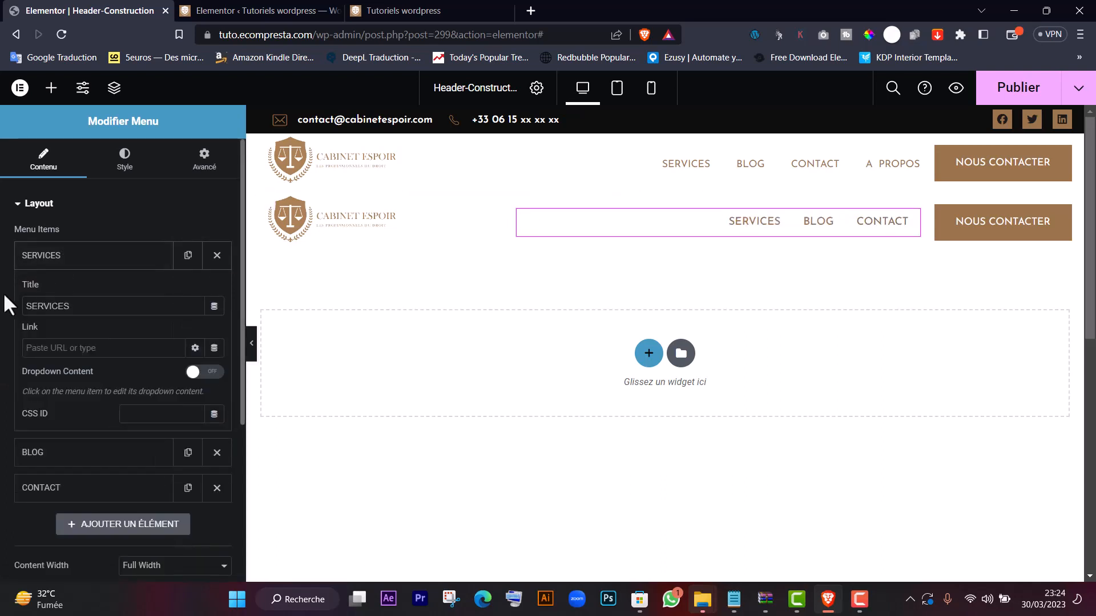
pyautogui.click(53, 262)
pyautogui.click(53, 334)
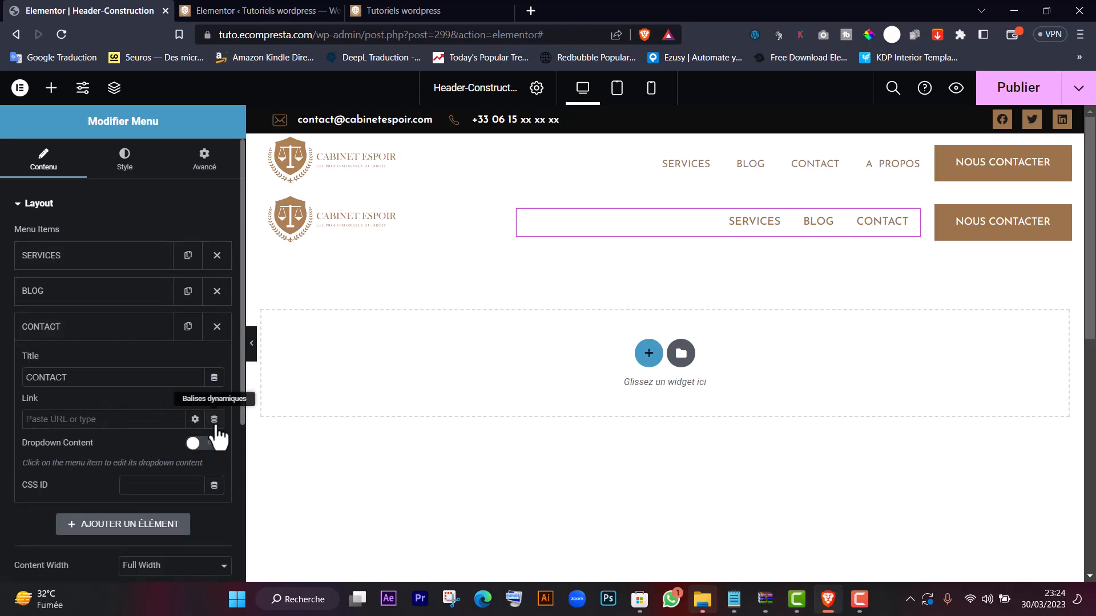
pyautogui.click(40, 337)
pyautogui.click(56, 335)
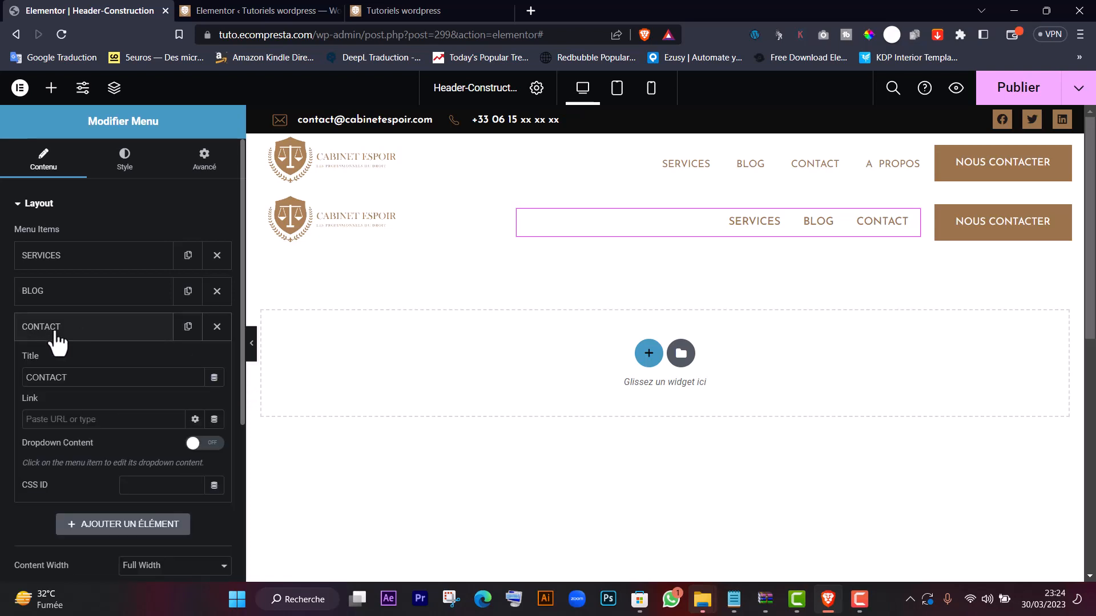
pyautogui.click(214, 419)
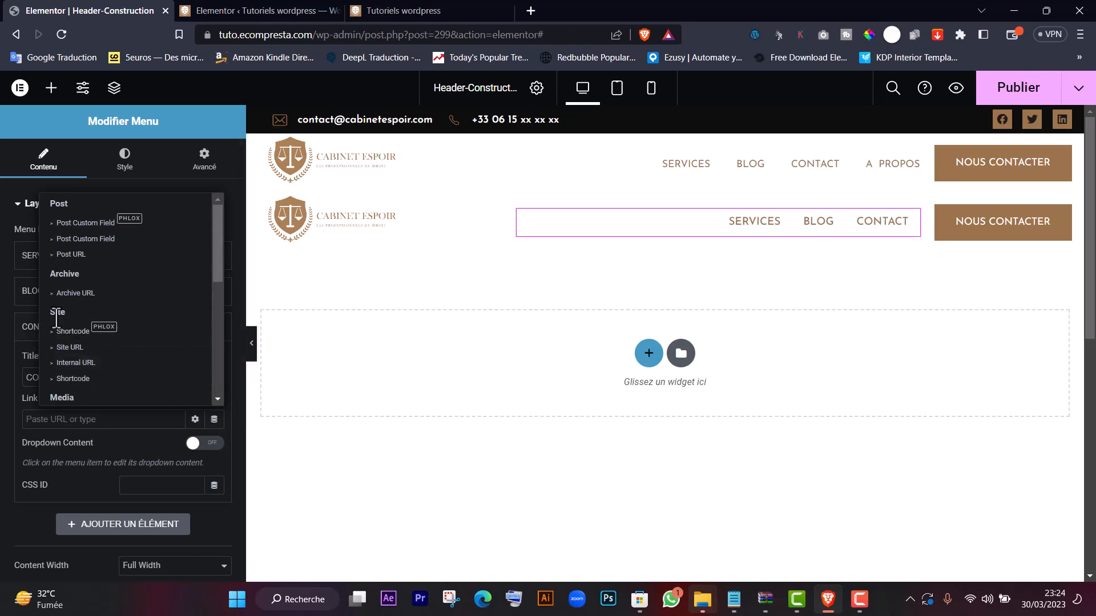
pyautogui.click(76, 363)
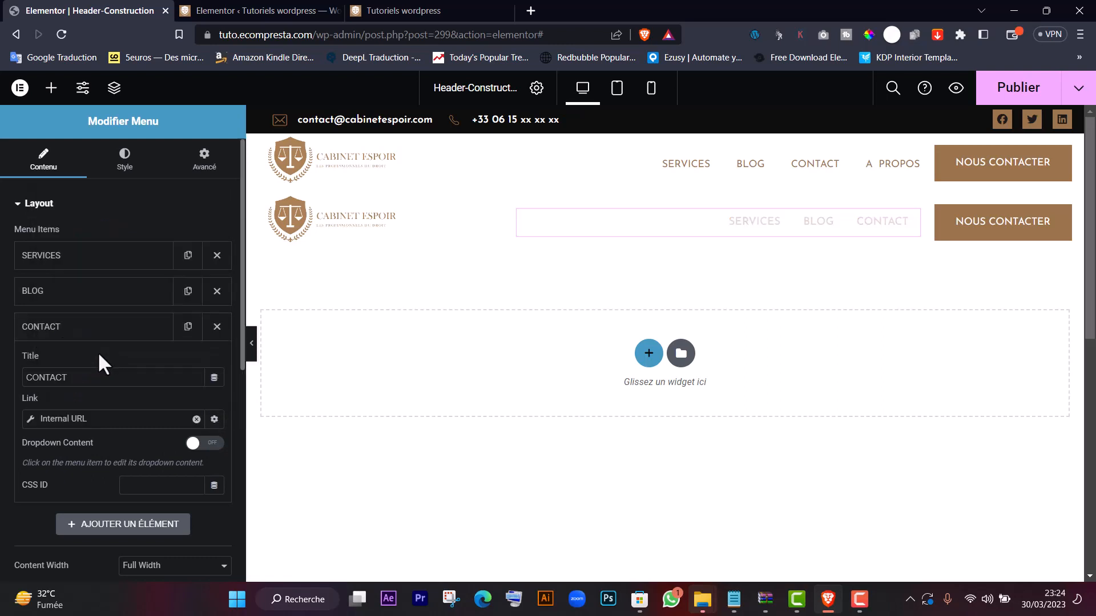
# Configure the CONTACT item's internal link with type Content and the Contact page as its target.
pyautogui.scroll(-2, 108, 360)
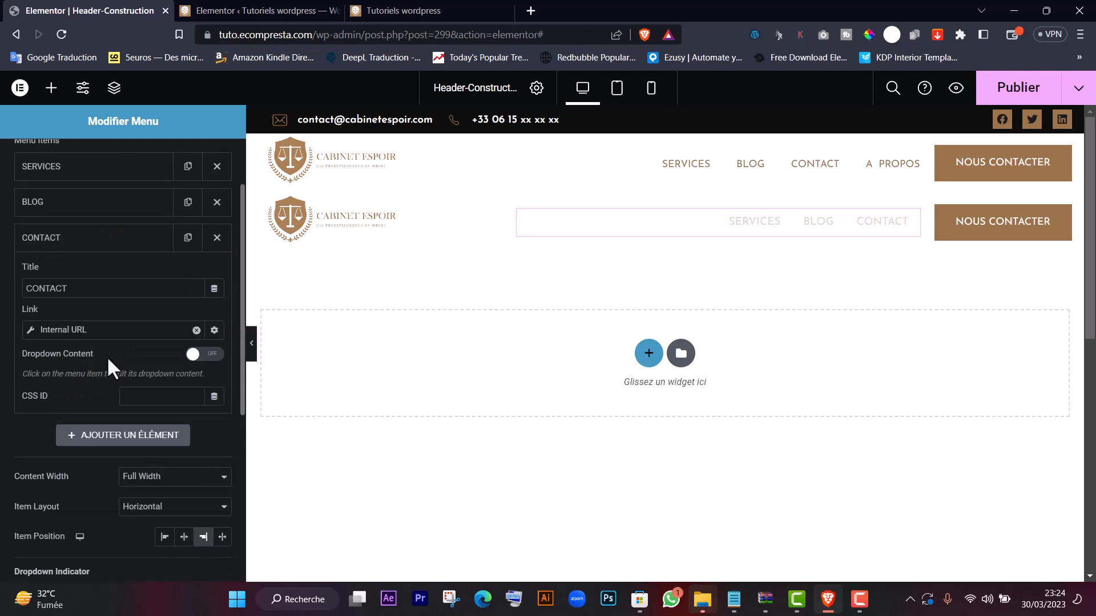
pyautogui.click(33, 336)
pyautogui.click(151, 389)
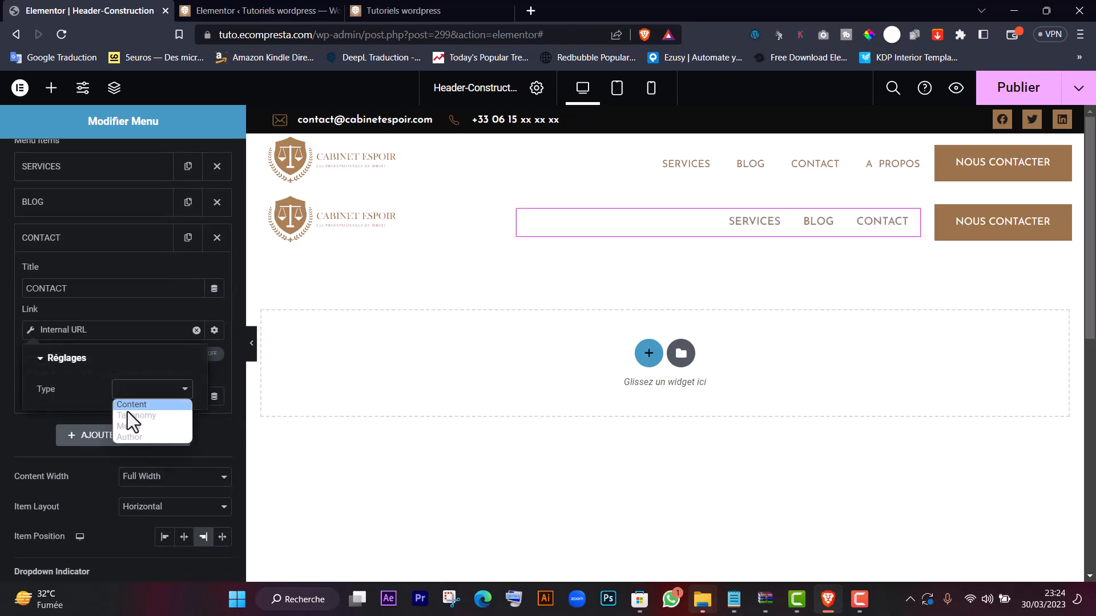
pyautogui.click(136, 404)
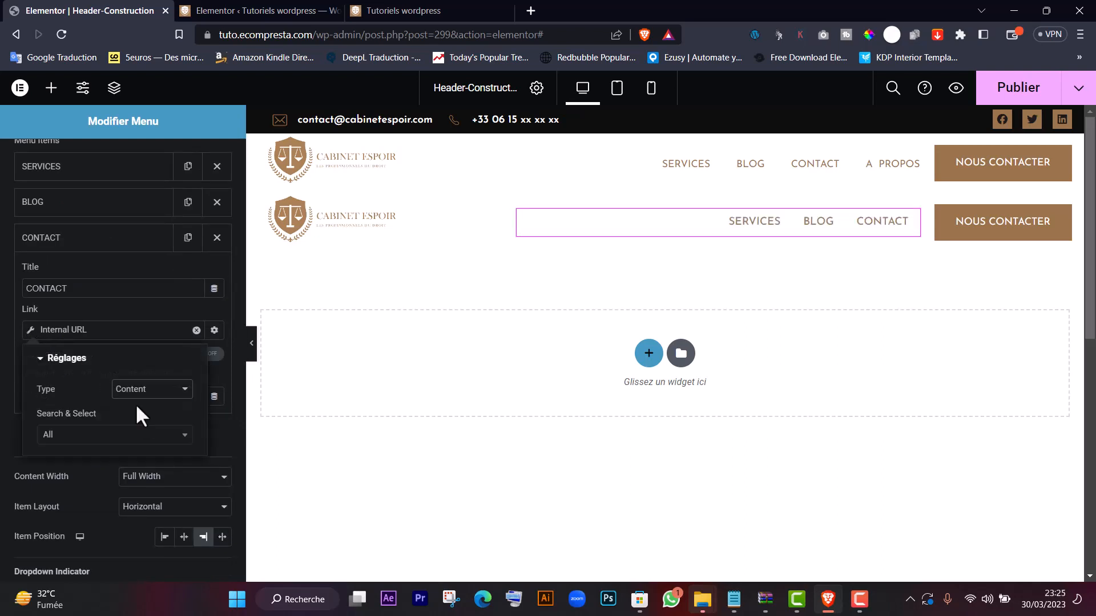
pyautogui.click(90, 439)
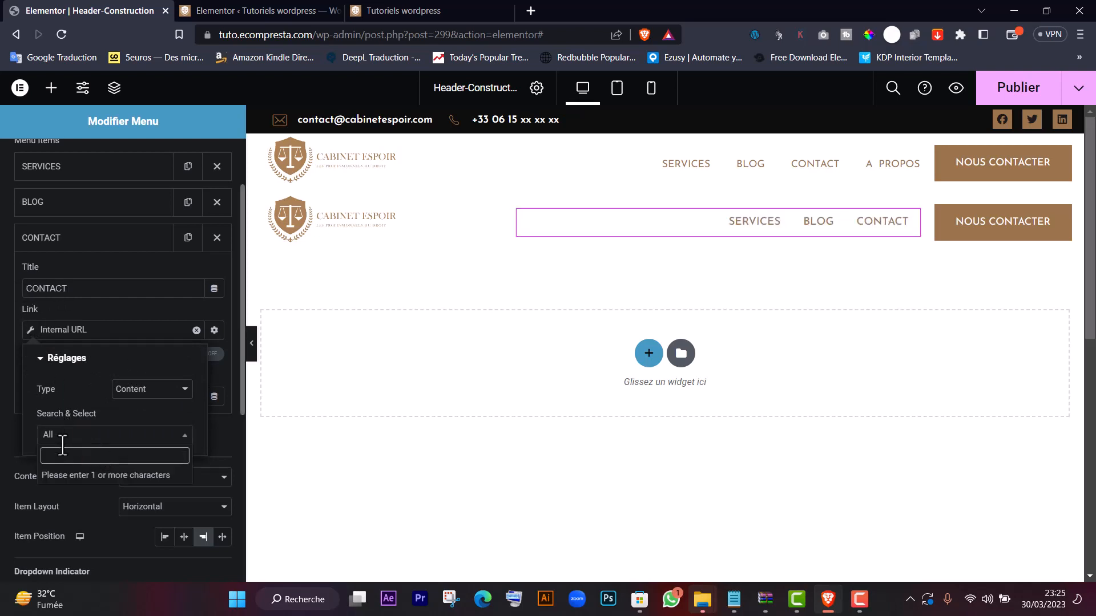
pyautogui.write('CON')
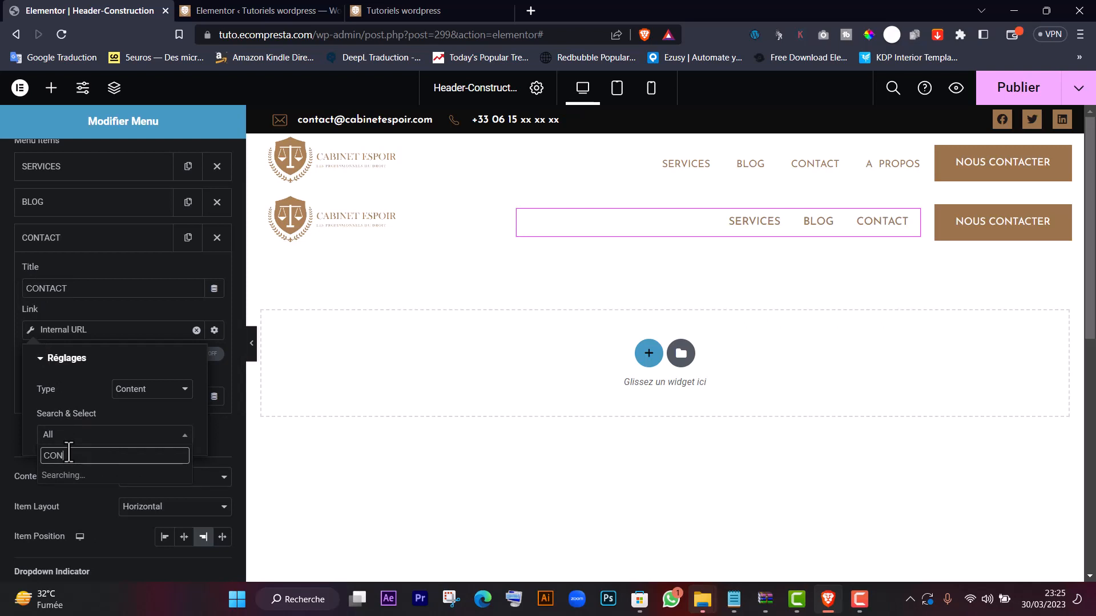
pyautogui.write('TAC')
pyautogui.click(82, 471)
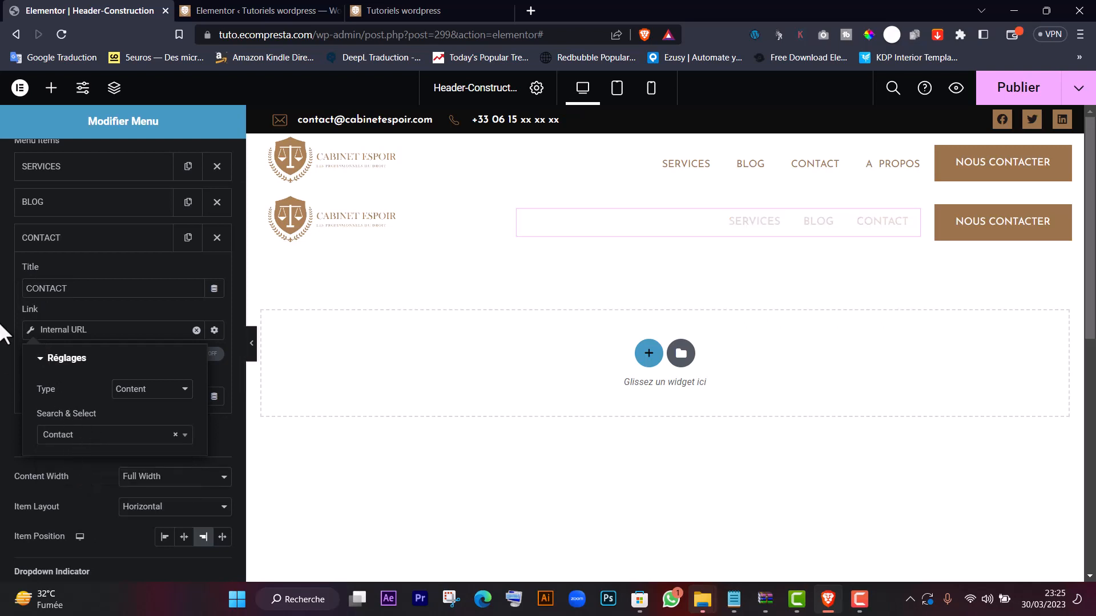
pyautogui.click(4, 351)
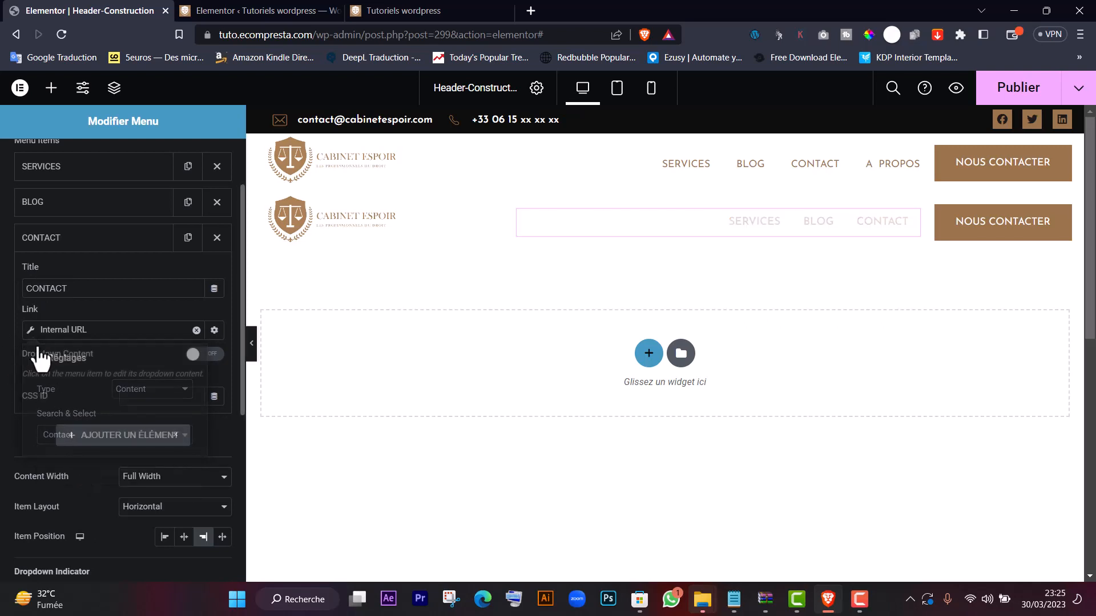
# Link the BLOG menu item through the Internal URL dynamic tag, with type Content and the Blog page as its target.
pyautogui.click(69, 245)
pyautogui.click(70, 210)
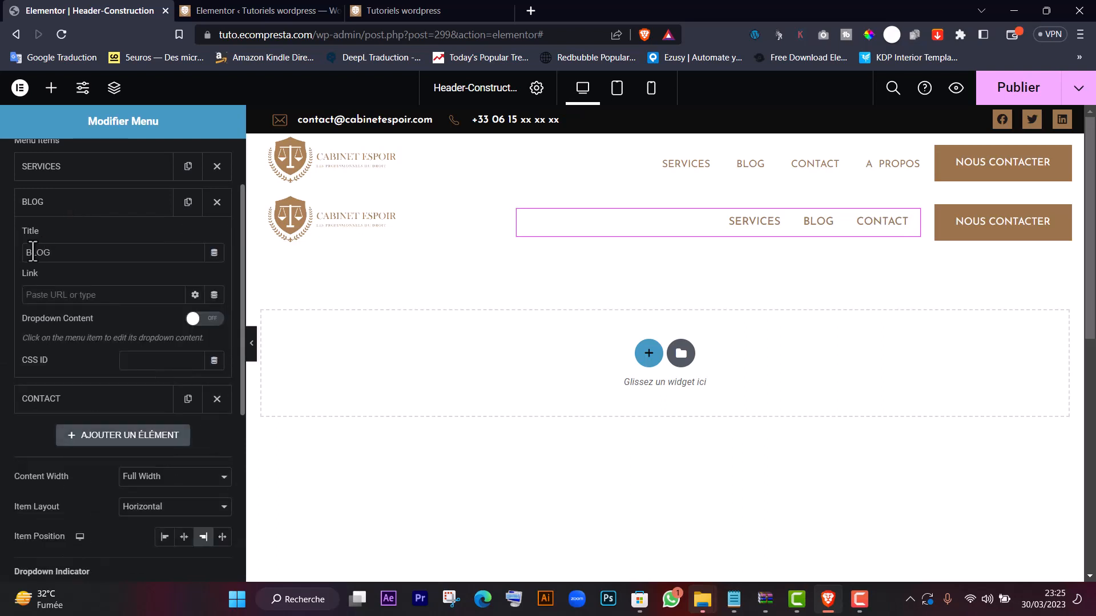
pyautogui.click(214, 295)
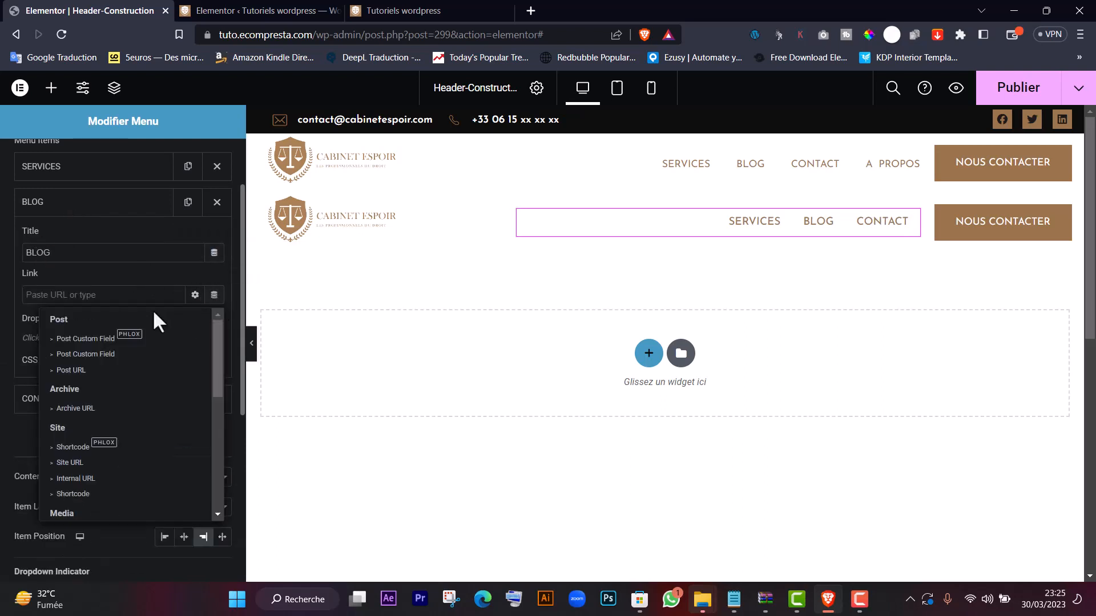
pyautogui.click(77, 480)
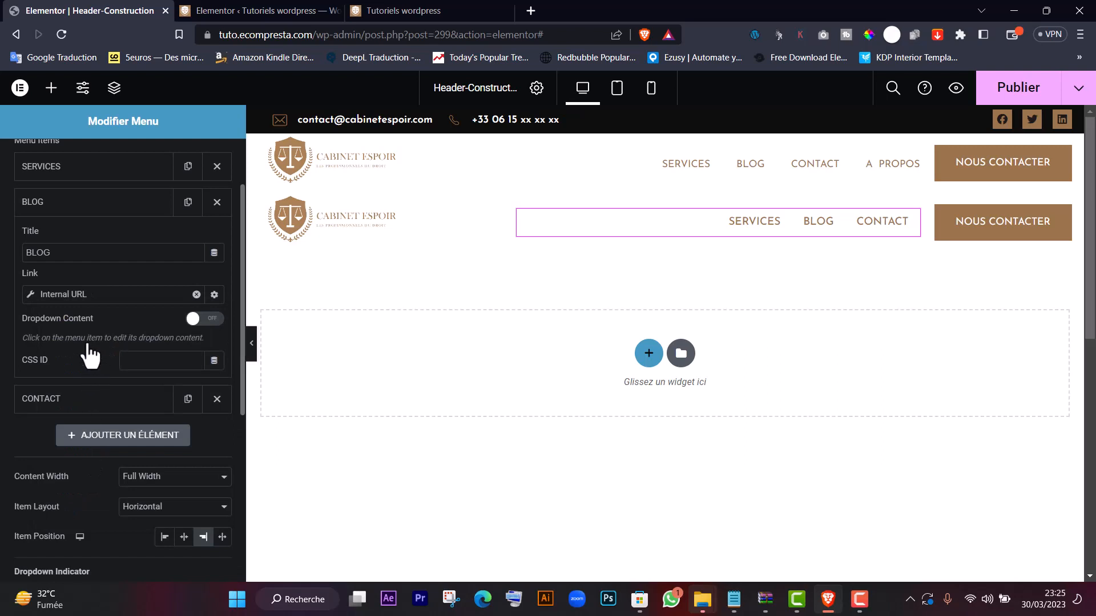
pyautogui.click(30, 296)
pyautogui.click(130, 355)
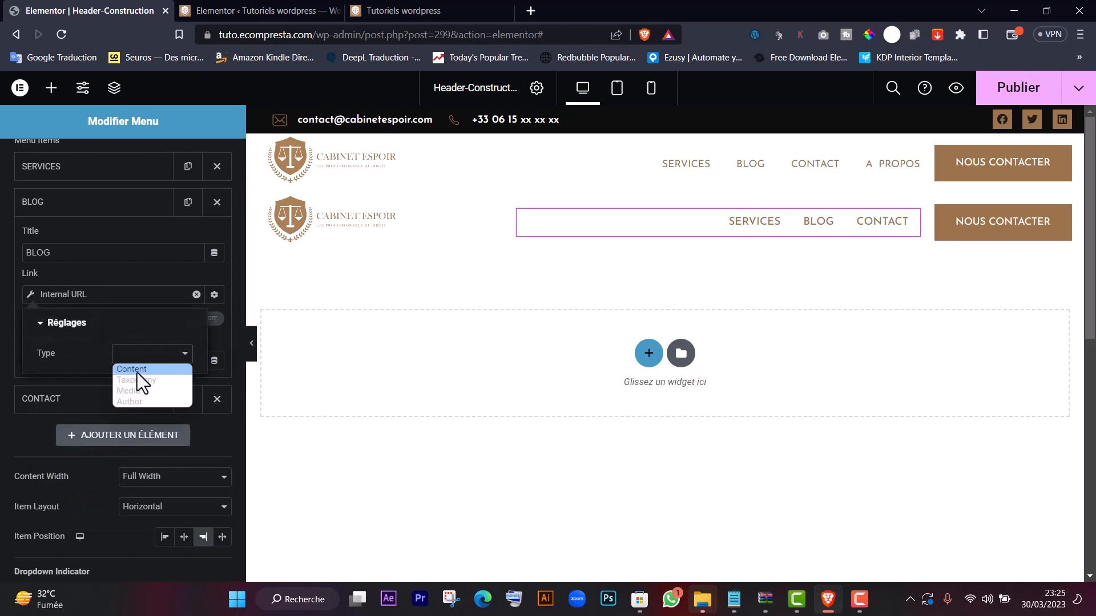
pyautogui.click(137, 371)
pyautogui.click(66, 399)
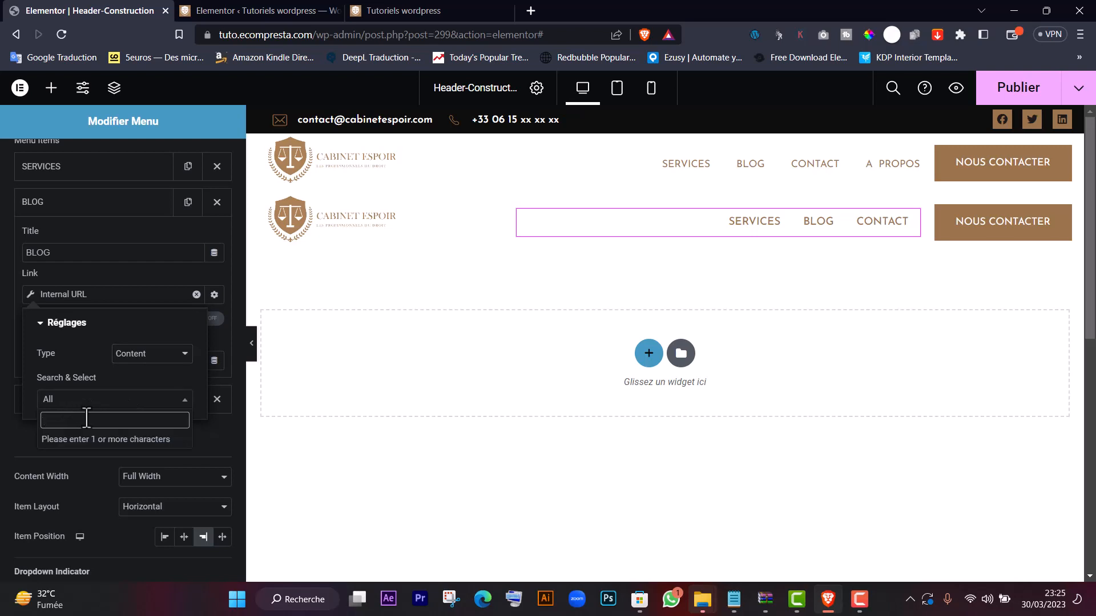
pyautogui.write('BL')
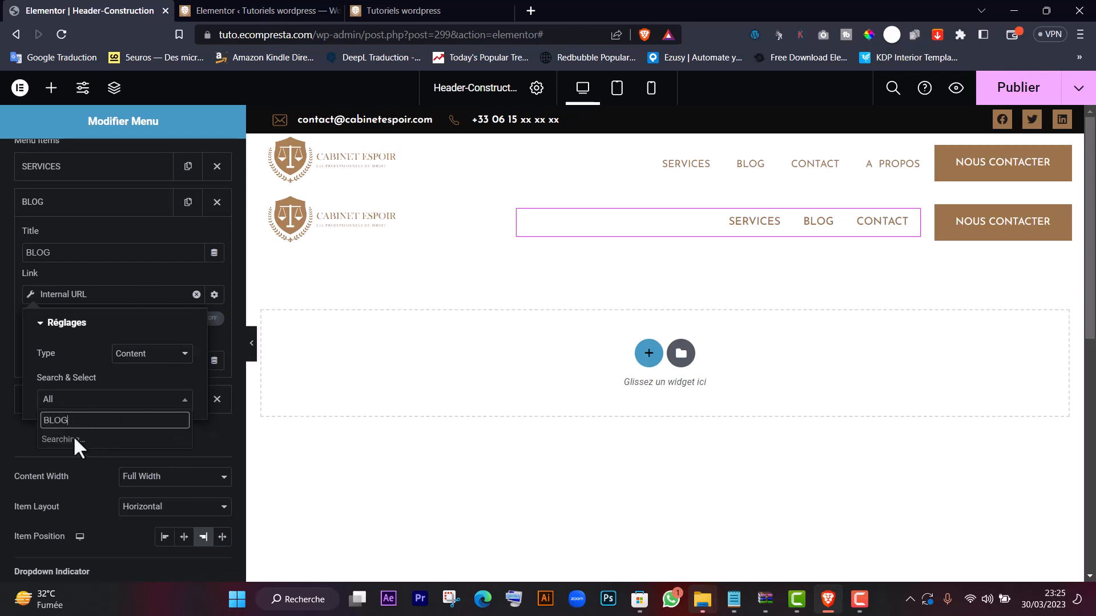
pyautogui.write('OG')
pyautogui.click(57, 441)
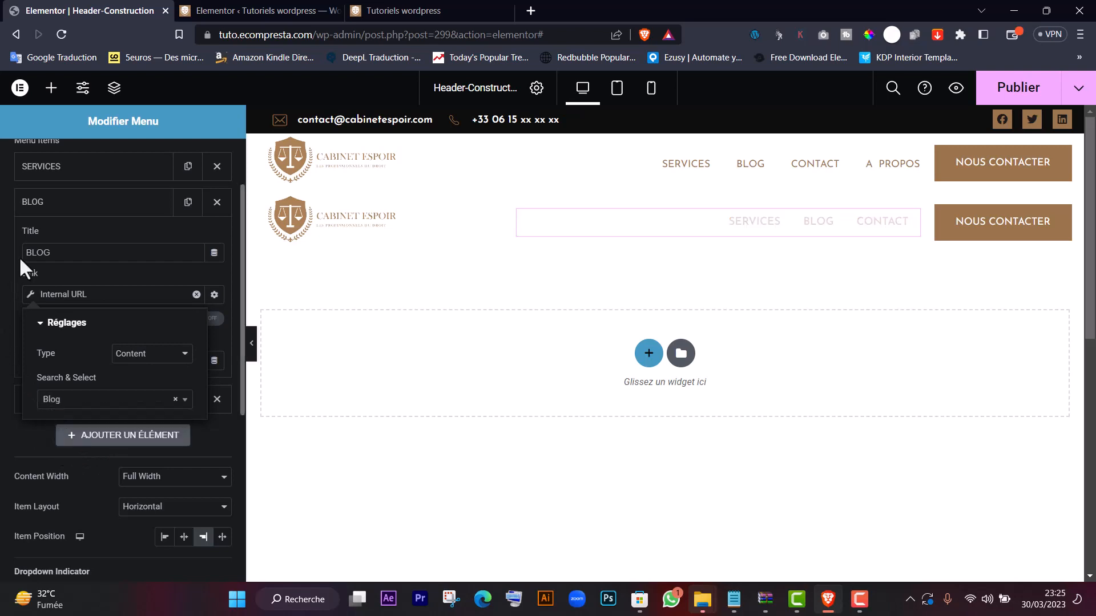
# Link the SERVICES menu item through the Internal URL dynamic tag, with type Content and the Services page as its target.
pyautogui.click(64, 168)
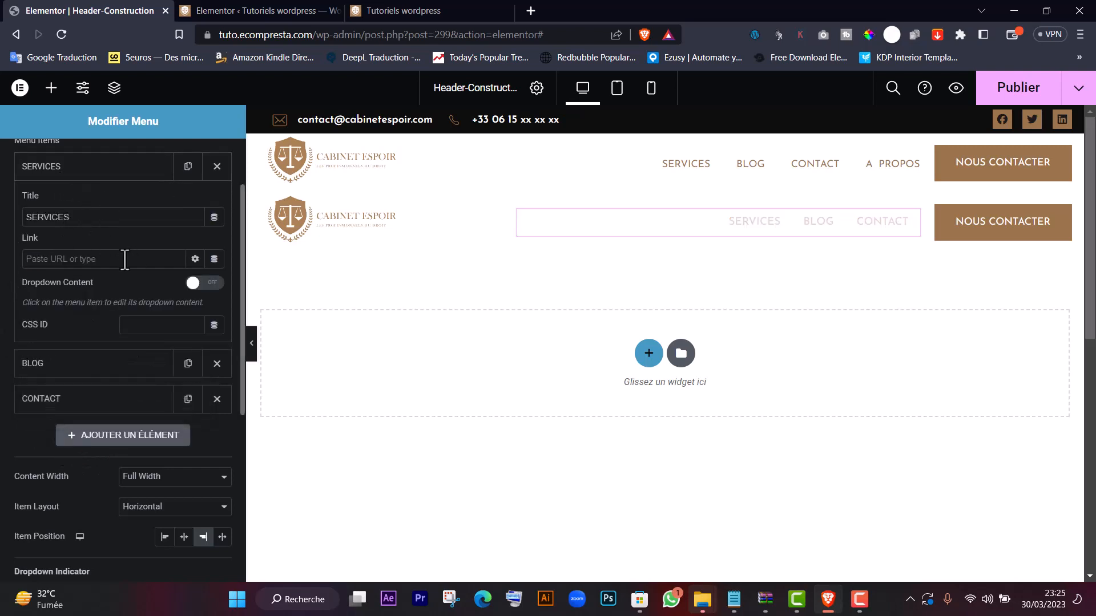
pyautogui.click(214, 258)
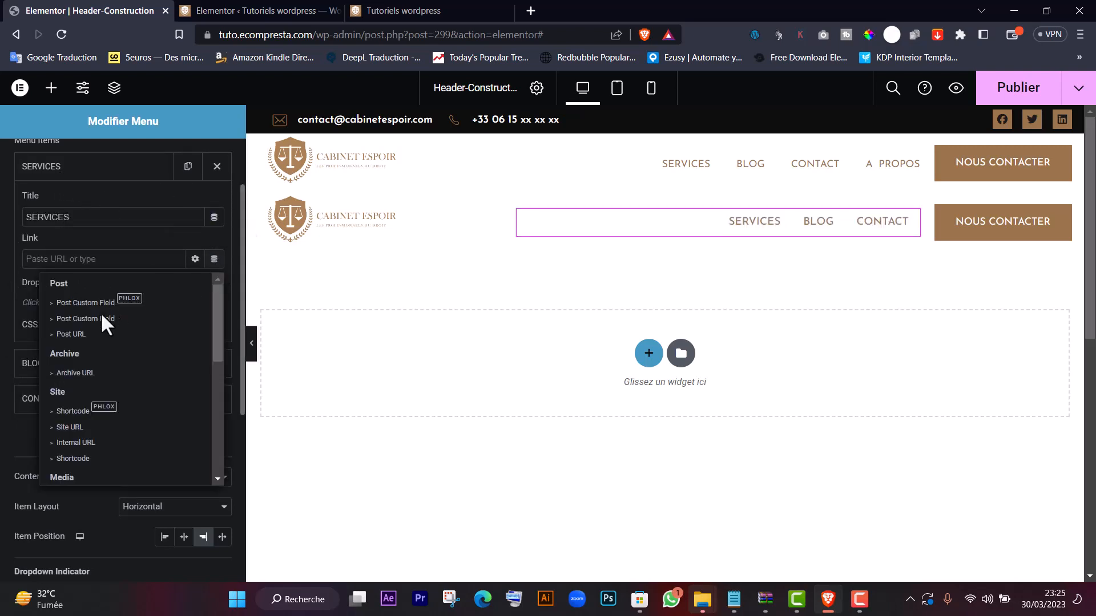
pyautogui.click(80, 442)
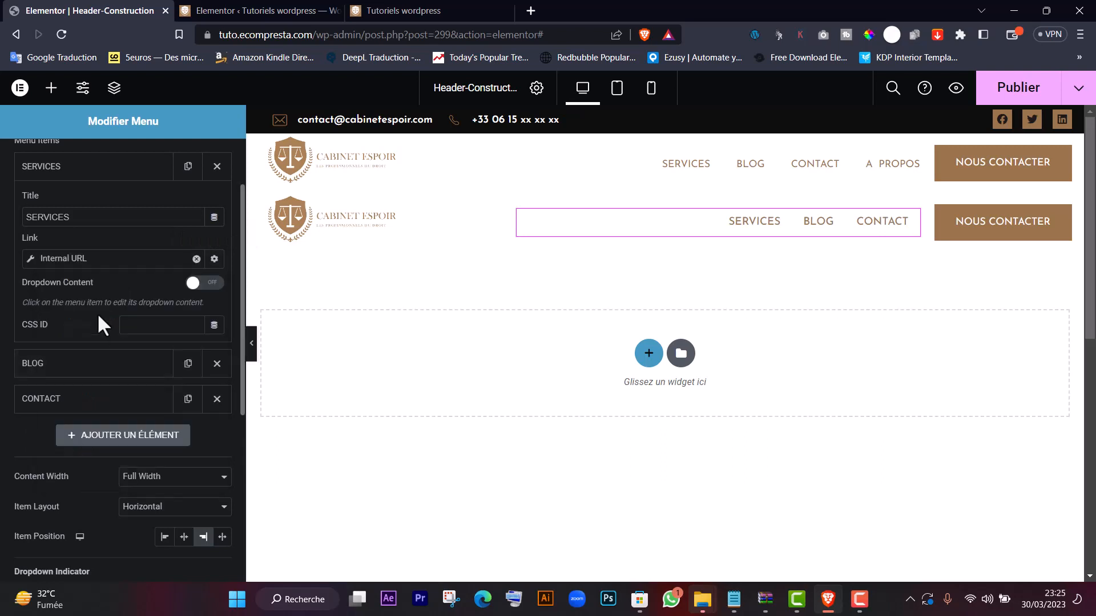
pyautogui.click(32, 257)
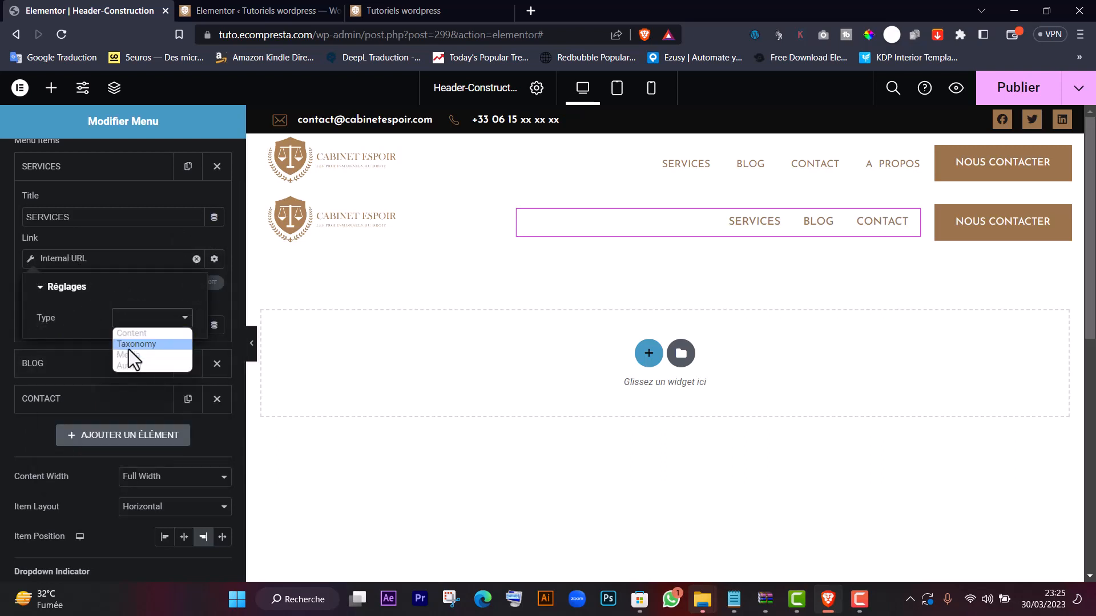
pyautogui.click(129, 346)
pyautogui.click(77, 365)
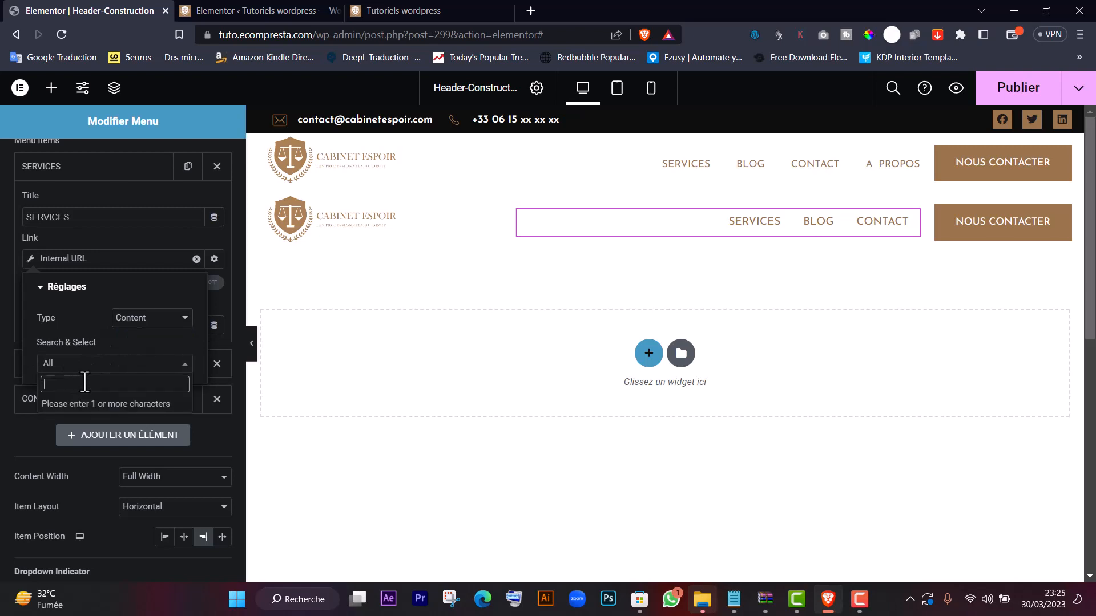
pyautogui.write('SERVICE')
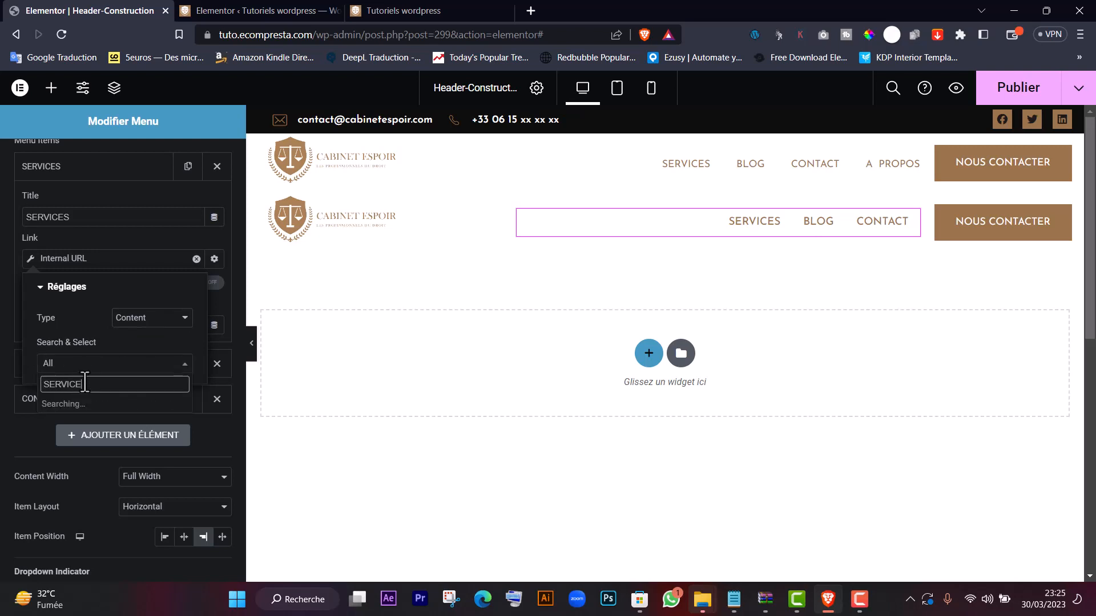
pyautogui.click(83, 405)
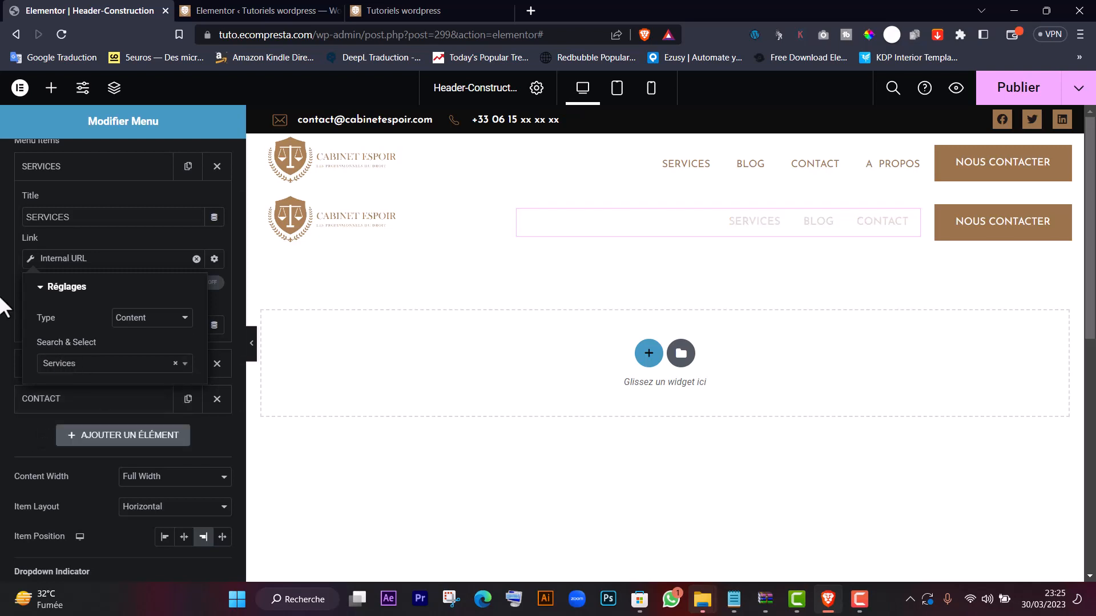
pyautogui.click(196, 521)
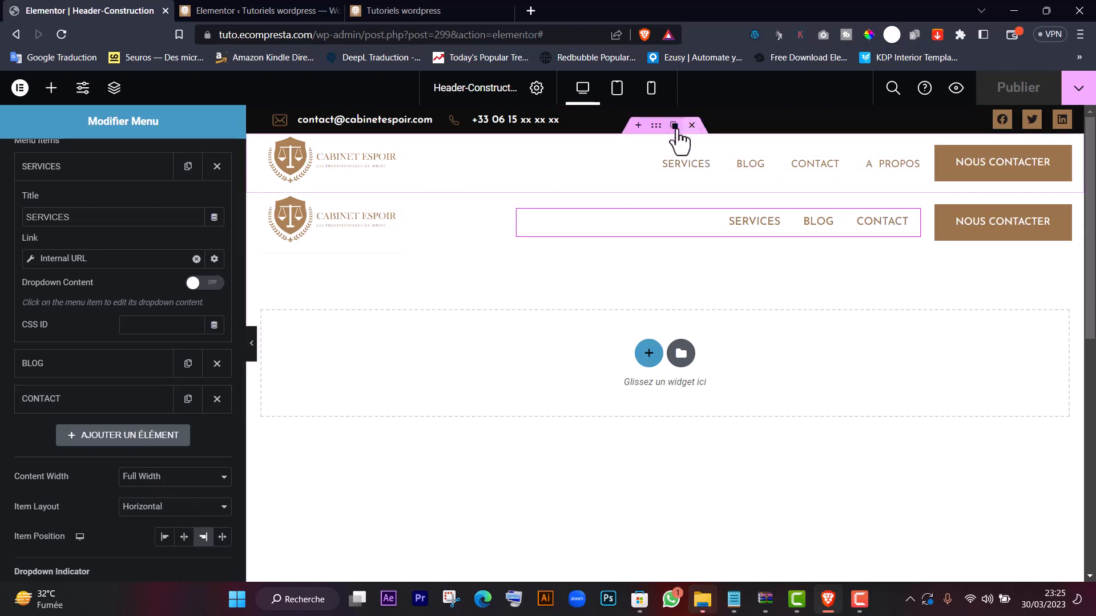
# Delete the original header container with the old navigation and enable Dropdown Content for the SERVICES item of the new menu.
pyautogui.click(691, 126)
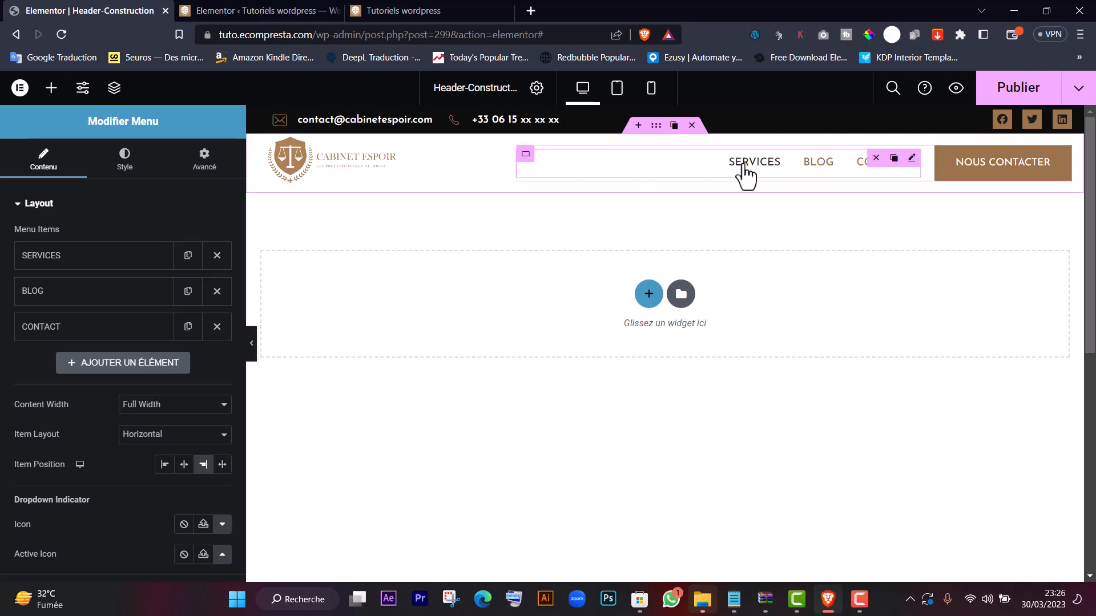
pyautogui.click(71, 258)
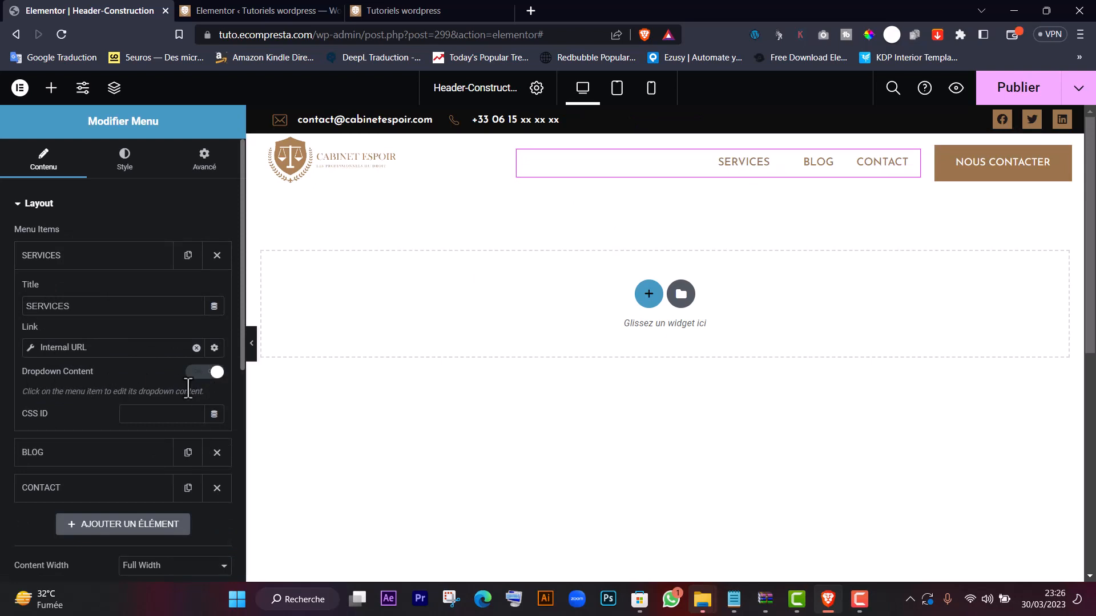
pyautogui.click(197, 374)
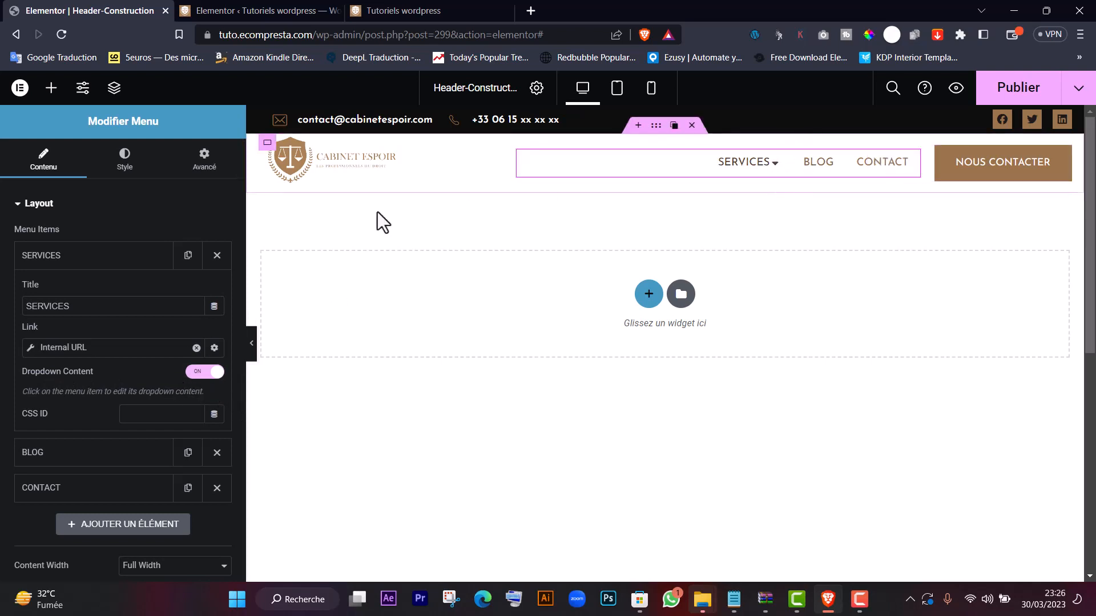
# Replace the menu's Dropdown Indicator icon with the double downward angle from the full icon library.
pyautogui.scroll(-5, 140, 296)
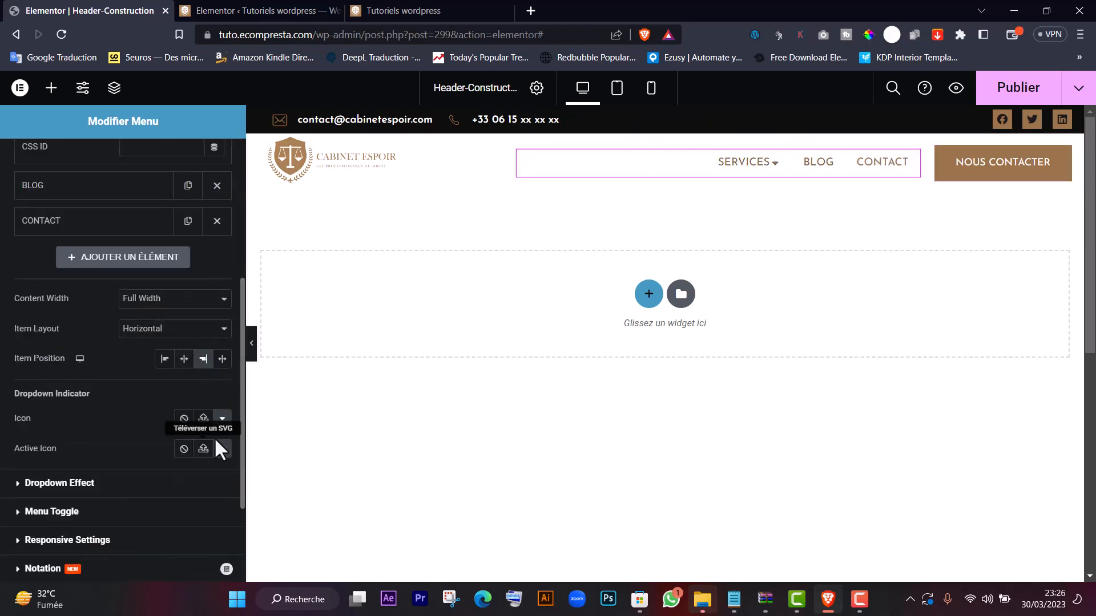
pyautogui.click(222, 421)
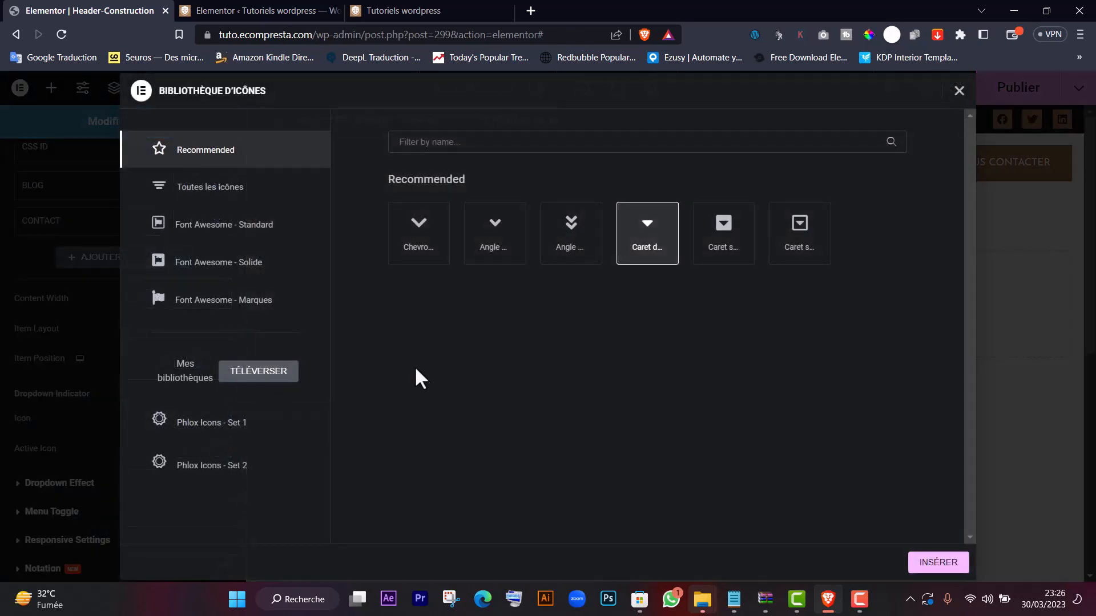
pyautogui.click(572, 239)
pyautogui.click(231, 432)
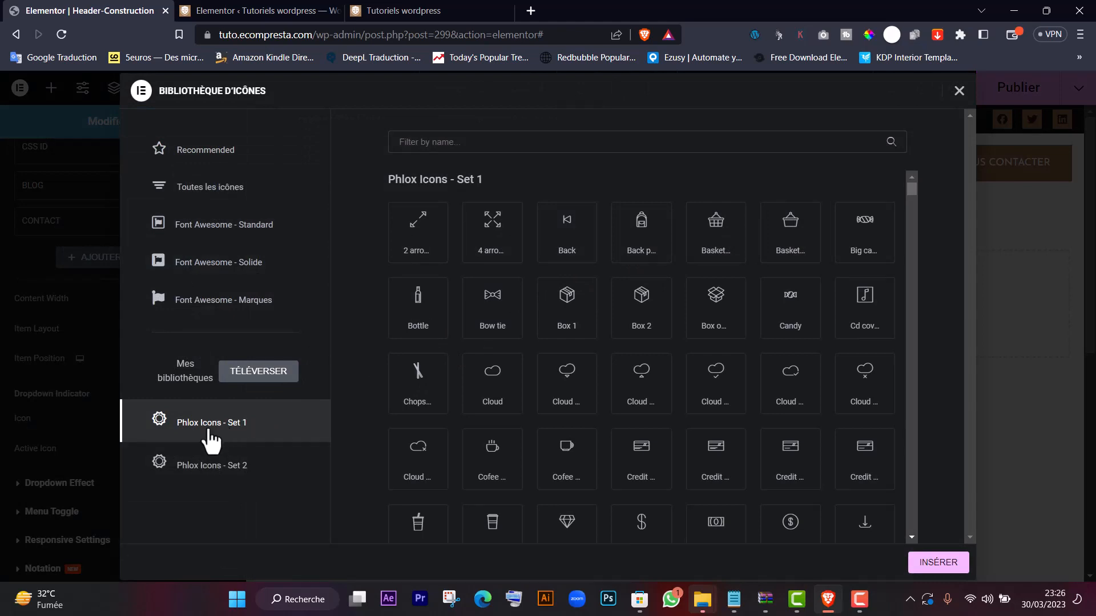
pyautogui.click(221, 187)
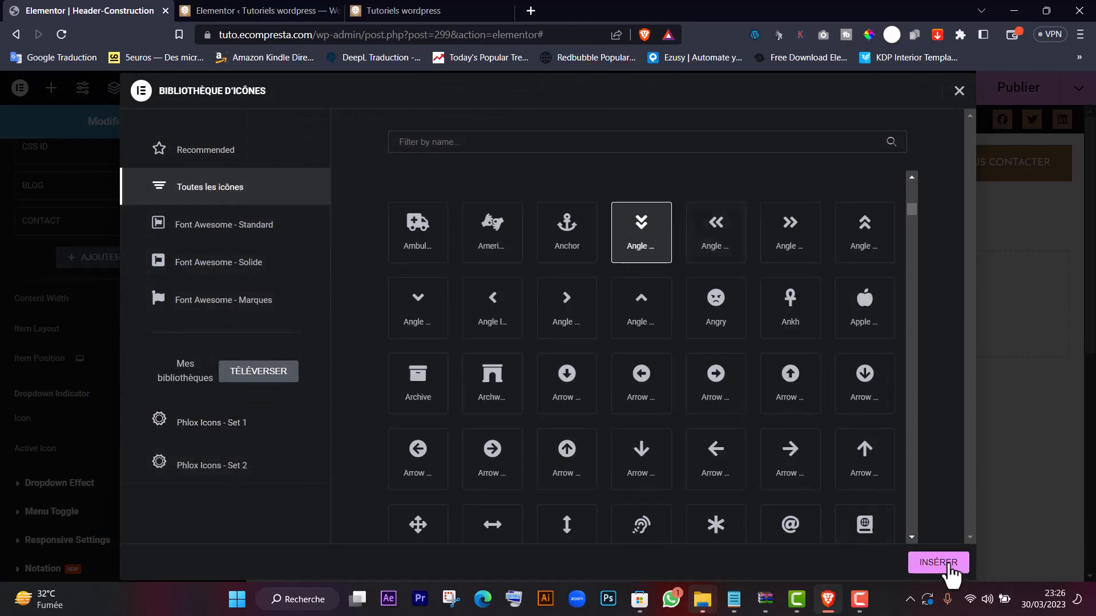
pyautogui.click(942, 563)
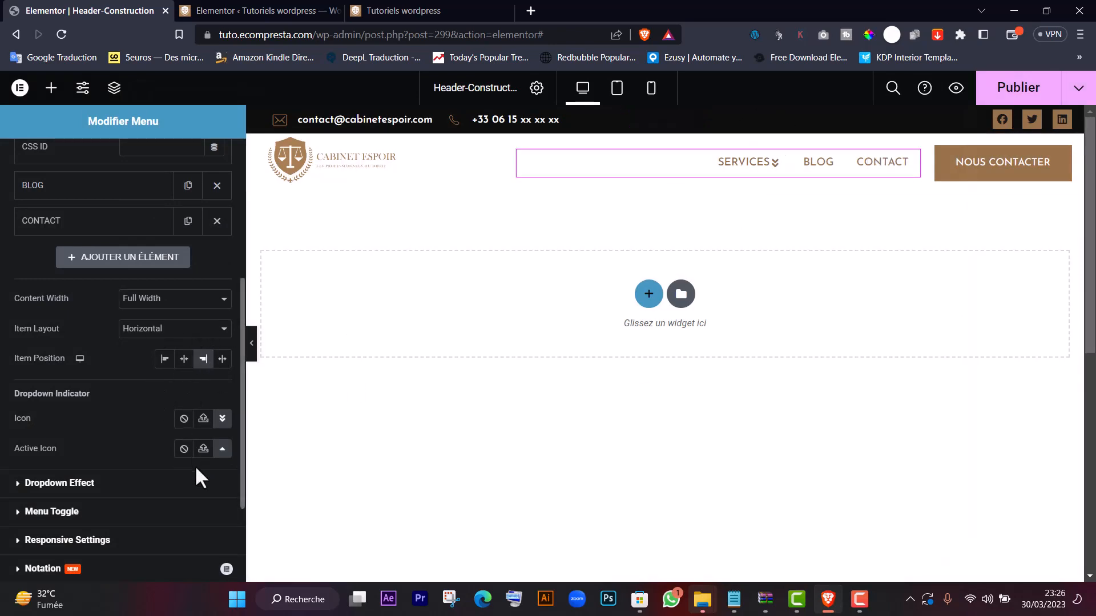
# Change the Dropdown Indicator's Active Icon to the recommended double upward angle.
pyautogui.click(222, 450)
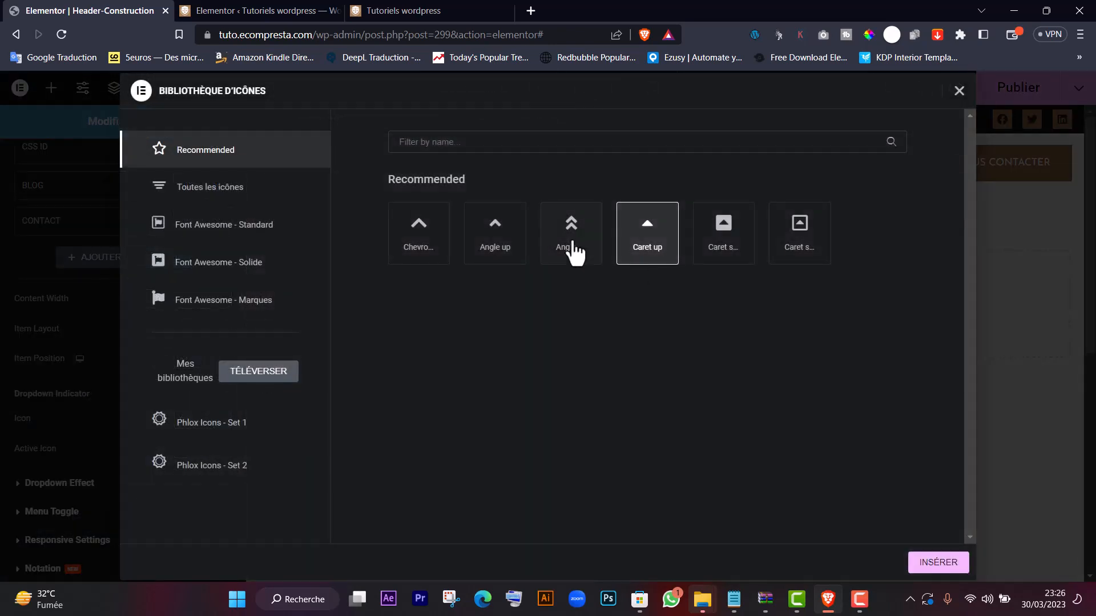
pyautogui.click(570, 251)
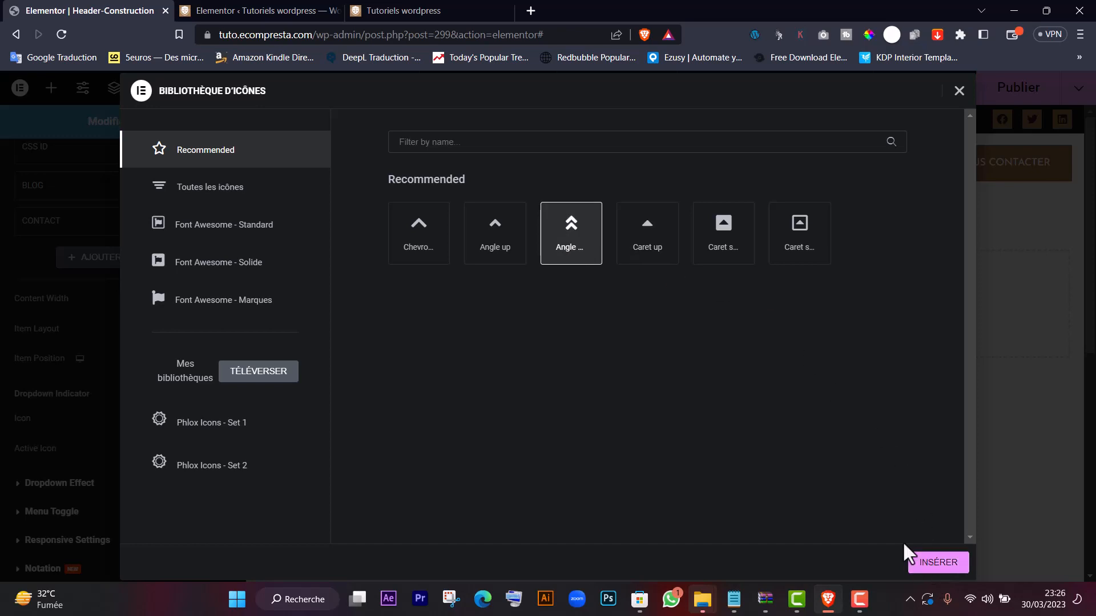
pyautogui.click(913, 561)
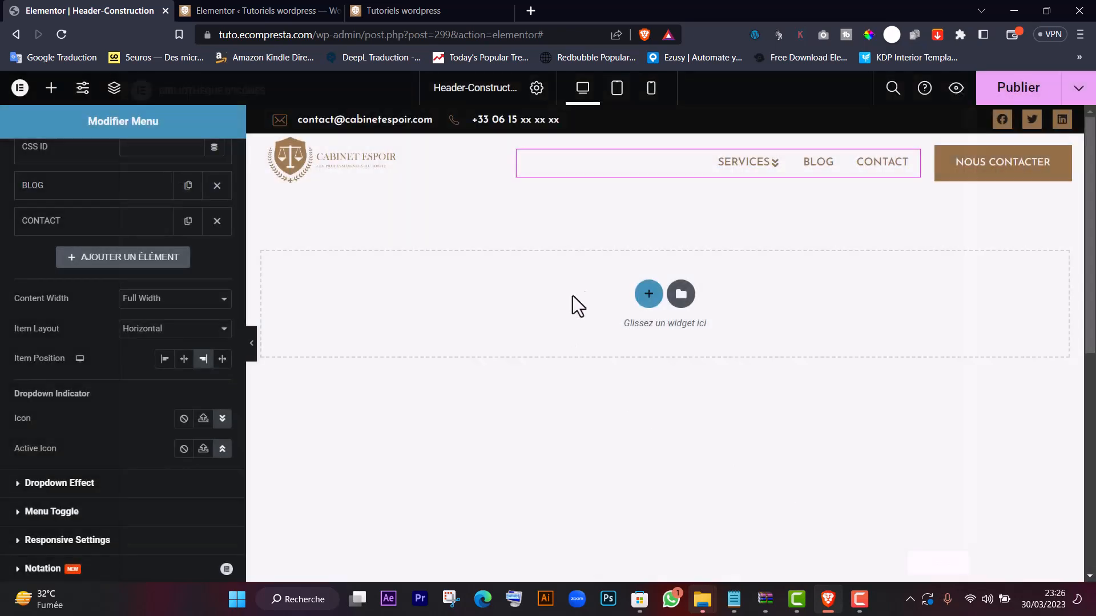
# Test the SERVICES dropdown in the header by repeatedly expanding and collapsing its content area.
pyautogui.click(754, 165)
pyautogui.click(752, 163)
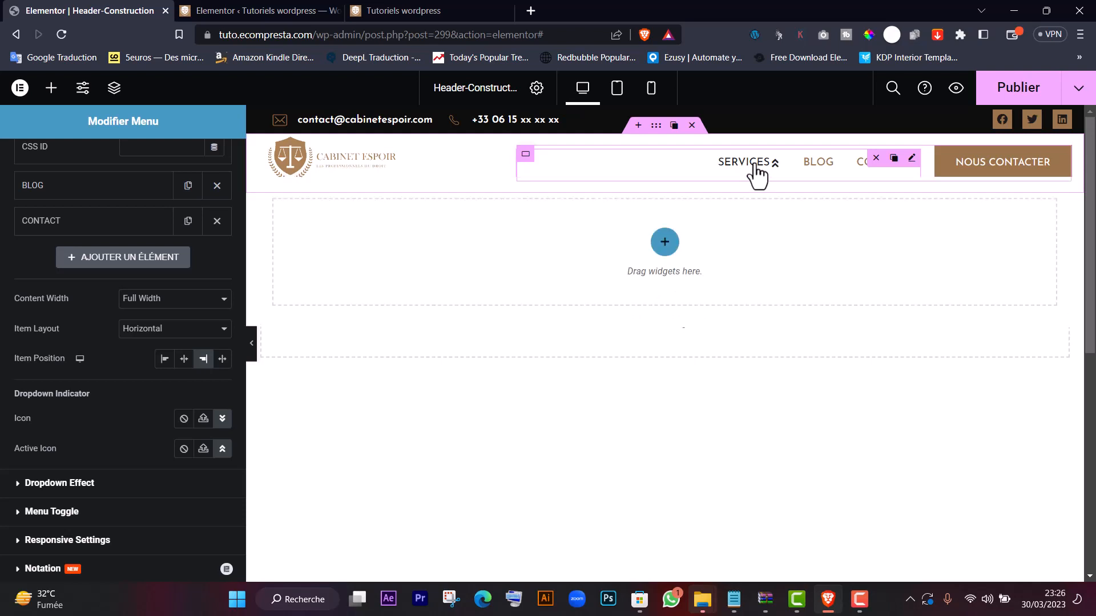
pyautogui.click(772, 163)
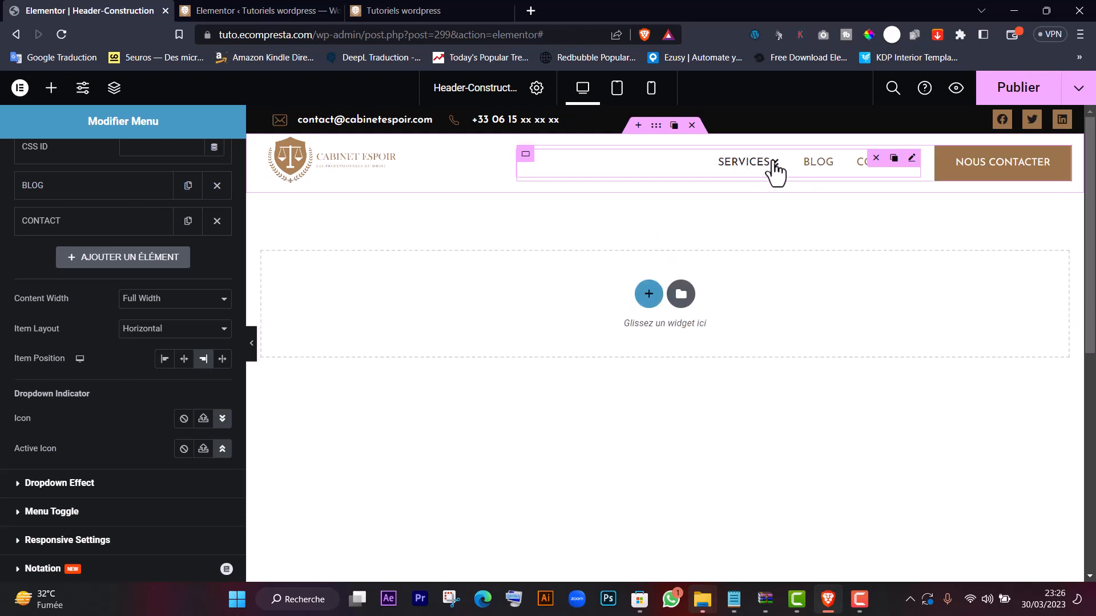
pyautogui.click(774, 163)
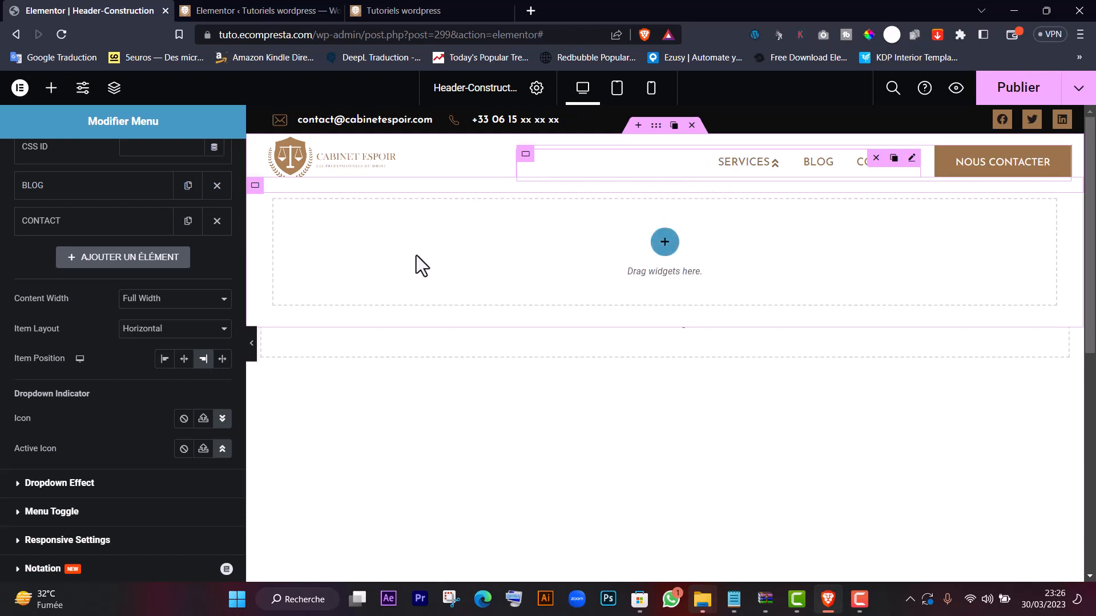
pyautogui.click(762, 167)
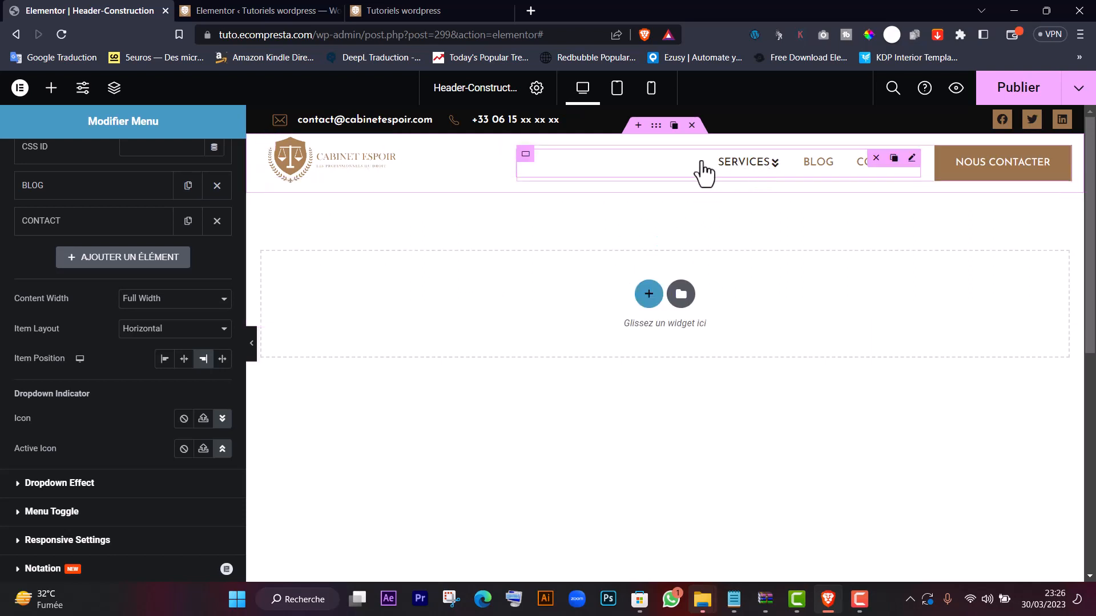
pyautogui.click(758, 167)
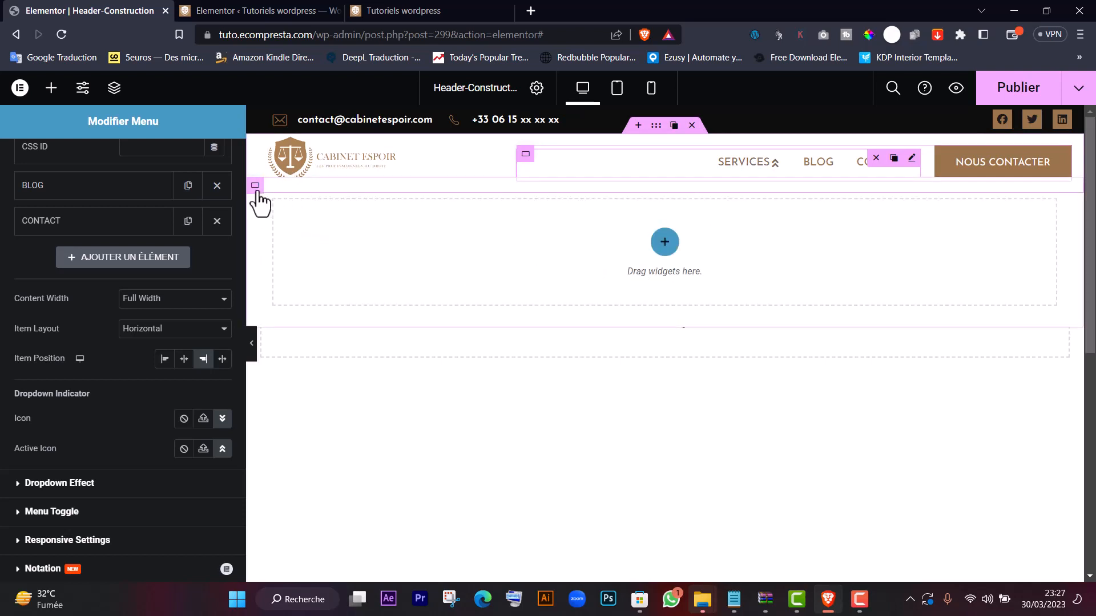
# Give the SERVICES dropdown's content container a solid black #000000 background colour.
pyautogui.click(255, 186)
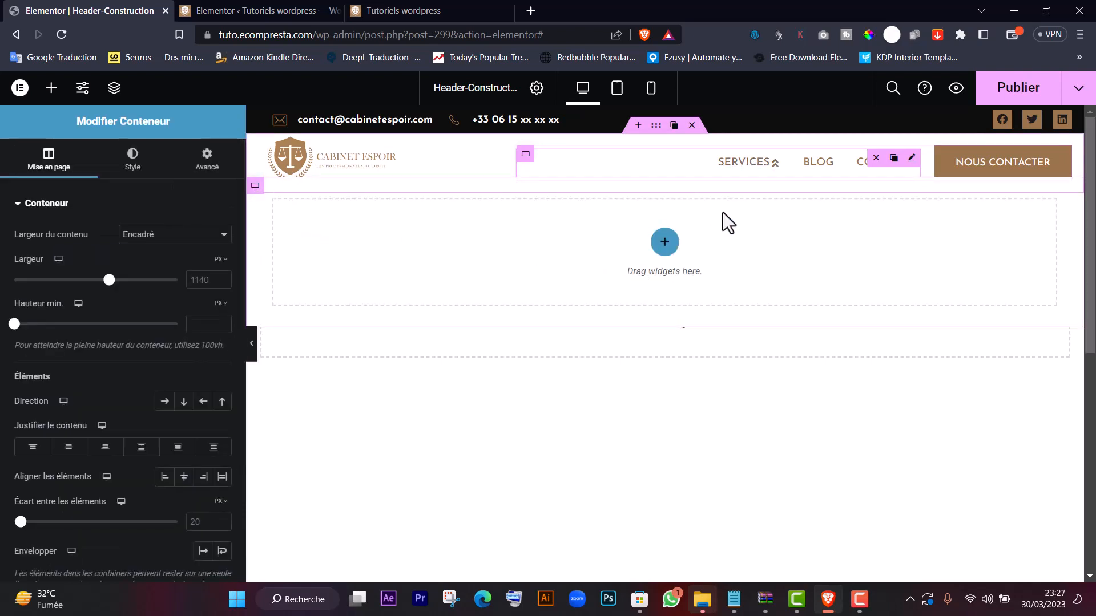
pyautogui.click(723, 177)
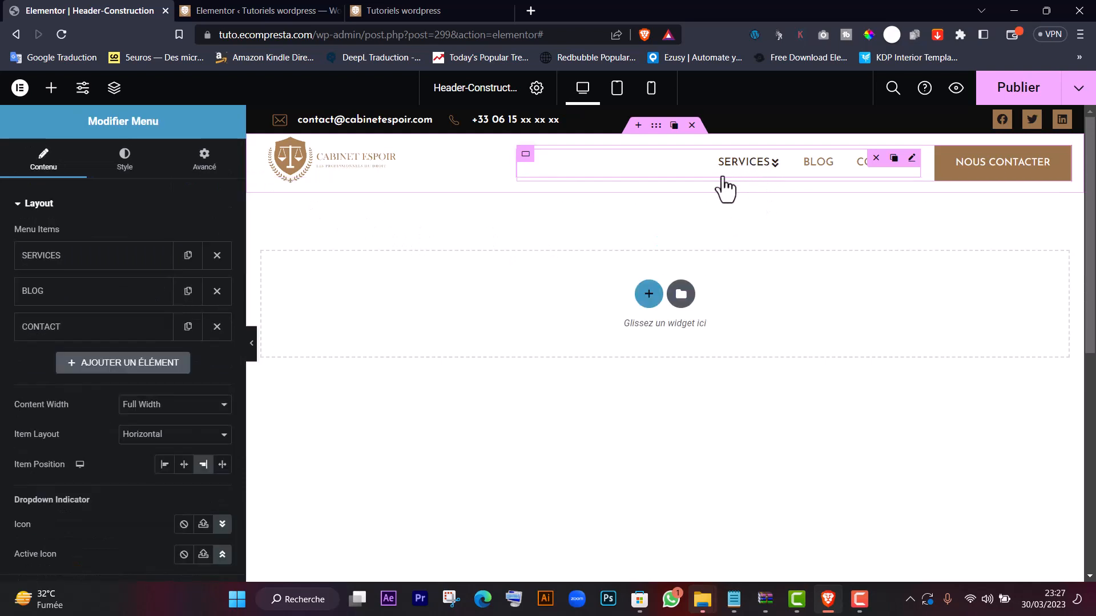
pyautogui.click(775, 165)
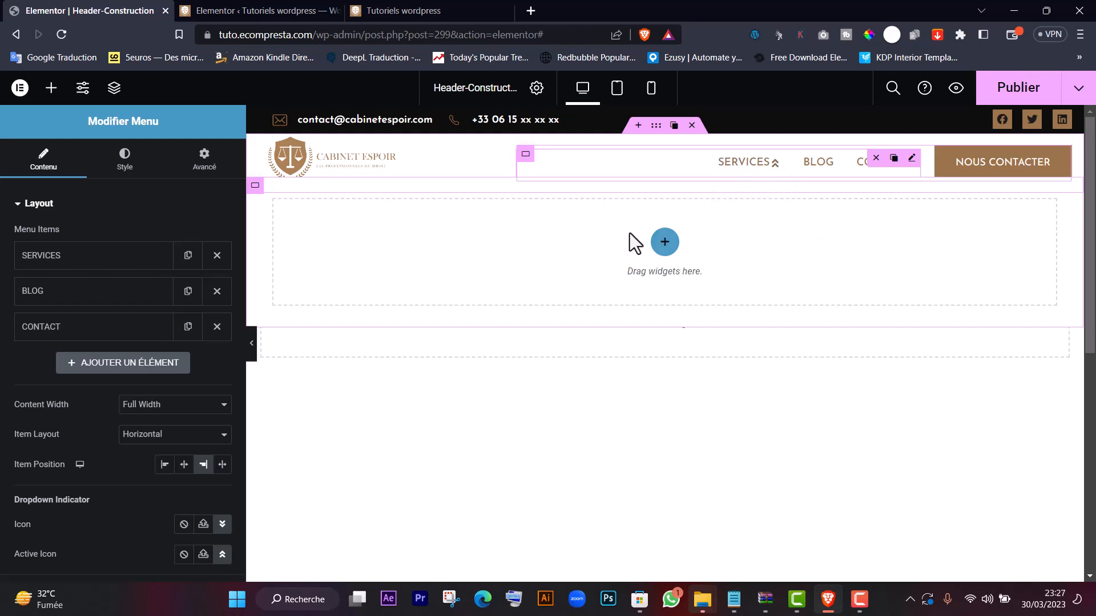
pyautogui.click(255, 188)
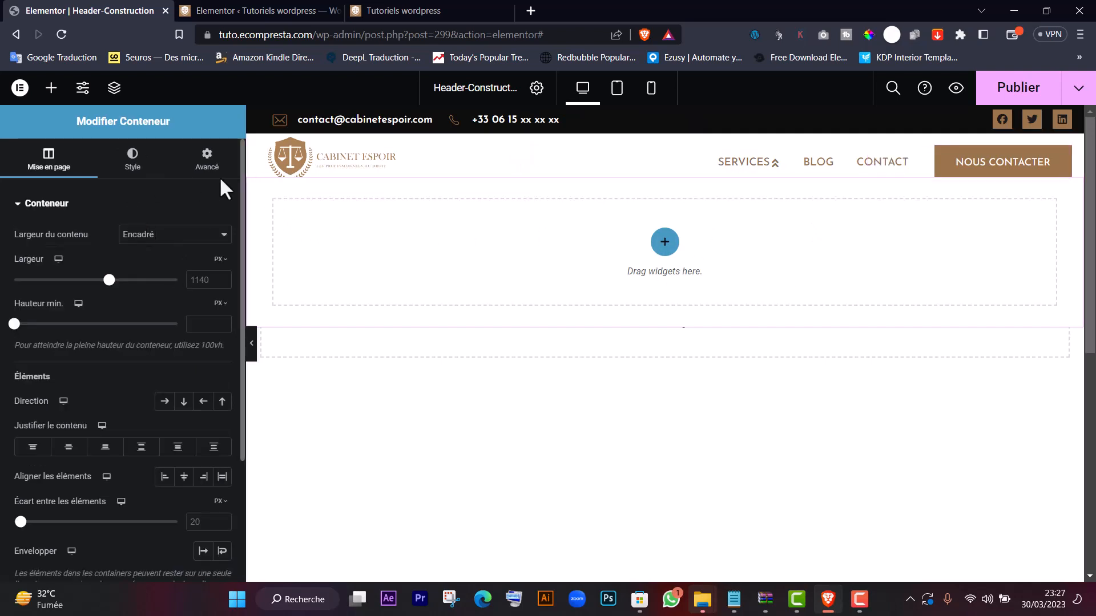
pyautogui.click(125, 168)
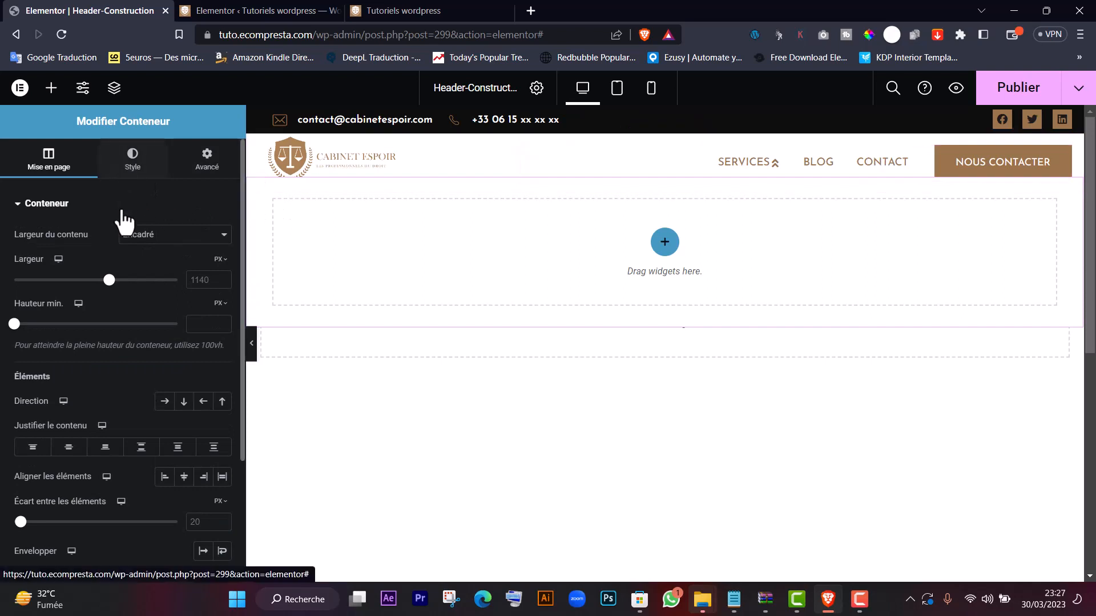
pyautogui.click(165, 264)
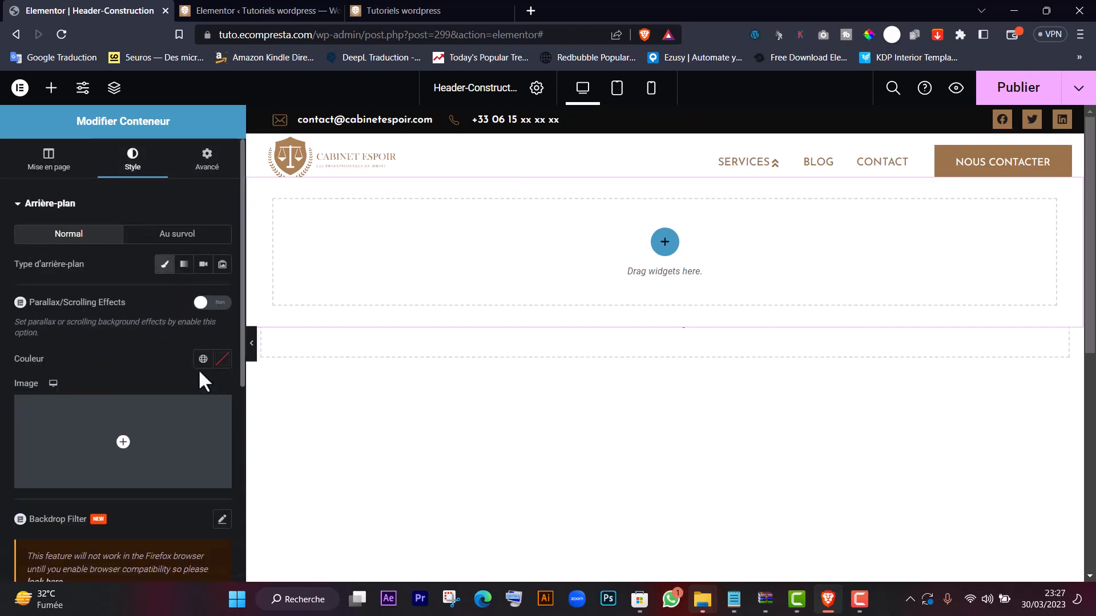
pyautogui.click(202, 361)
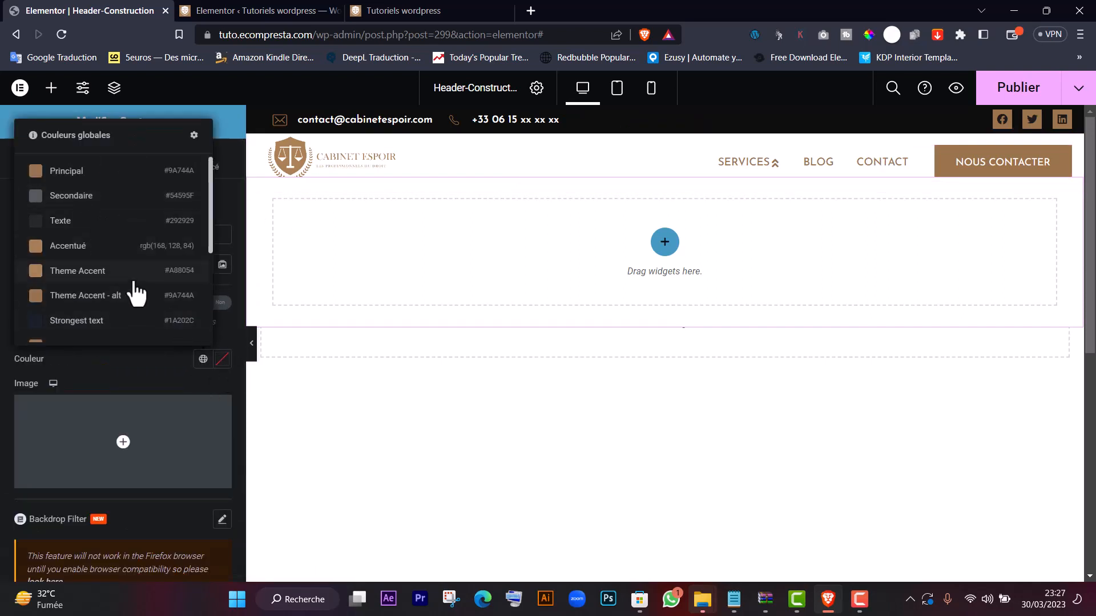
pyautogui.scroll(-3, 134, 294)
pyautogui.click(222, 360)
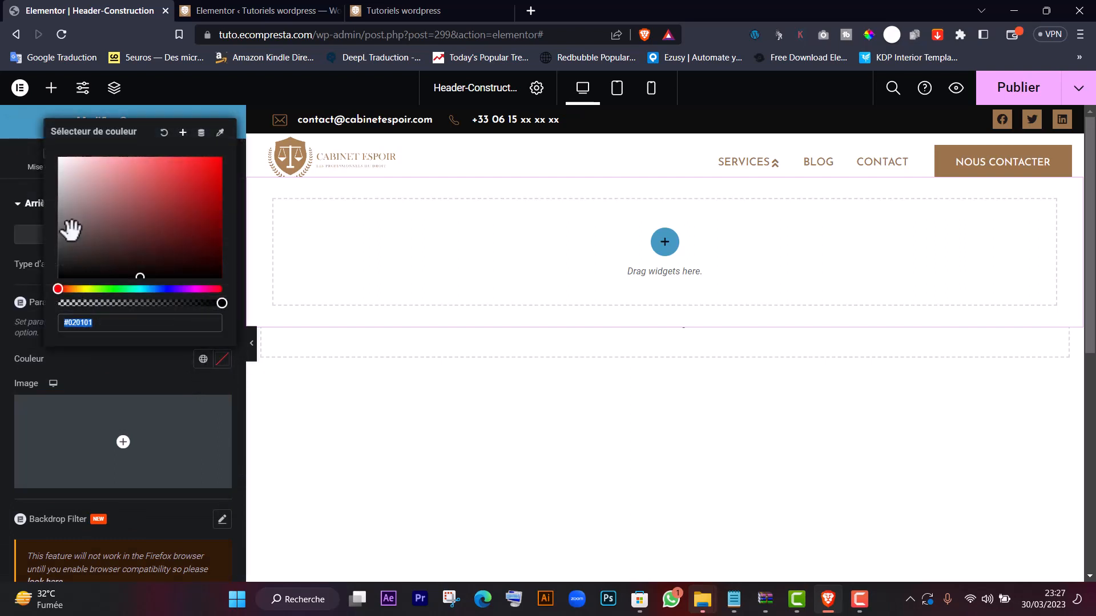
pyautogui.moveTo(68, 228); pyautogui.dragTo(47, 296)
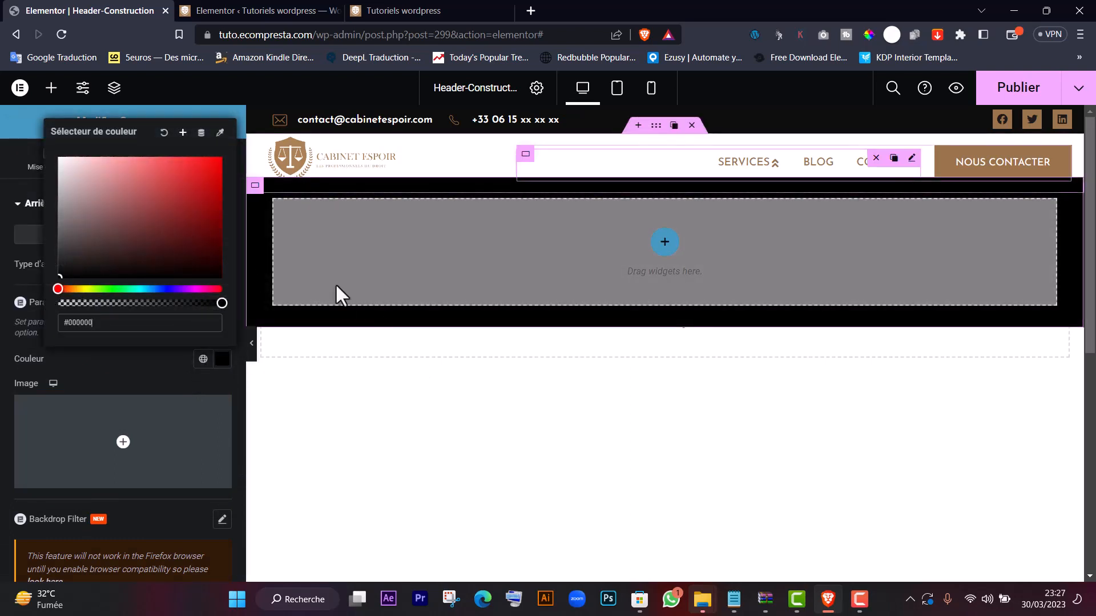
pyautogui.click(129, 352)
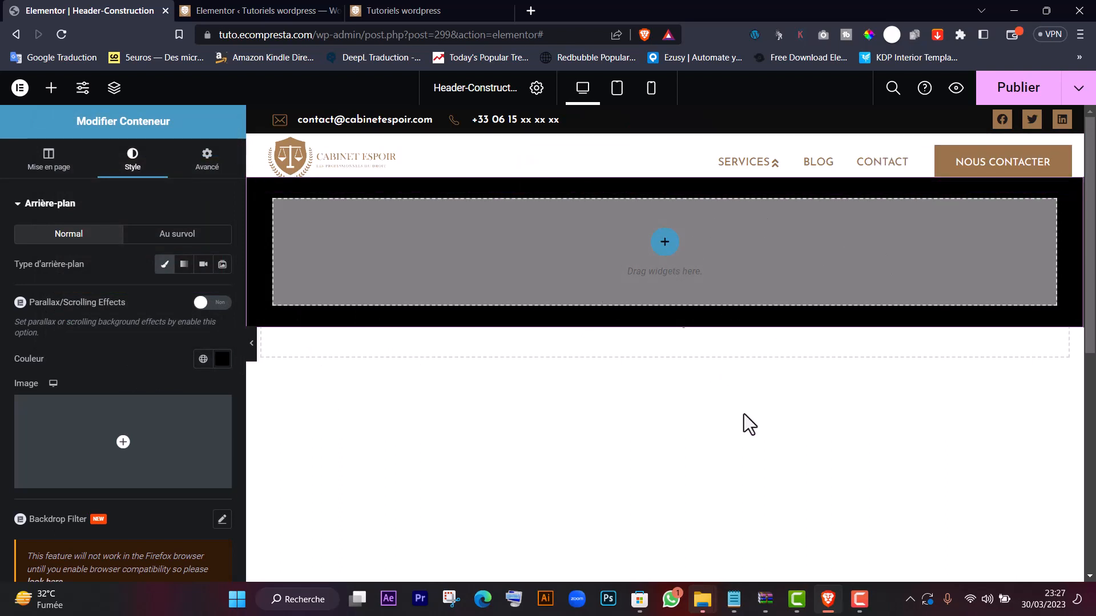
# Preview the black dropdown area with the editing panel hidden, restore the panel and collapse the SERVICES dropdown.
pyautogui.click(538, 276)
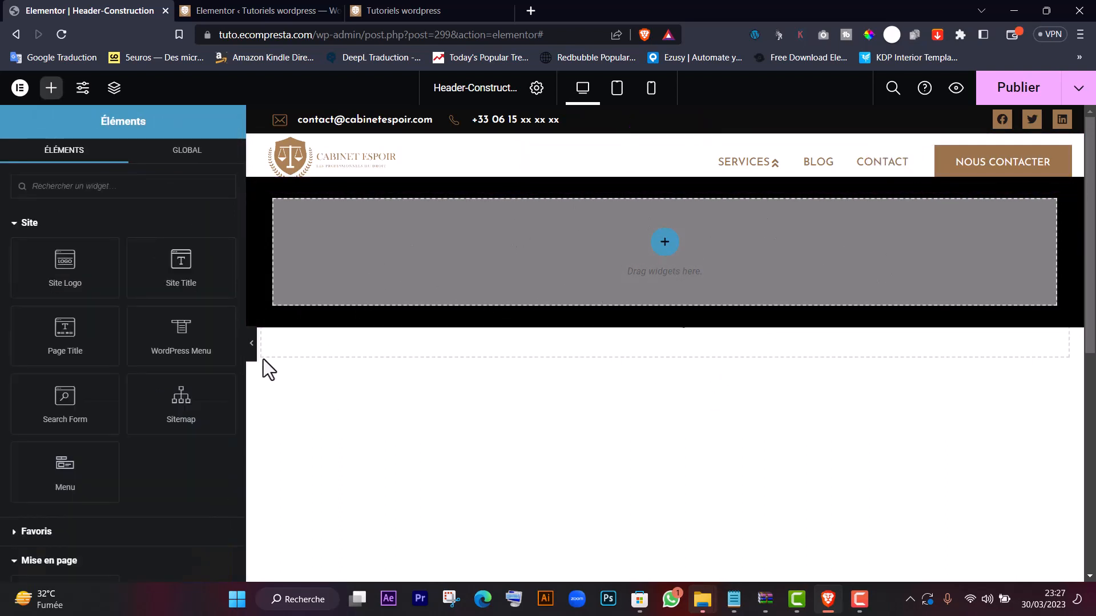
pyautogui.click(251, 344)
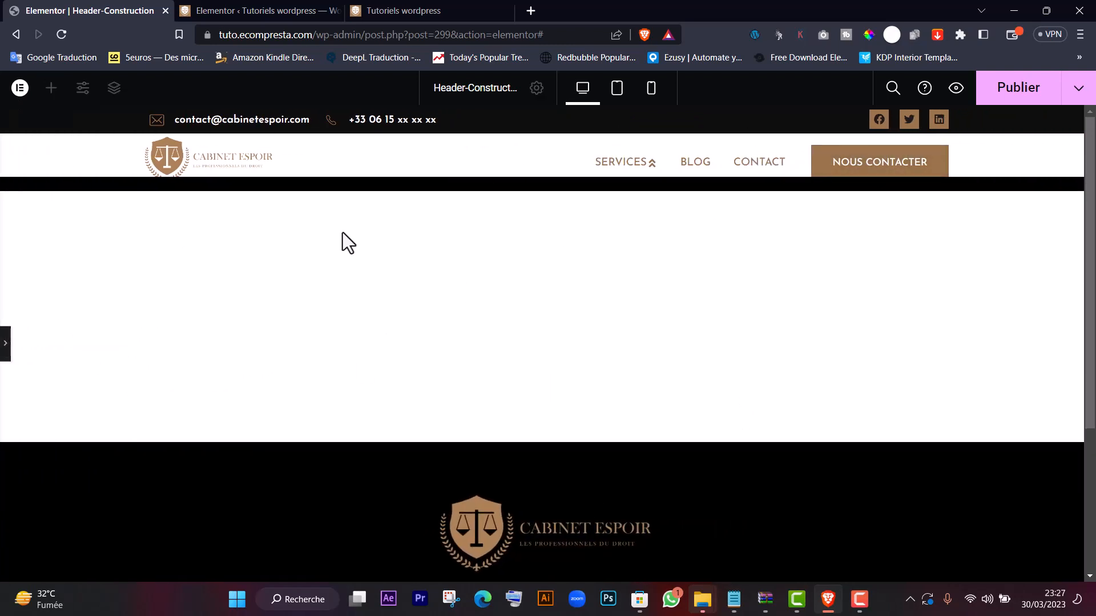
pyautogui.click(5, 344)
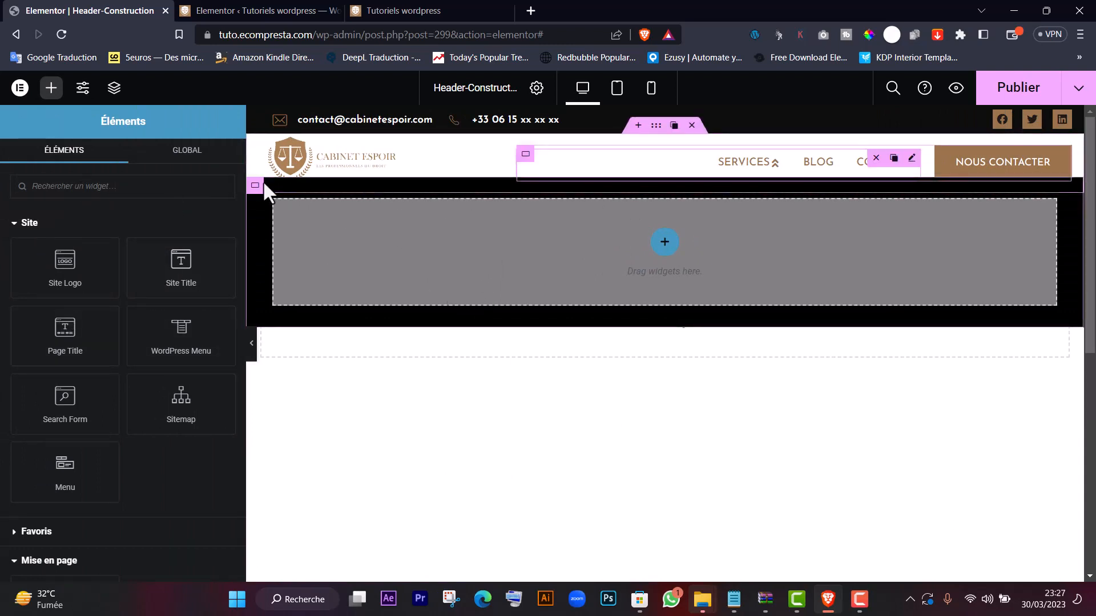
pyautogui.click(641, 203)
pyautogui.click(749, 167)
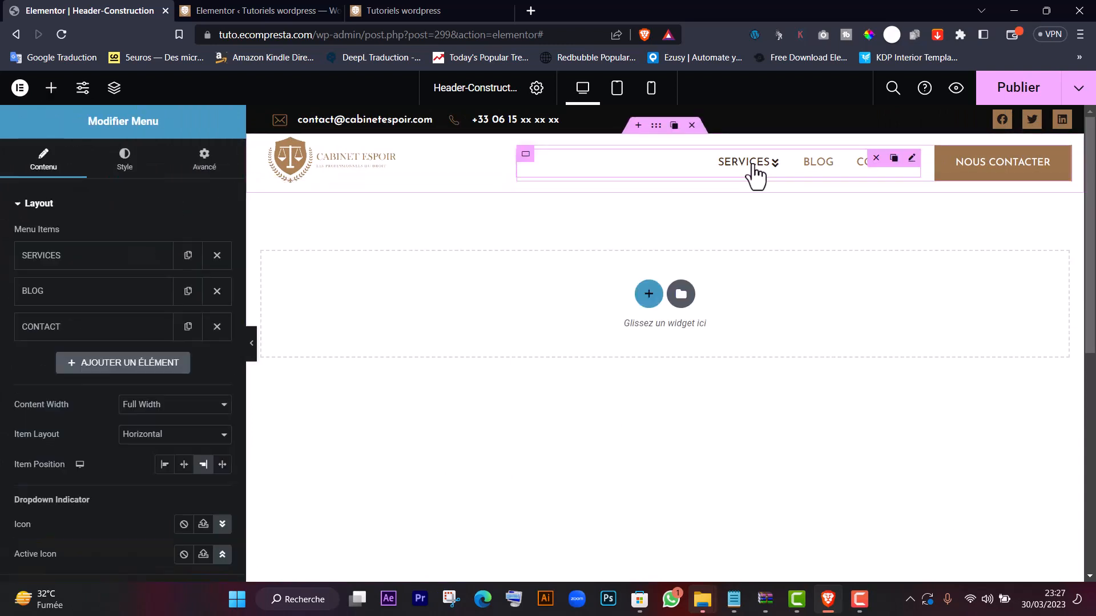
# Set the menu's Dropdown Effect animation to Fade in.
pyautogui.click(51, 255)
pyautogui.scroll(-4, 114, 279)
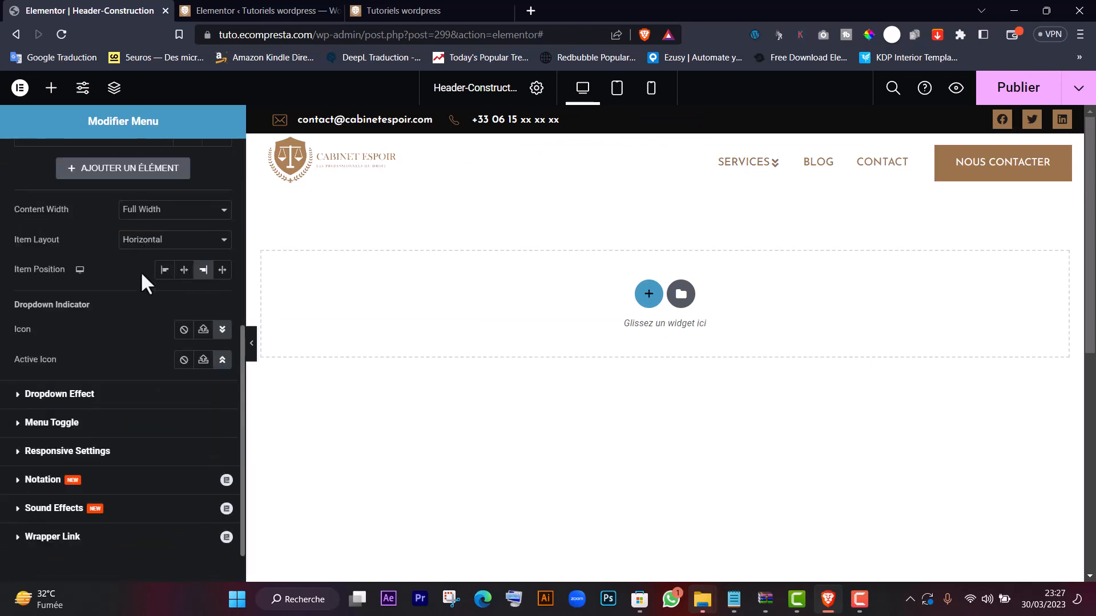
pyautogui.click(63, 394)
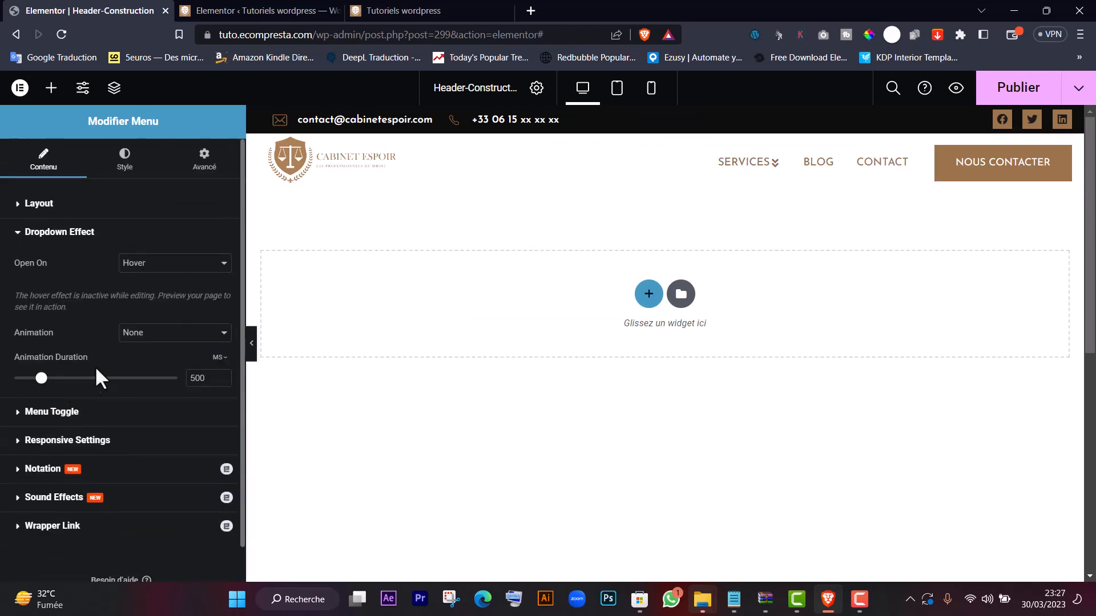
pyautogui.click(155, 335)
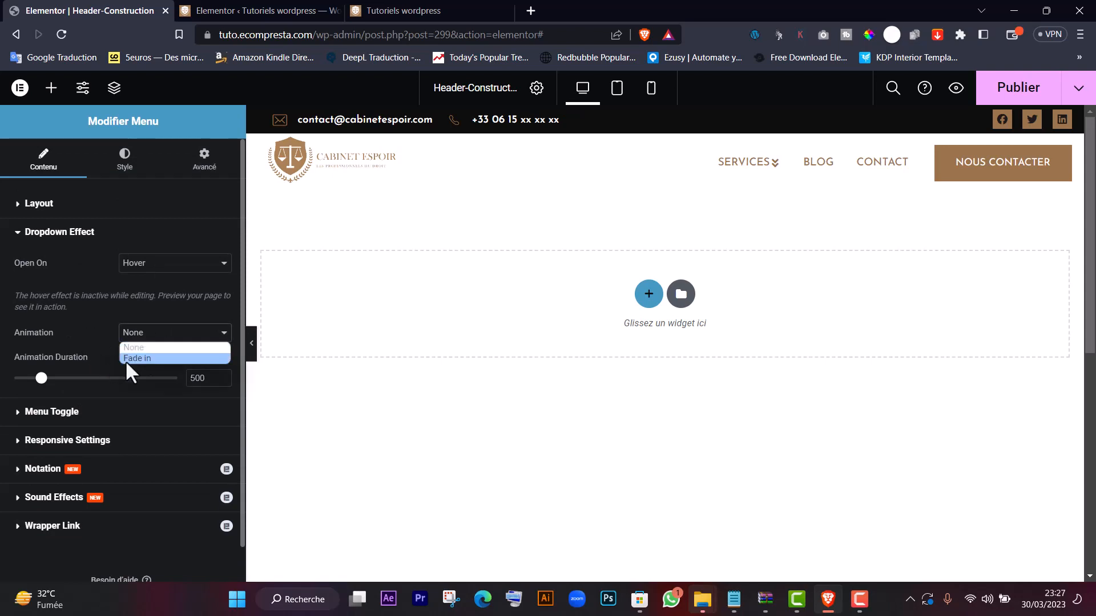
pyautogui.click(137, 358)
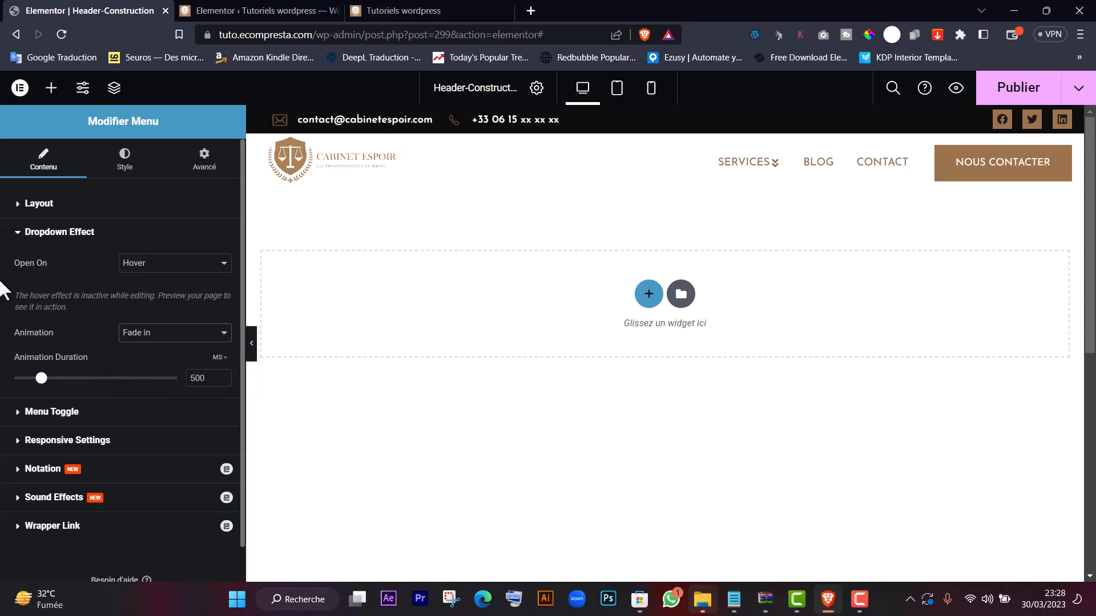
# Try Click as the dropdown's Open On trigger, set it back to Hover, and publish the header.
pyautogui.click(150, 264)
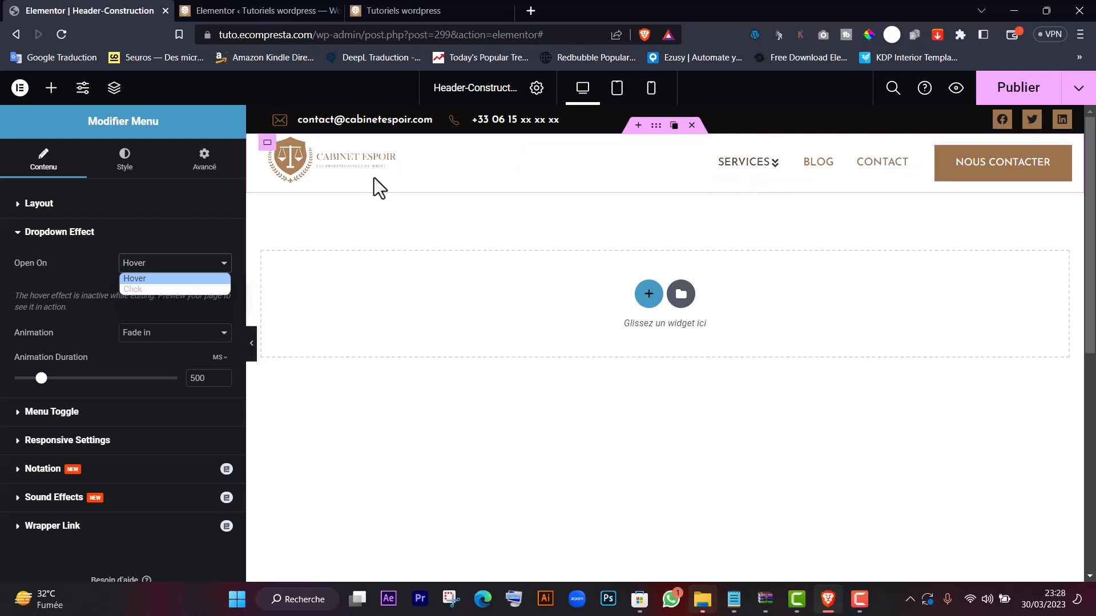
pyautogui.click(134, 288)
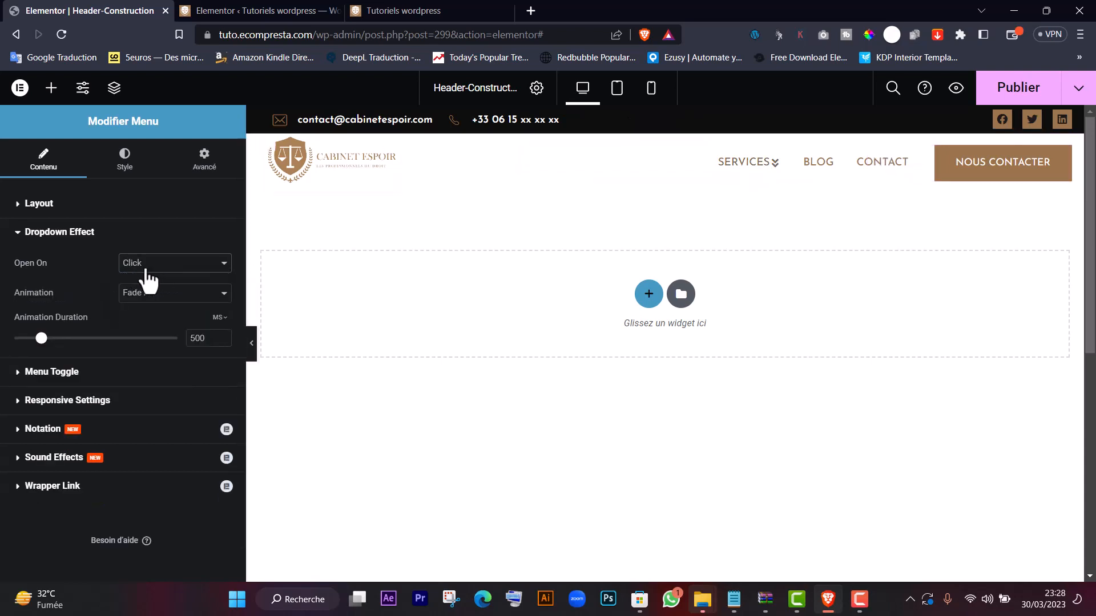
pyautogui.click(150, 273)
pyautogui.click(145, 279)
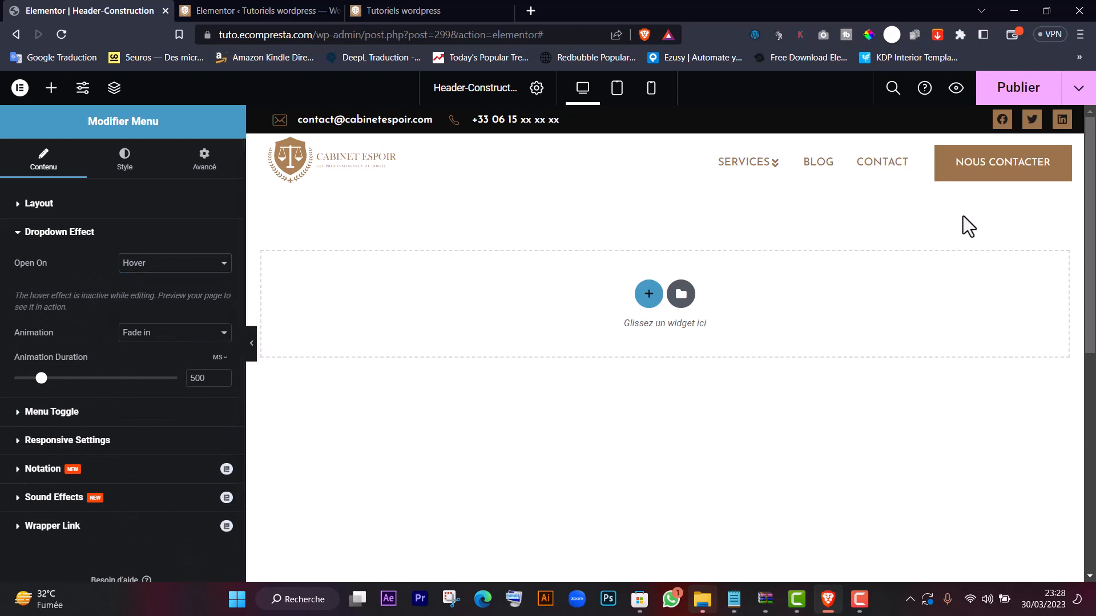
pyautogui.click(995, 91)
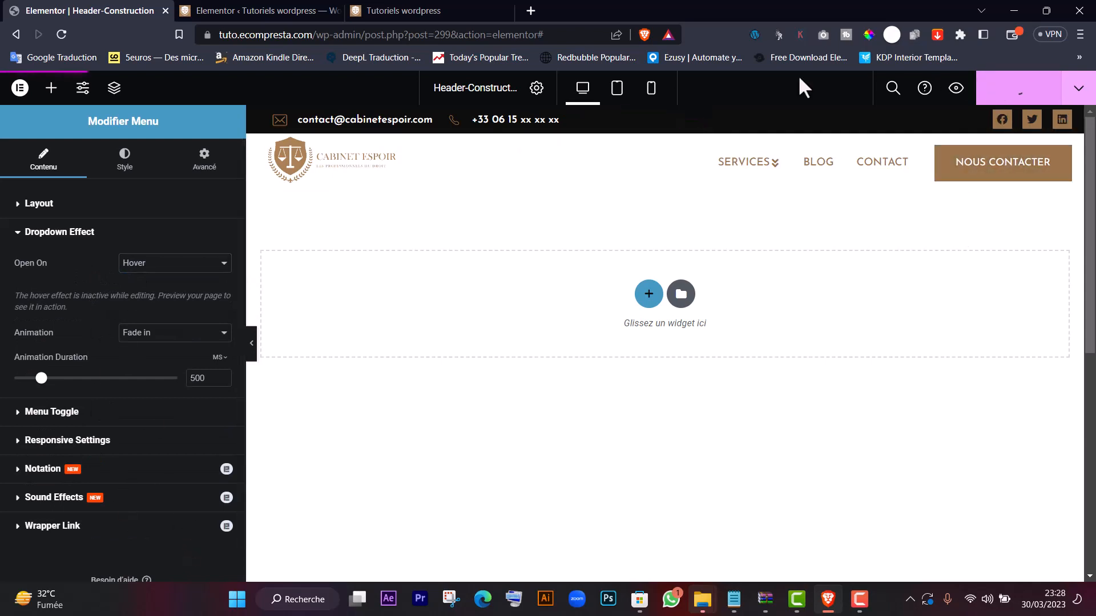
# Try Fit To Content as the menu's Content Width, return it to Full Width, and republish the header.
pyautogui.click(37, 205)
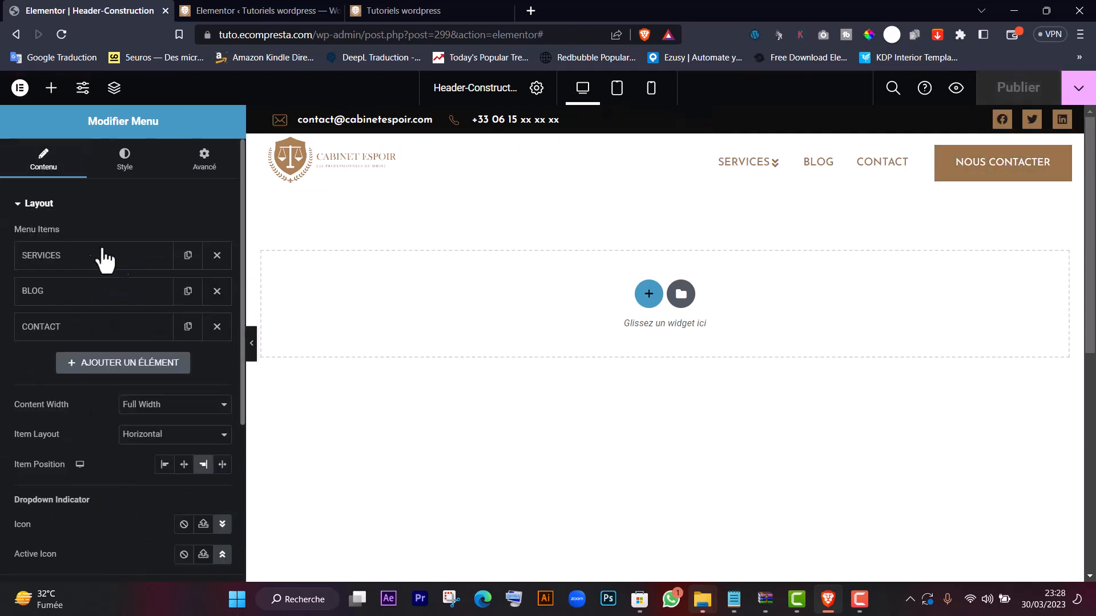
pyautogui.click(155, 407)
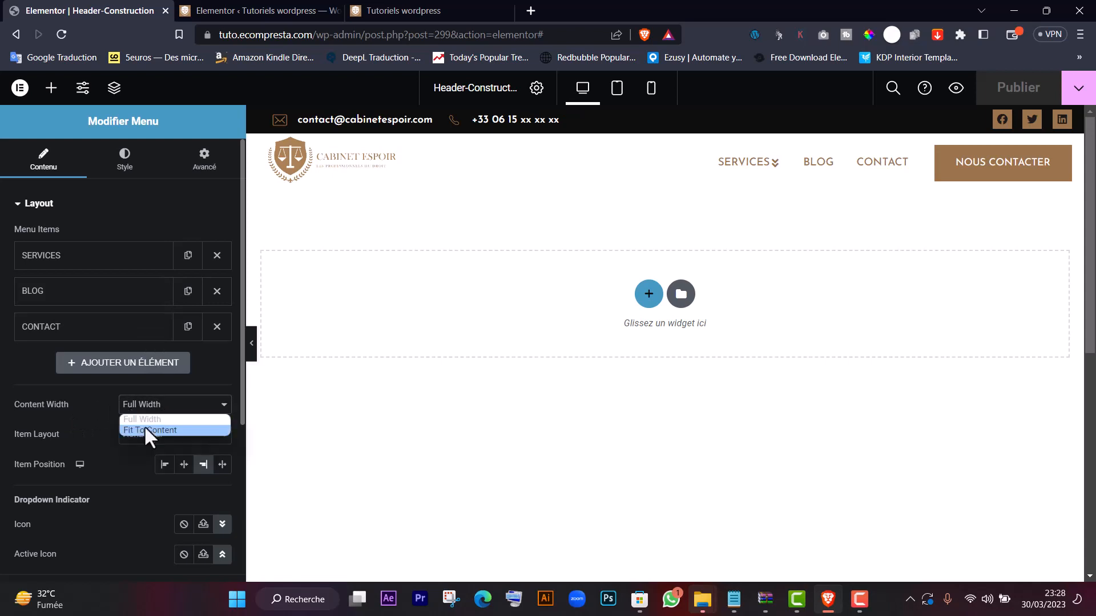
pyautogui.click(143, 429)
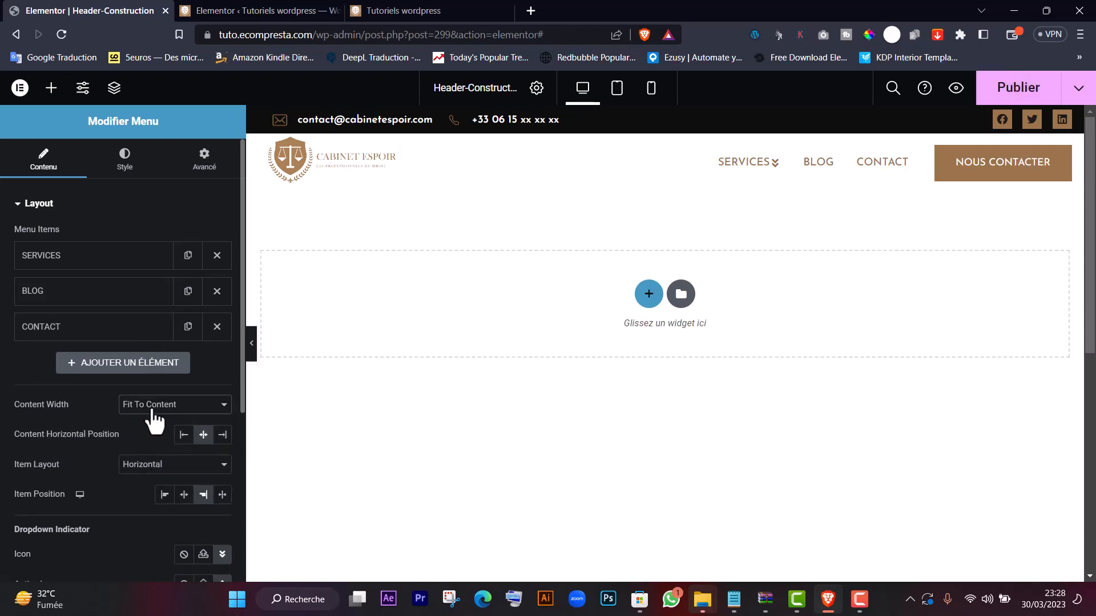
pyautogui.click(152, 407)
pyautogui.click(143, 417)
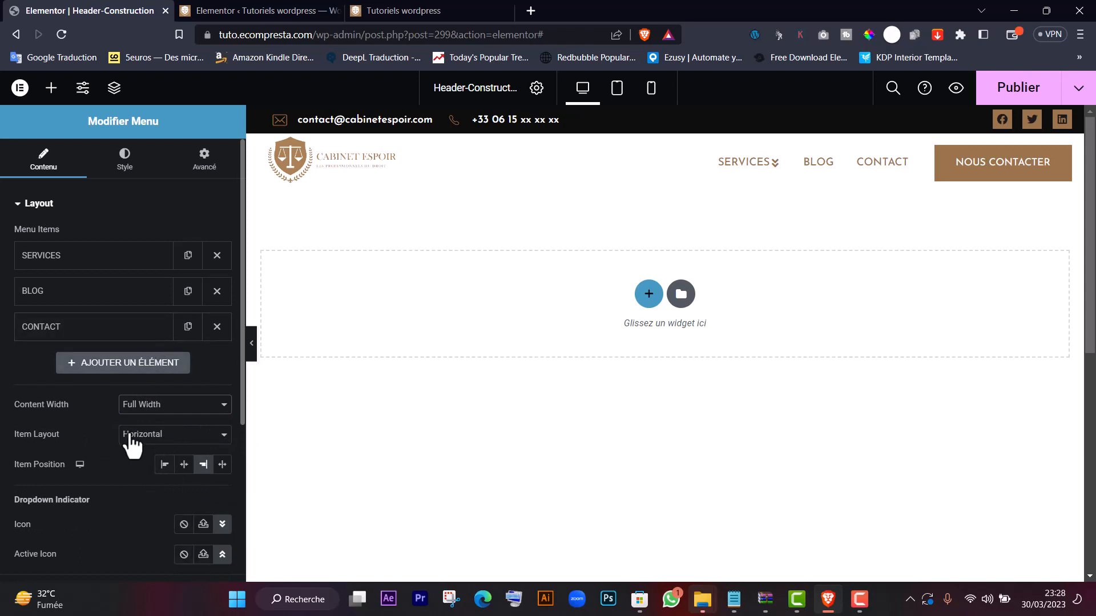
pyautogui.click(1027, 89)
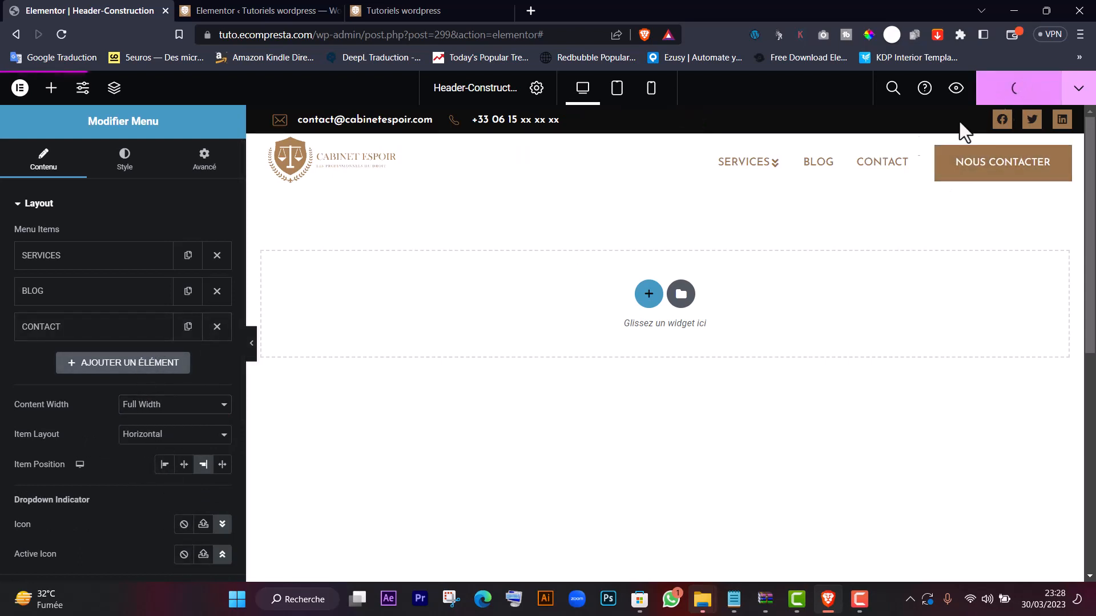
# Expand the SERVICES dropdown and insert a structure of two equal columns in its content area.
pyautogui.click(752, 172)
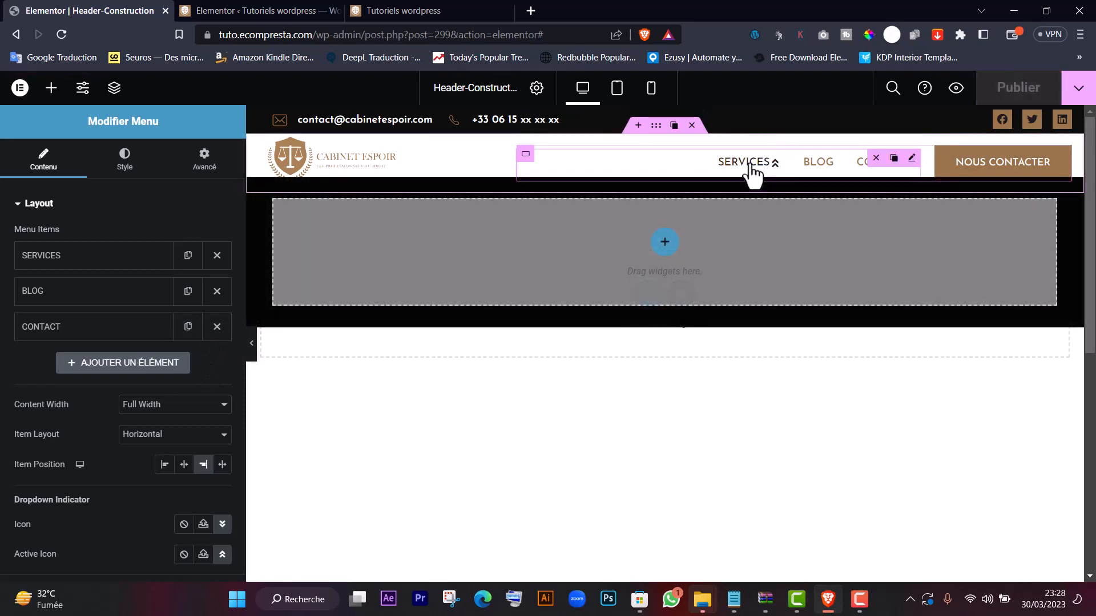
pyautogui.click(664, 242)
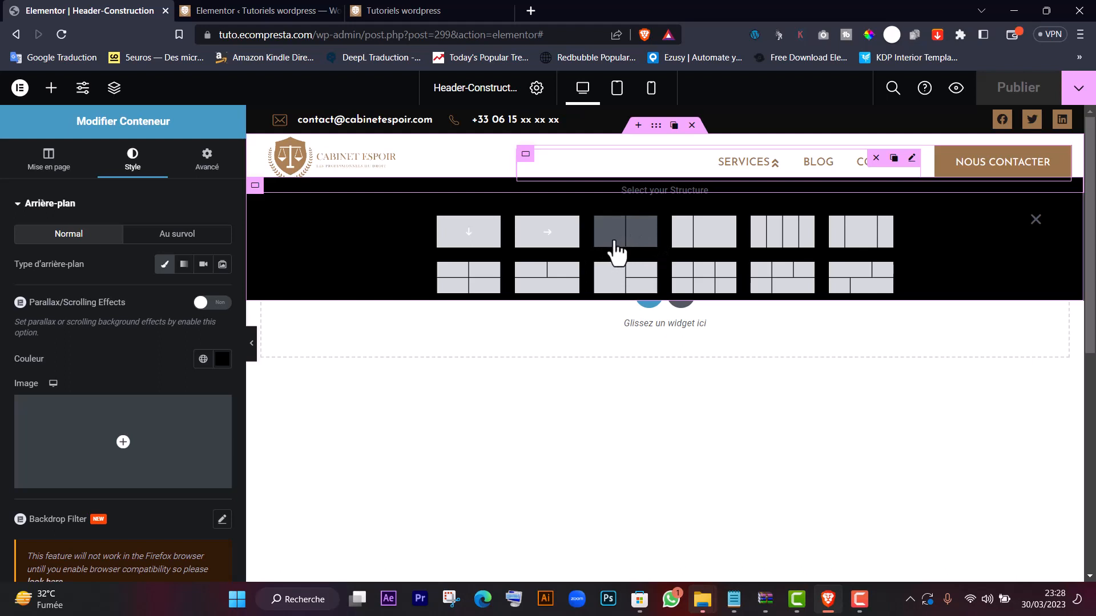
pyautogui.click(646, 253)
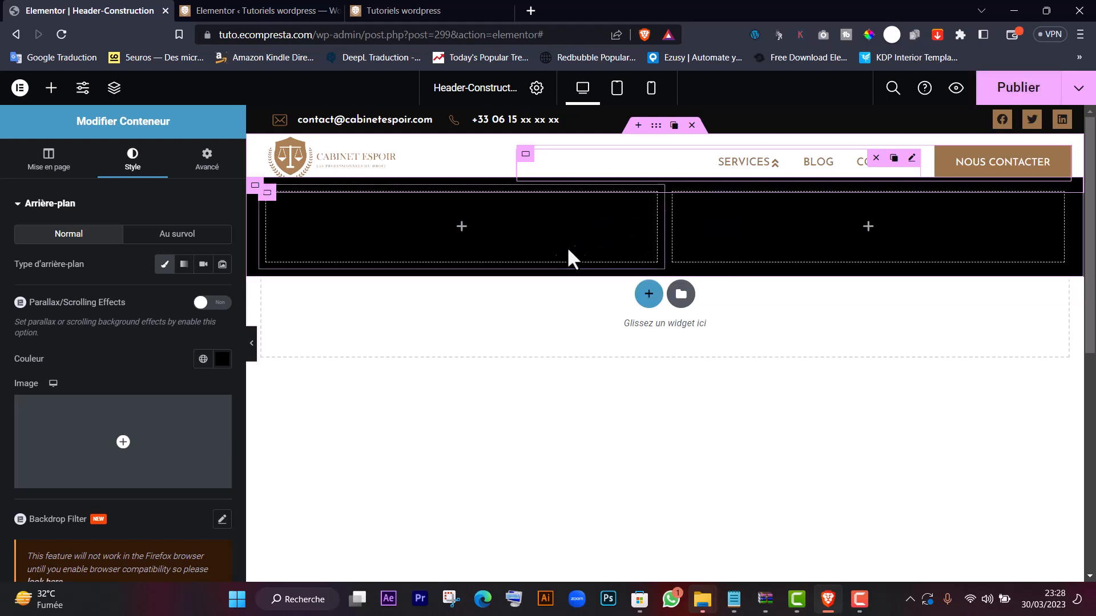
# Add an Image widget to the dropdown's first column with new-business-project-PZ5EYKS.jpg from the media library.
pyautogui.click(461, 229)
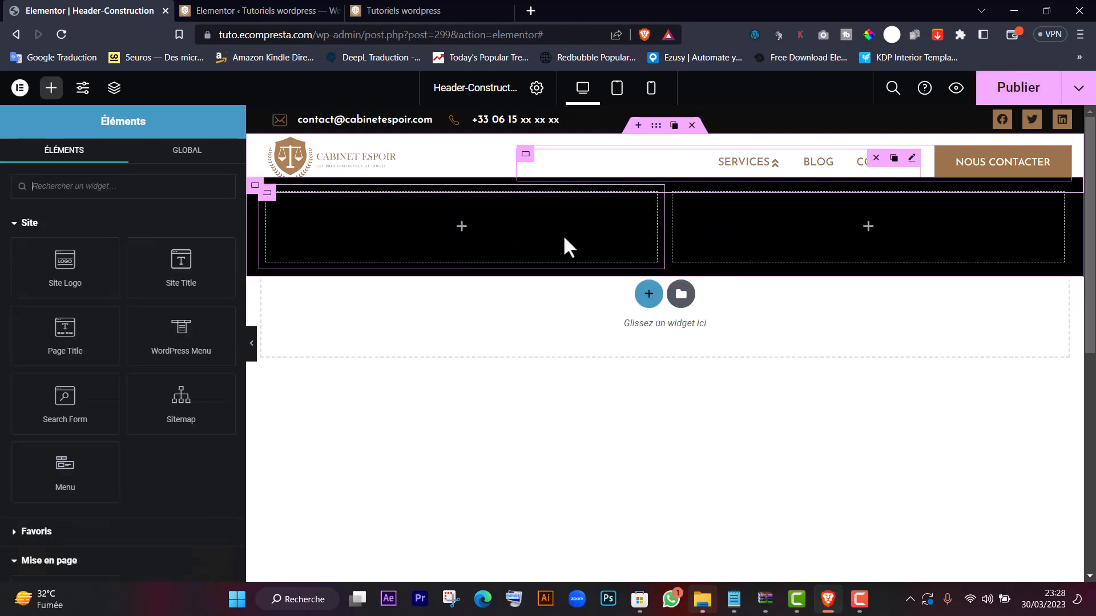
pyautogui.scroll(-2, 81, 342)
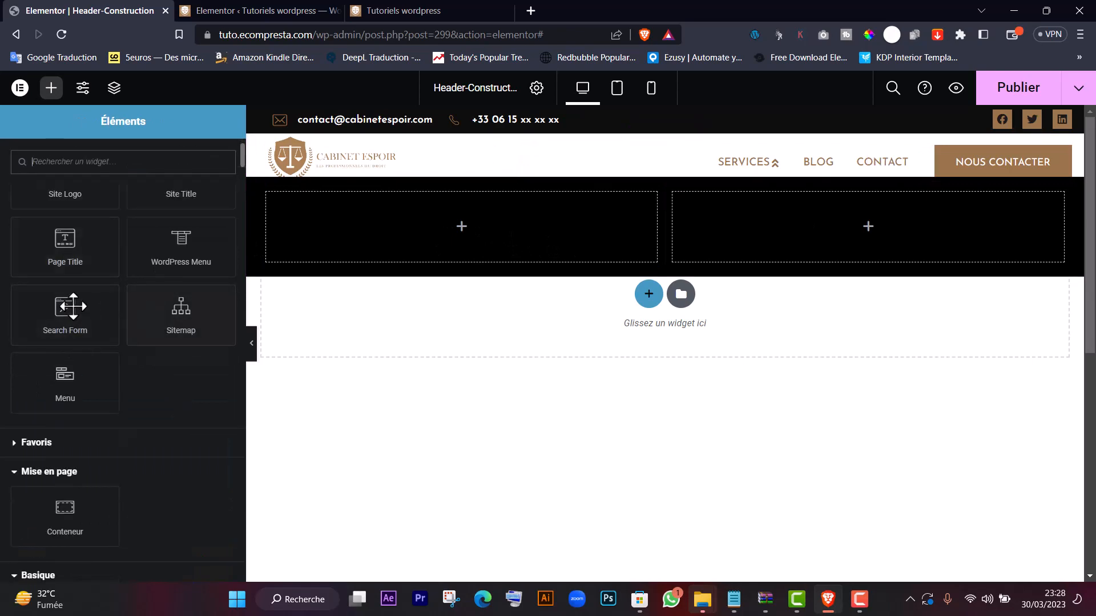
pyautogui.scroll(-5, 85, 343)
pyautogui.moveTo(181, 263); pyautogui.dragTo(508, 220)
pyautogui.click(91, 286)
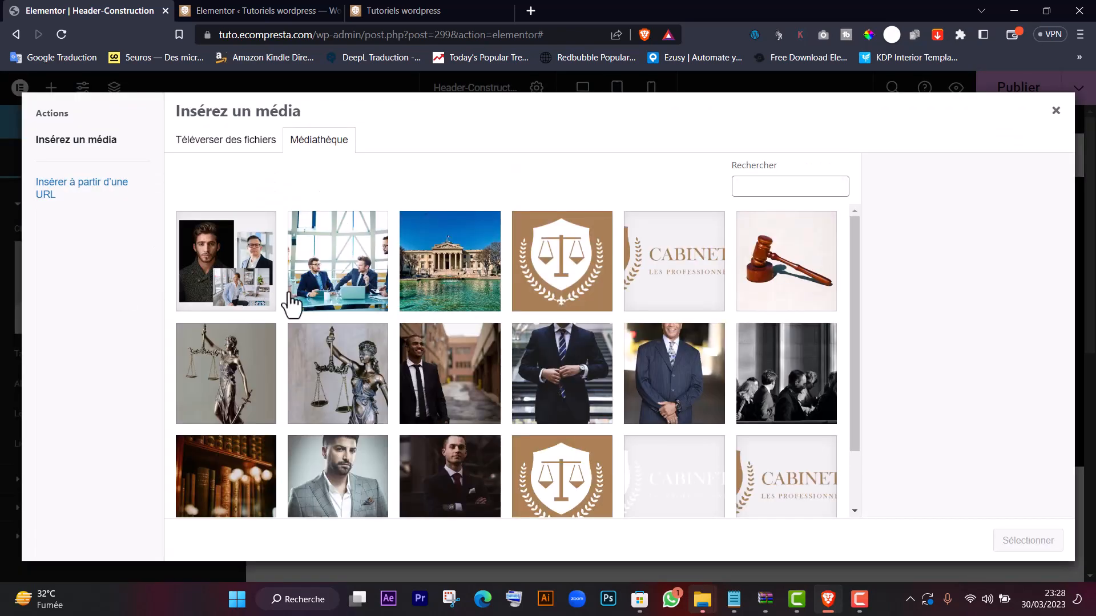
pyautogui.click(366, 287)
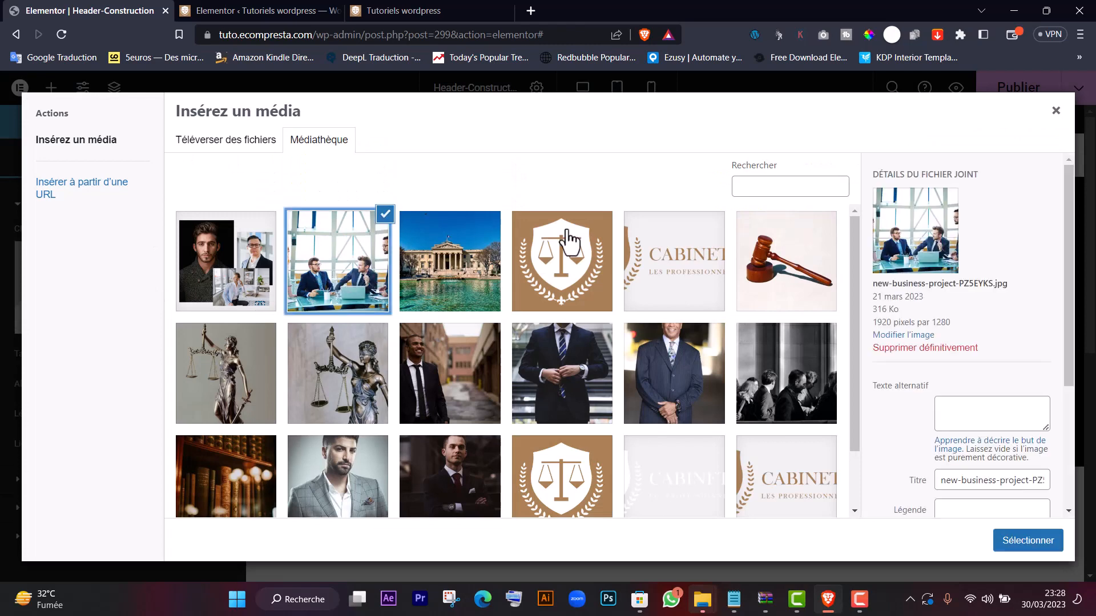
pyautogui.click(1036, 542)
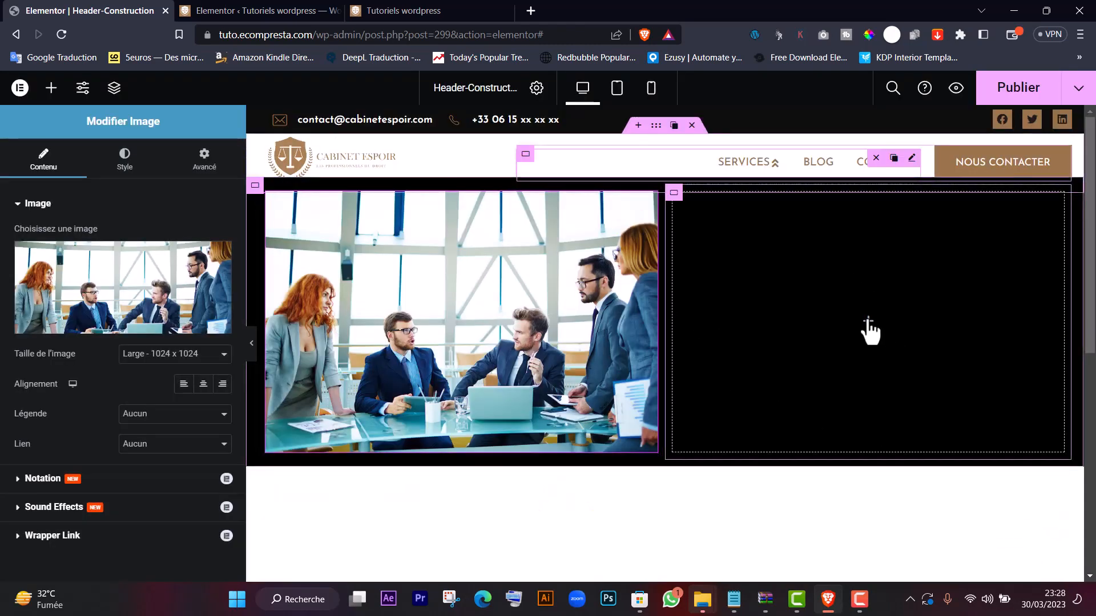
# Add a Titre widget to the empty second column of the SERVICES dropdown.
pyautogui.click(867, 323)
pyautogui.scroll(-5, 114, 411)
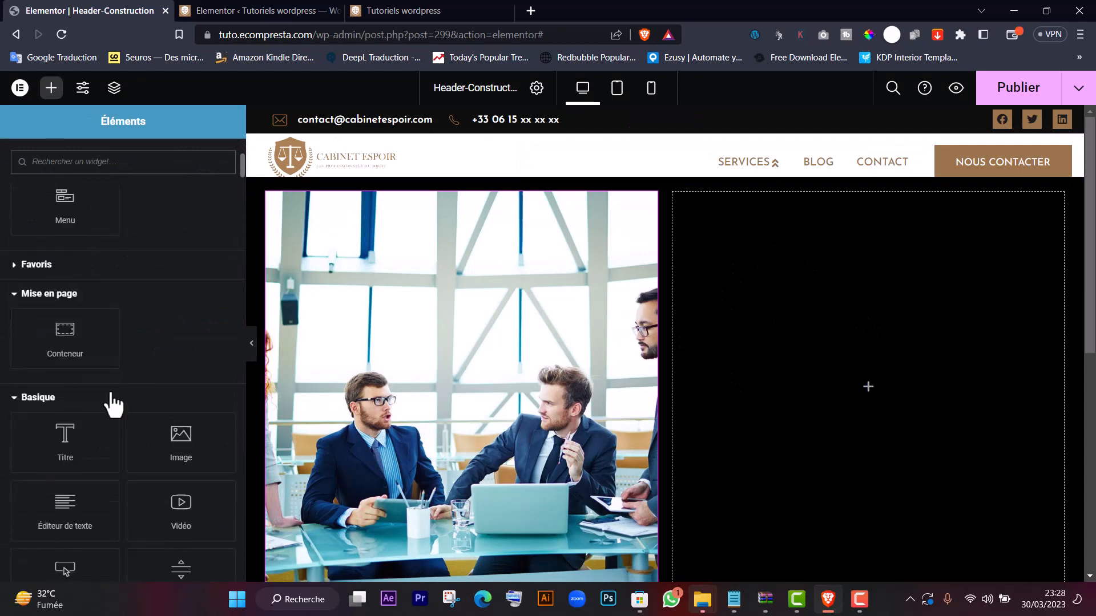
pyautogui.moveTo(72, 437); pyautogui.dragTo(829, 376)
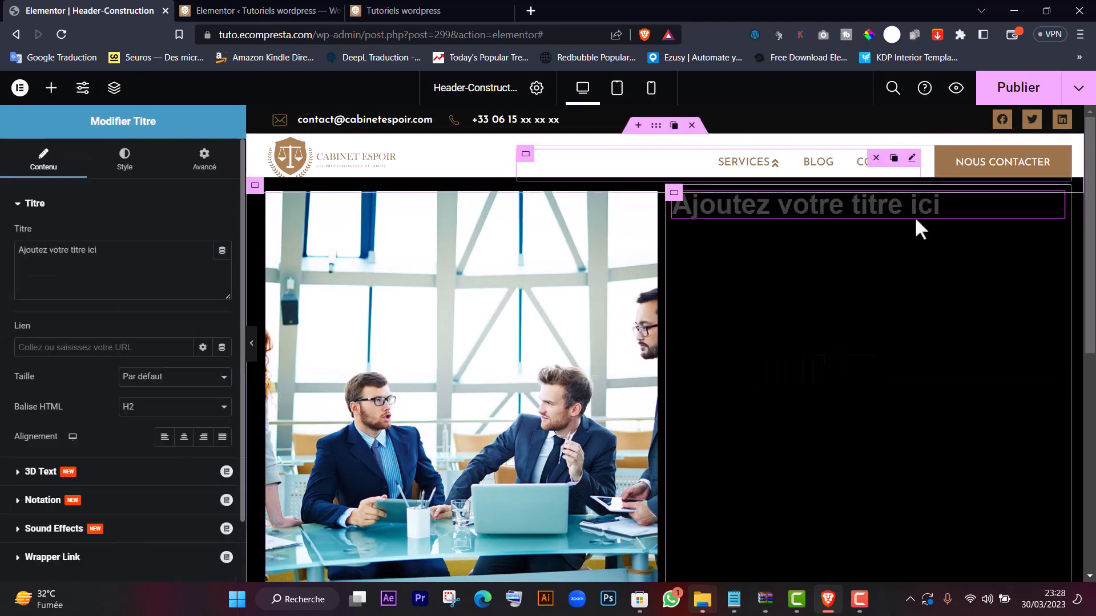
# Try the Principal global colour as the second column's background and clear it again.
pyautogui.click(1075, 201)
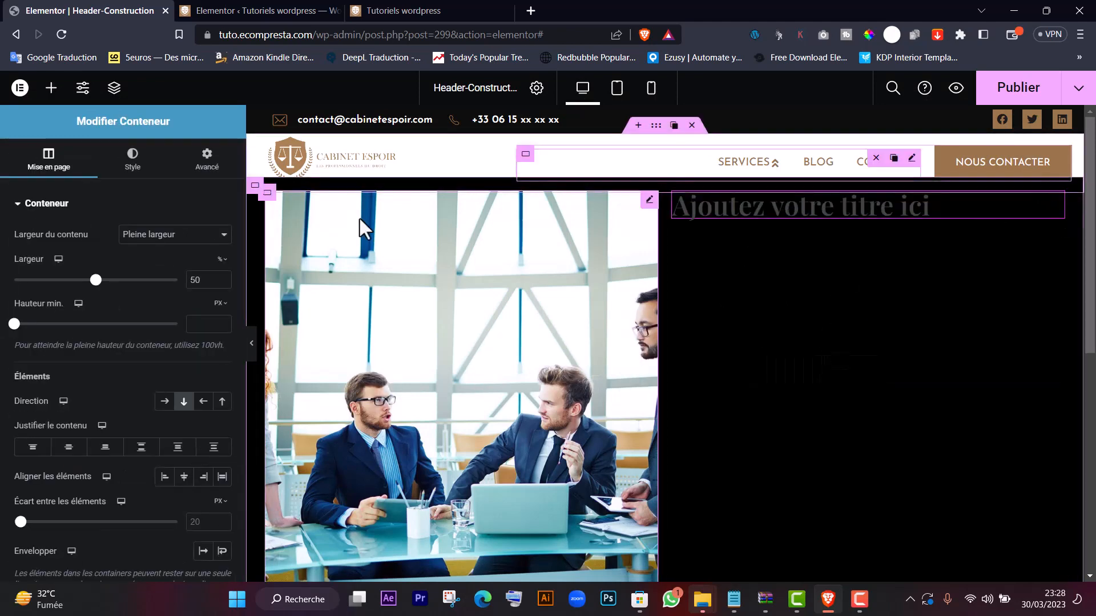
pyautogui.click(127, 165)
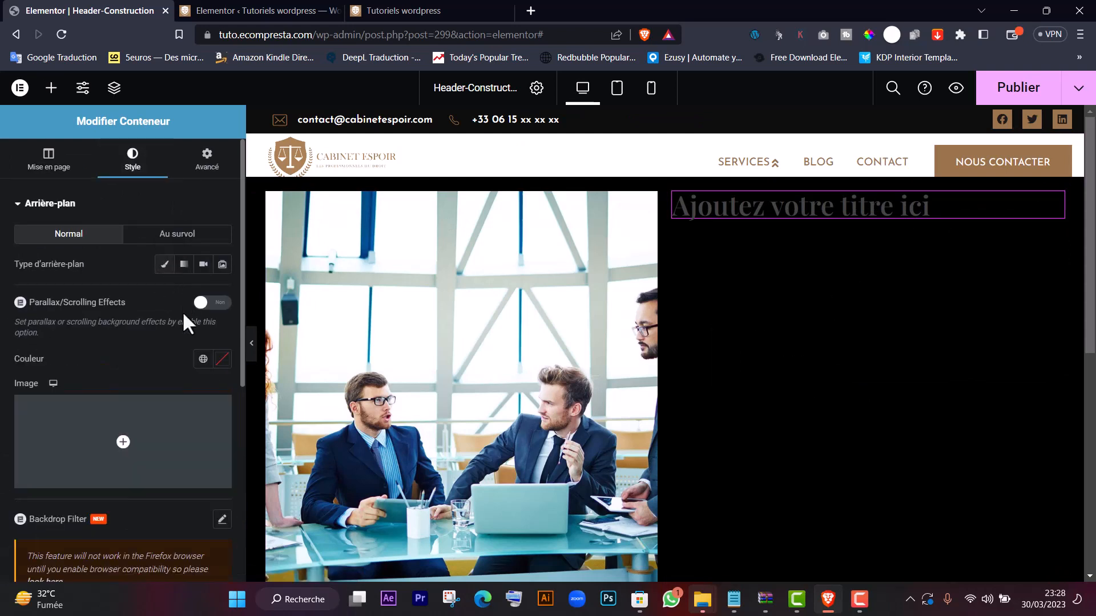
pyautogui.click(204, 358)
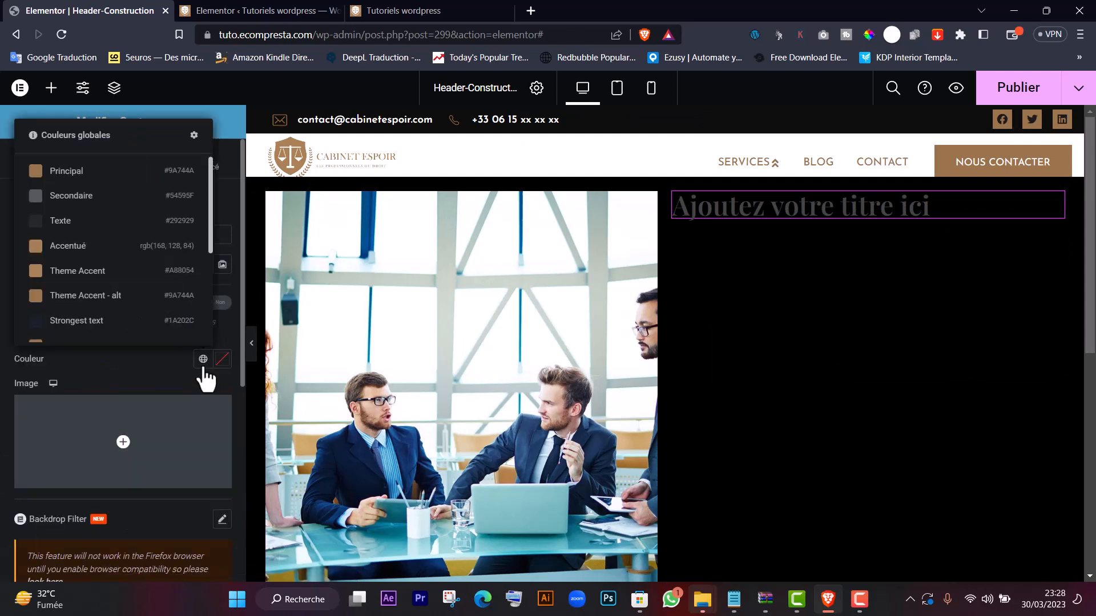
pyautogui.click(87, 173)
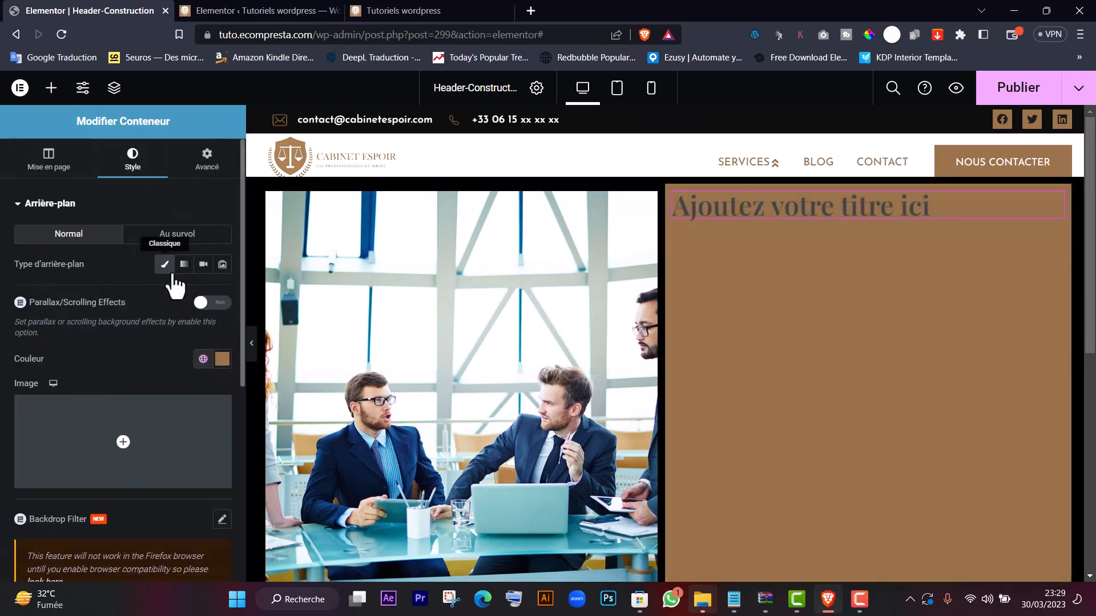
pyautogui.click(222, 359)
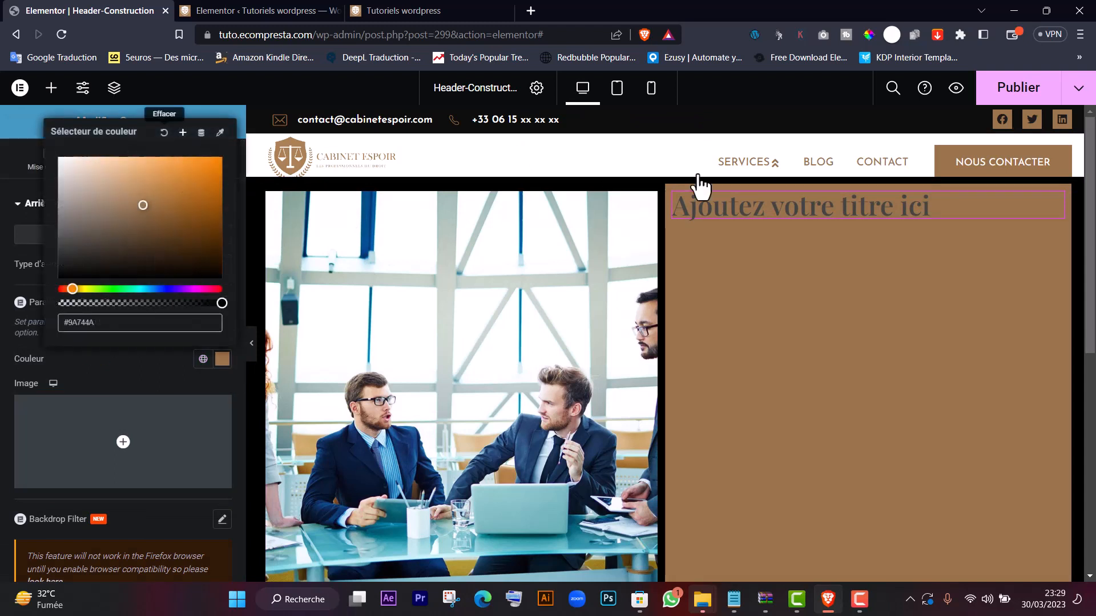
pyautogui.click(697, 184)
# Set the heading's text colour to the Principal global colour and enlarge its typography.
pyautogui.click(1056, 200)
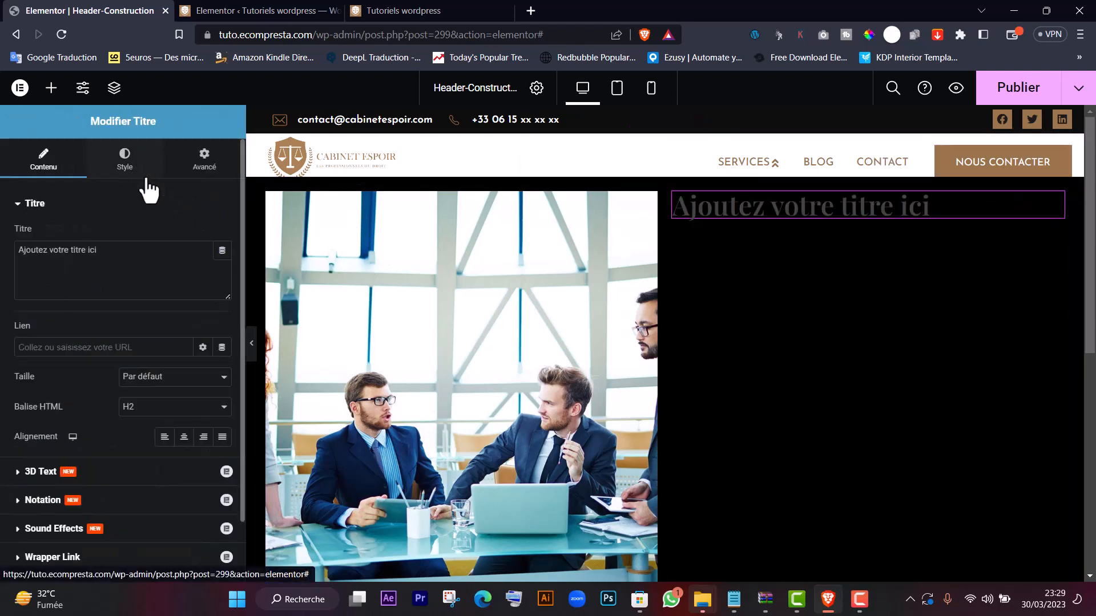
pyautogui.click(128, 162)
pyautogui.click(224, 239)
pyautogui.click(204, 234)
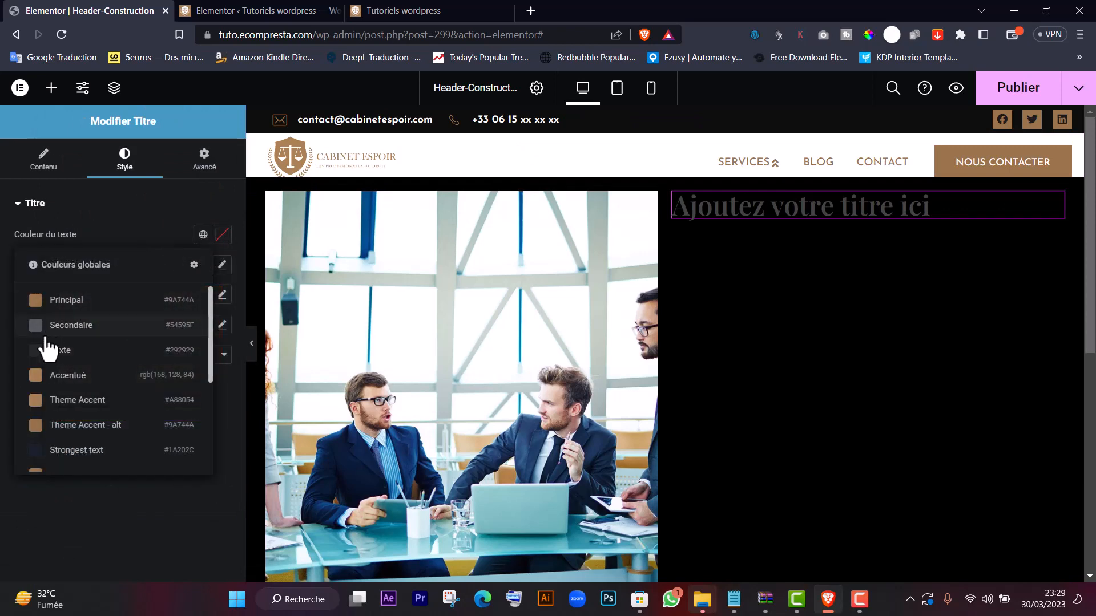
pyautogui.click(65, 303)
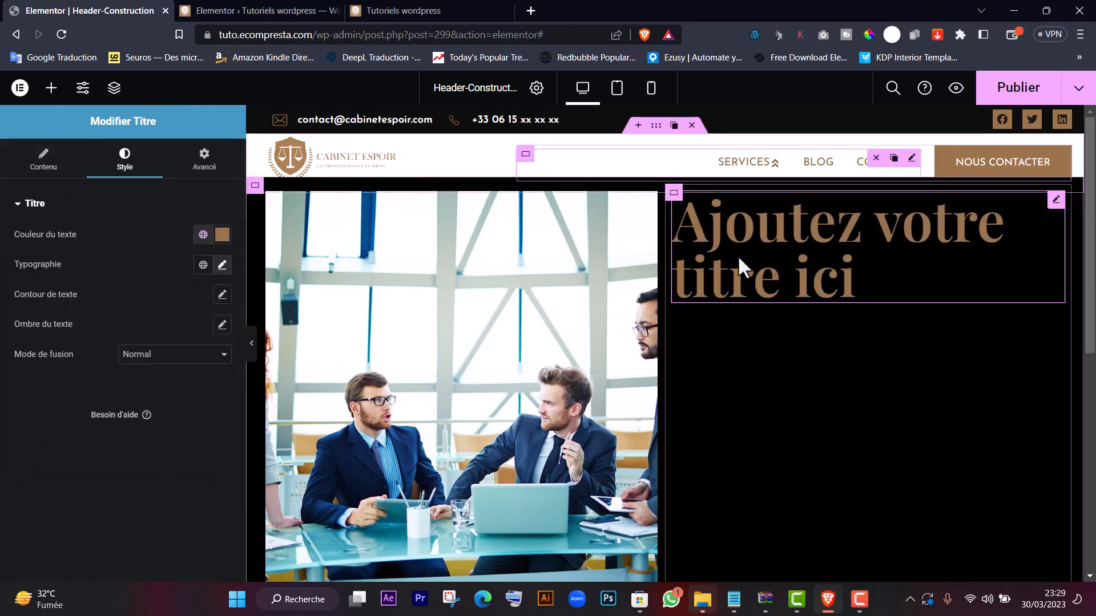
pyautogui.click(49, 179)
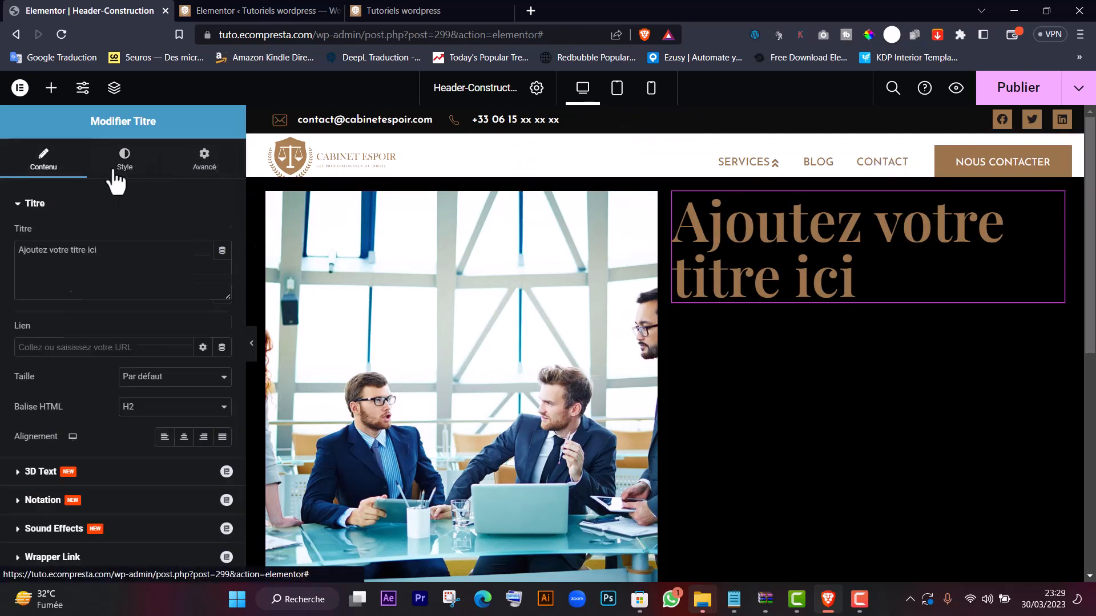
# Add an Éditeur de texte widget below the heading in the dropdown's second column.
pyautogui.click(51, 92)
pyautogui.scroll(-3, 143, 422)
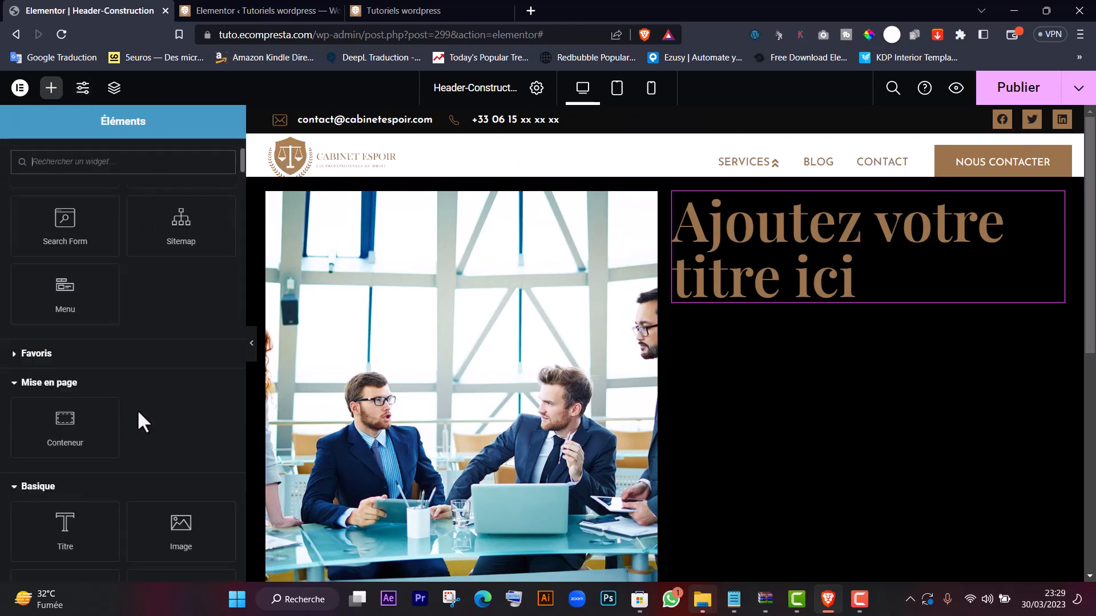
pyautogui.scroll(-3, 114, 459)
pyautogui.moveTo(65, 416); pyautogui.dragTo(790, 296)
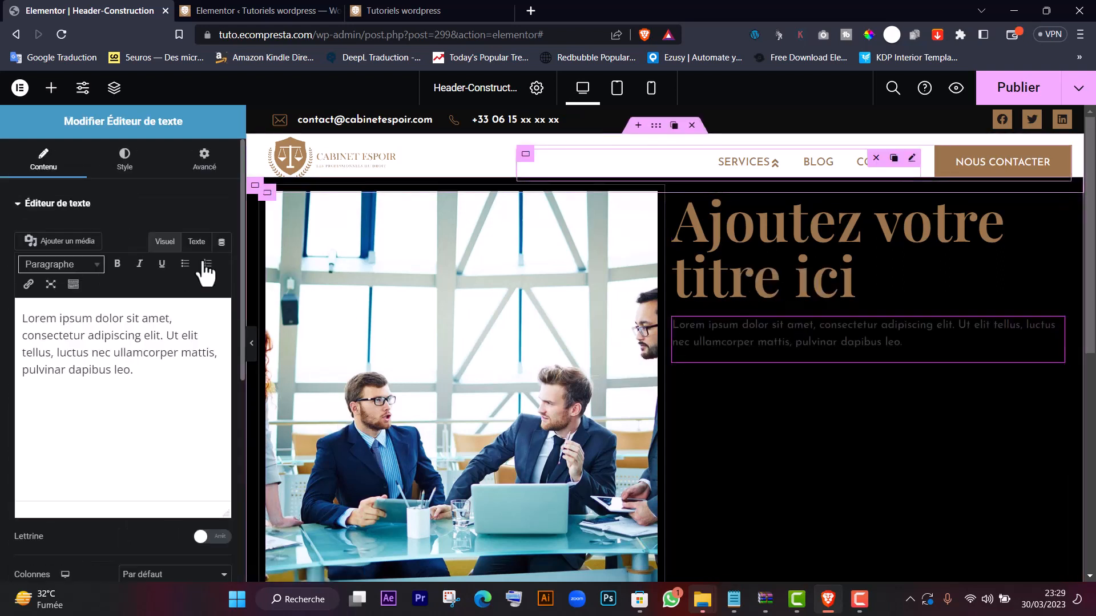
# Set the text colour of the paragraph below the heading to white, #FFFFFF.
pyautogui.click(126, 155)
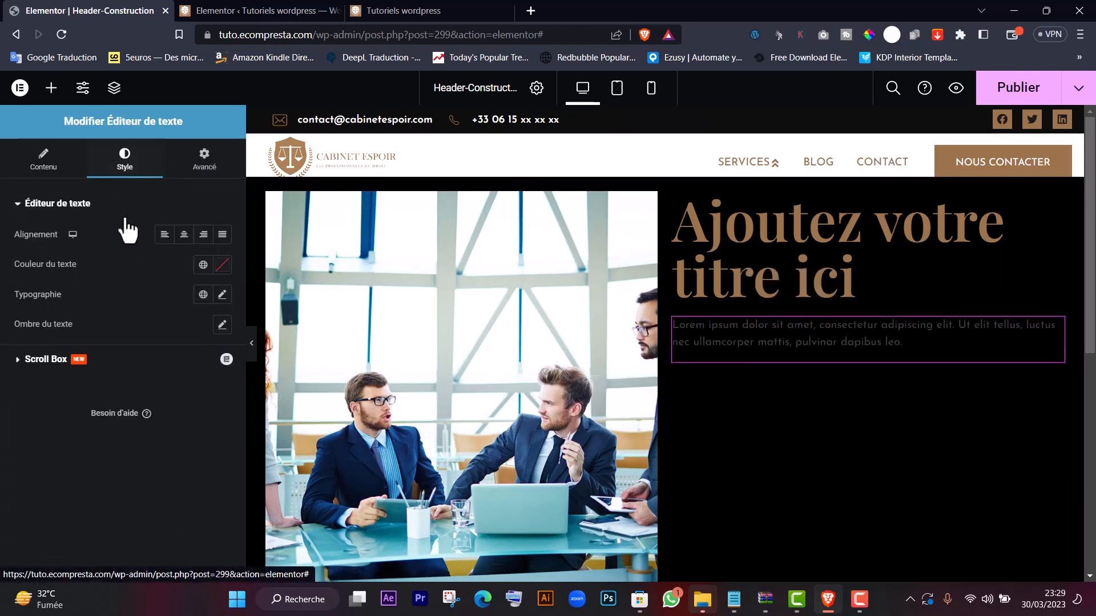
pyautogui.click(222, 265)
pyautogui.click(60, 319)
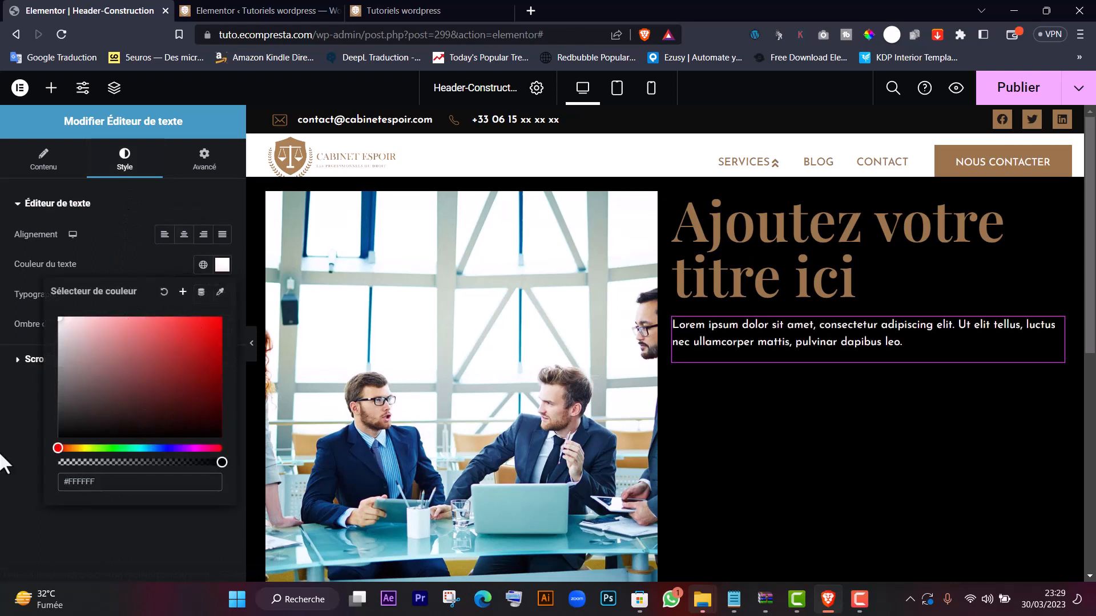
pyautogui.click(39, 505)
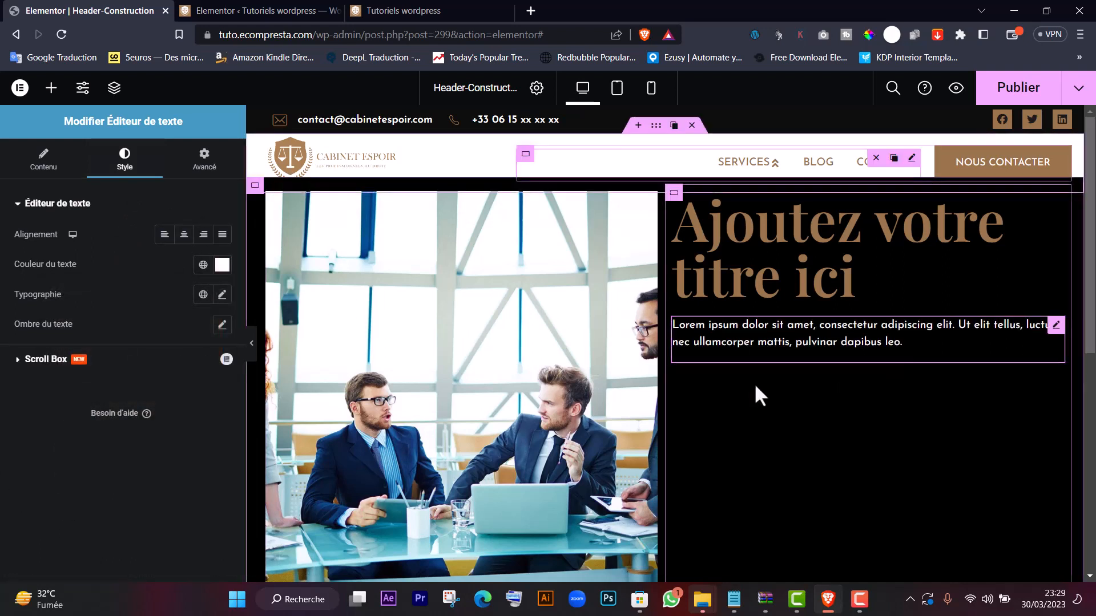
# Add a Vidéo widget below the paragraph in the dropdown's second column.
pyautogui.scroll(-5, 999, 394)
pyautogui.scroll(5, 1042, 370)
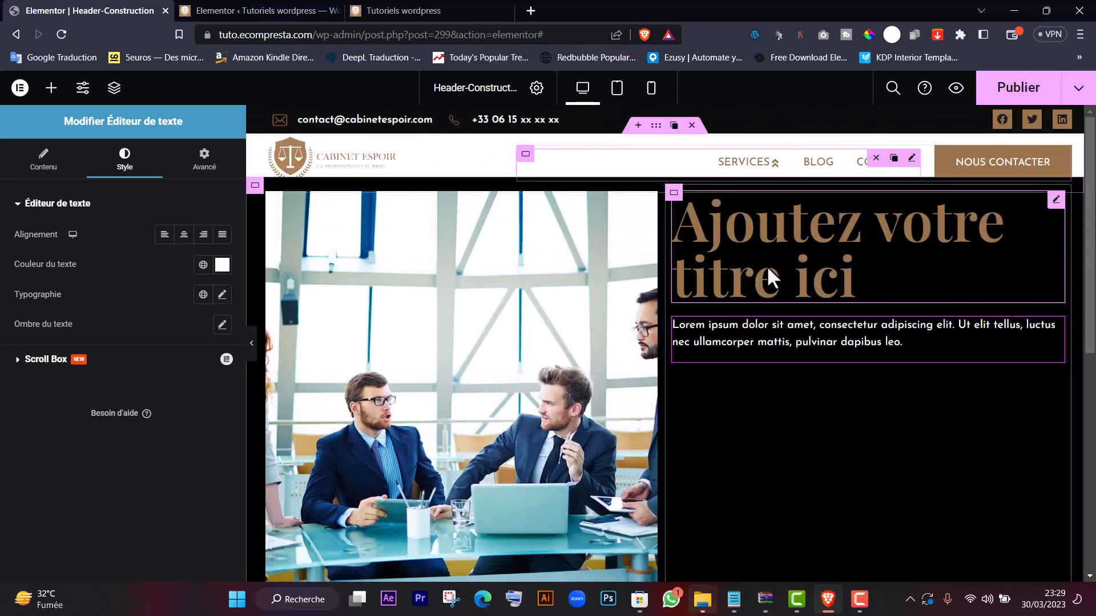
pyautogui.click(14, 166)
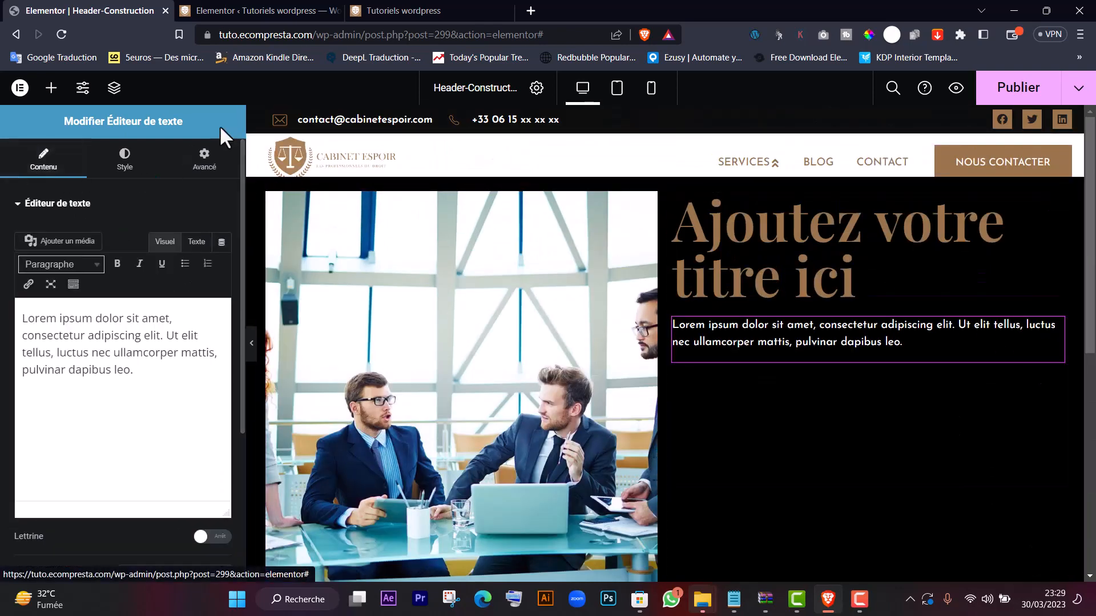
pyautogui.click(51, 88)
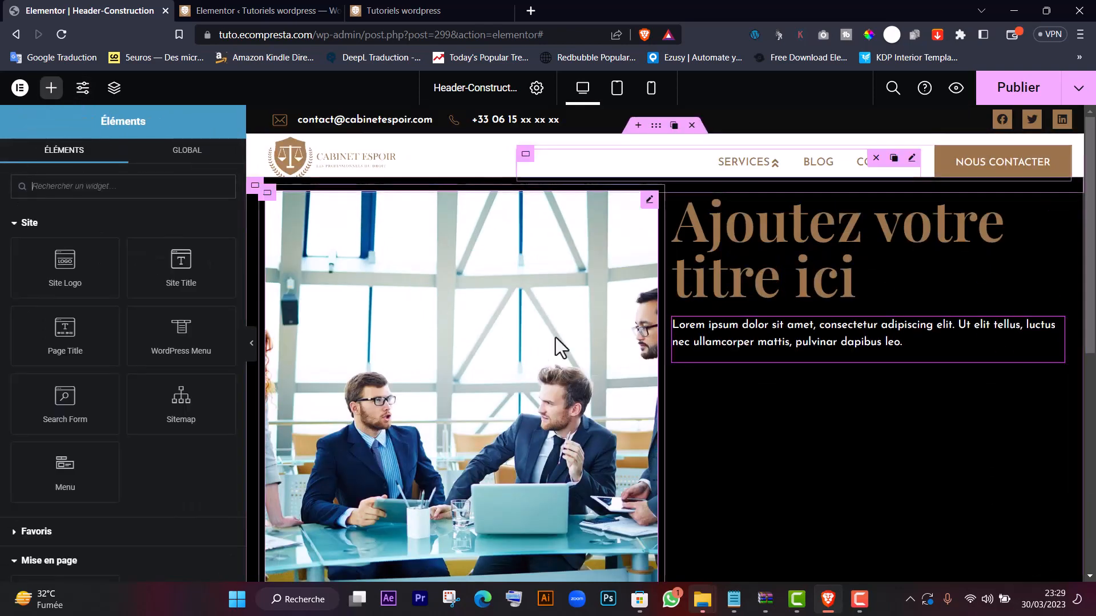
pyautogui.scroll(-5, 165, 378)
pyautogui.moveTo(220, 347); pyautogui.dragTo(865, 341)
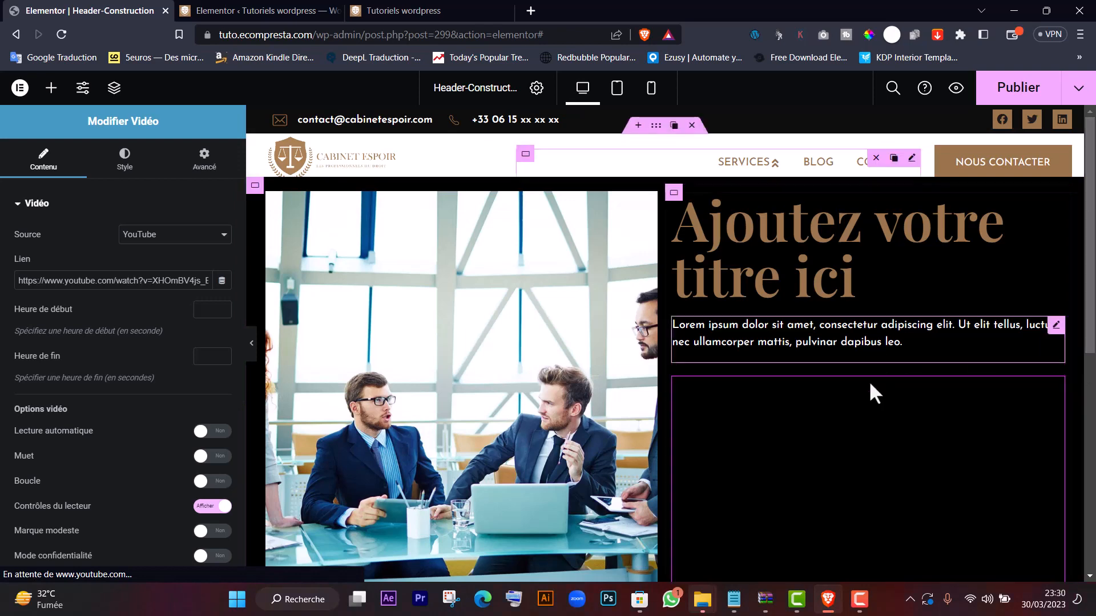
pyautogui.scroll(-1, 966, 360)
pyautogui.scroll(-3, 966, 361)
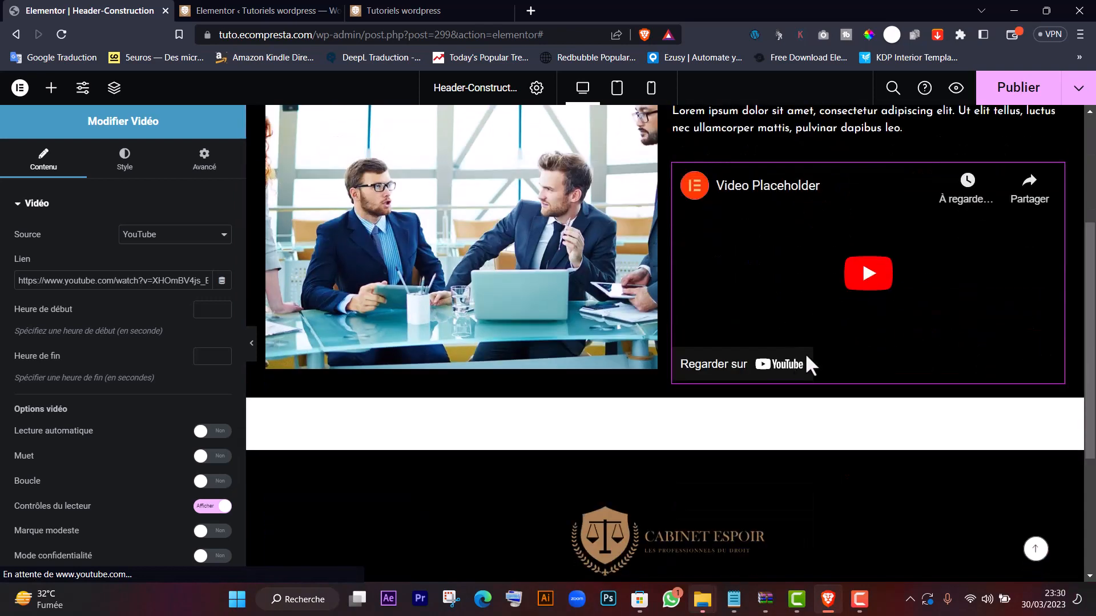
# Enable Lecture automatique, Lire sur mobile and Muet for the video and publish the header.
pyautogui.click(219, 437)
pyautogui.click(223, 457)
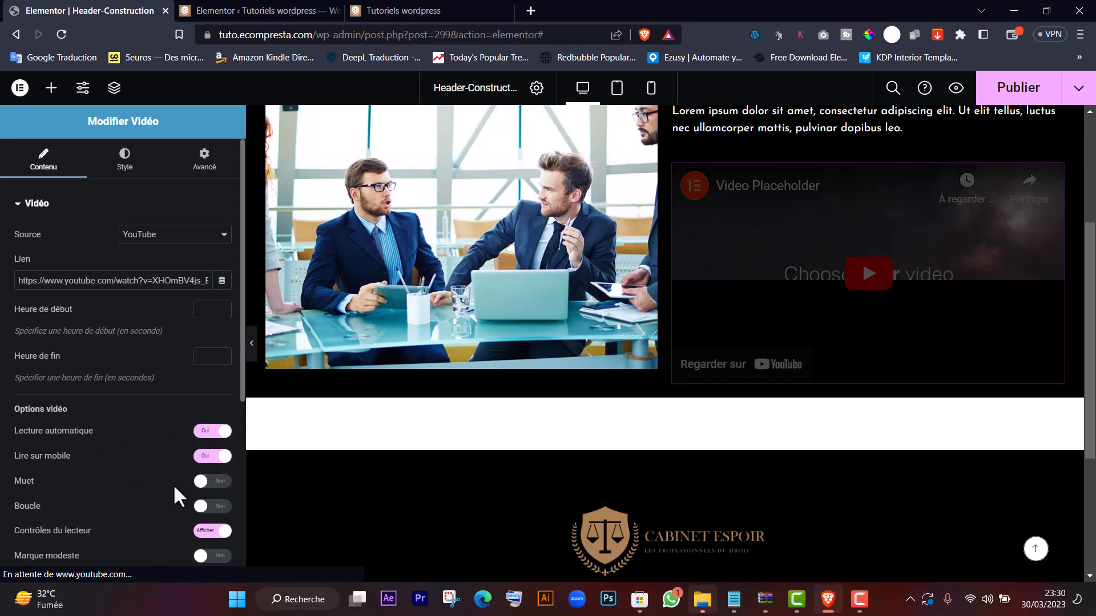
pyautogui.click(211, 482)
pyautogui.scroll(4, 632, 318)
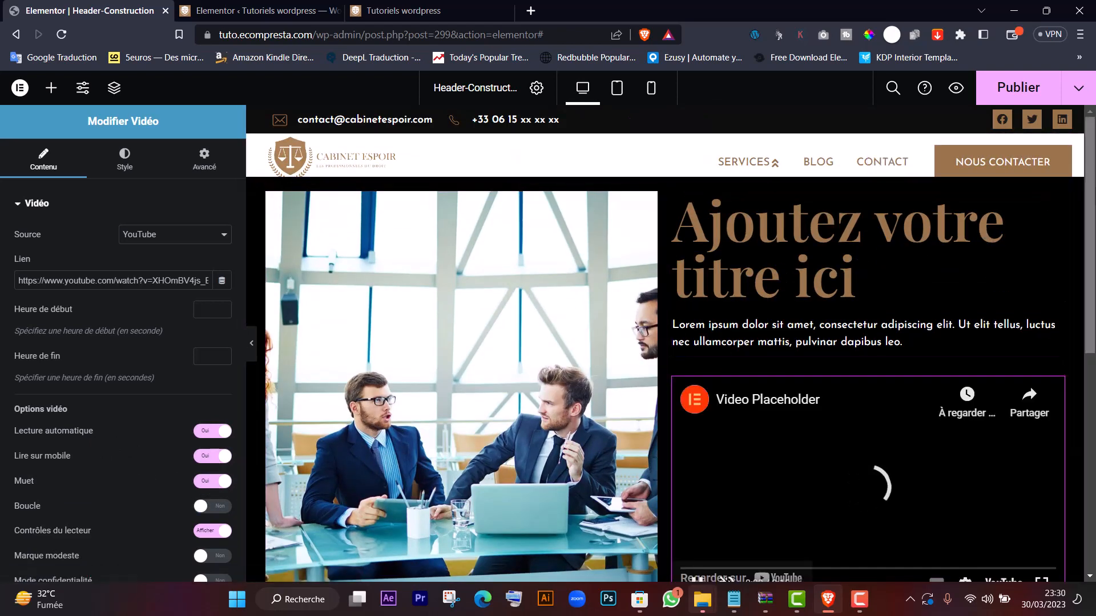
pyautogui.scroll(-4, 850, 317)
pyautogui.scroll(4, 849, 316)
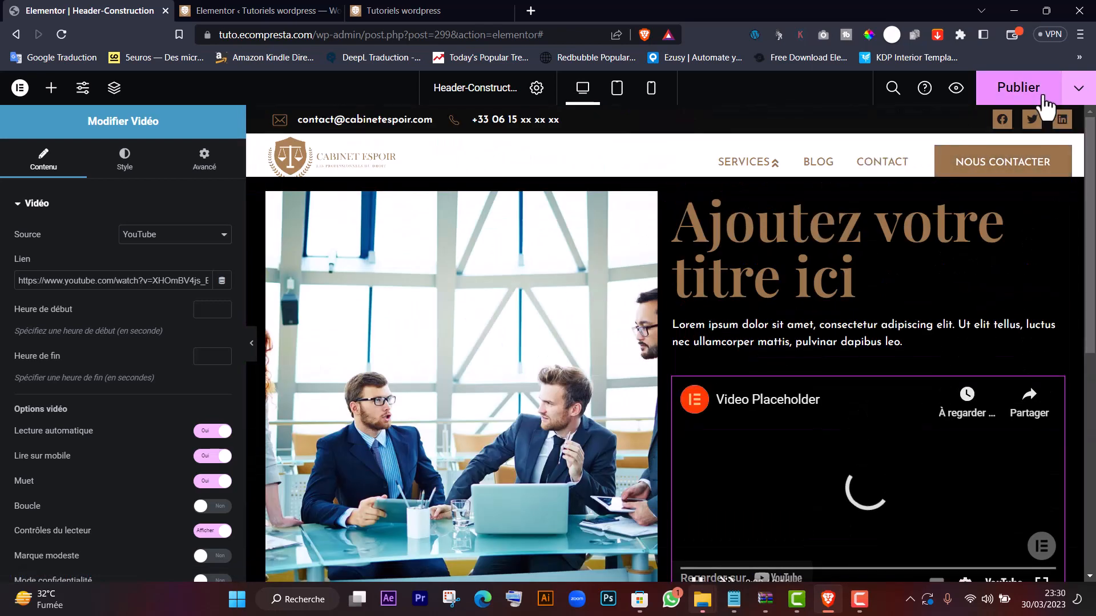
pyautogui.click(1020, 91)
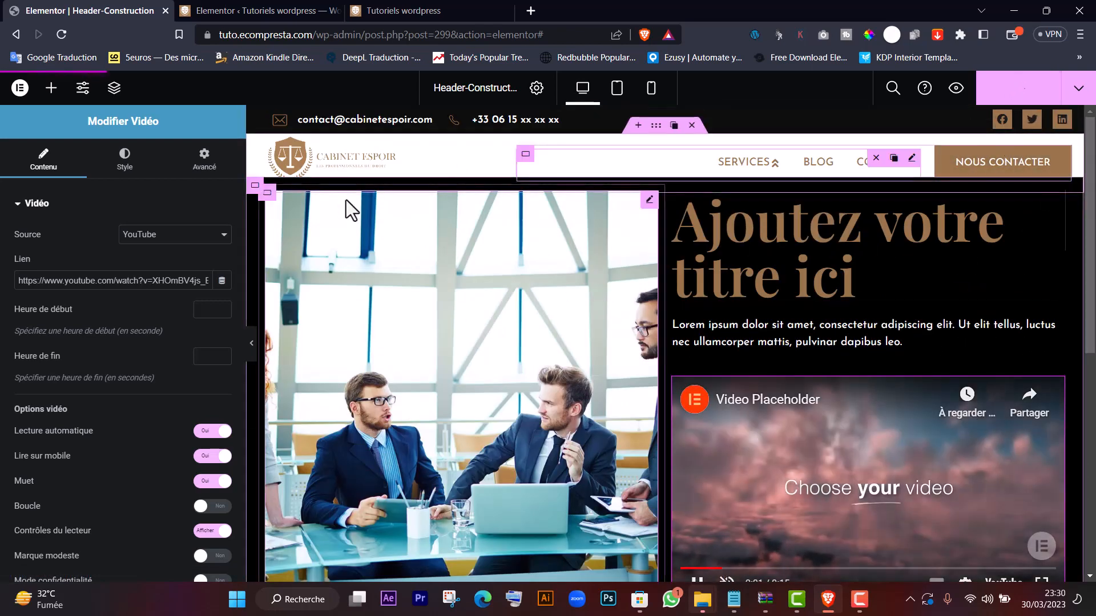
# Switch to the live Tutoriels wordpress site, reload it and preview the SERVICES dropdown.
pyautogui.click(254, 187)
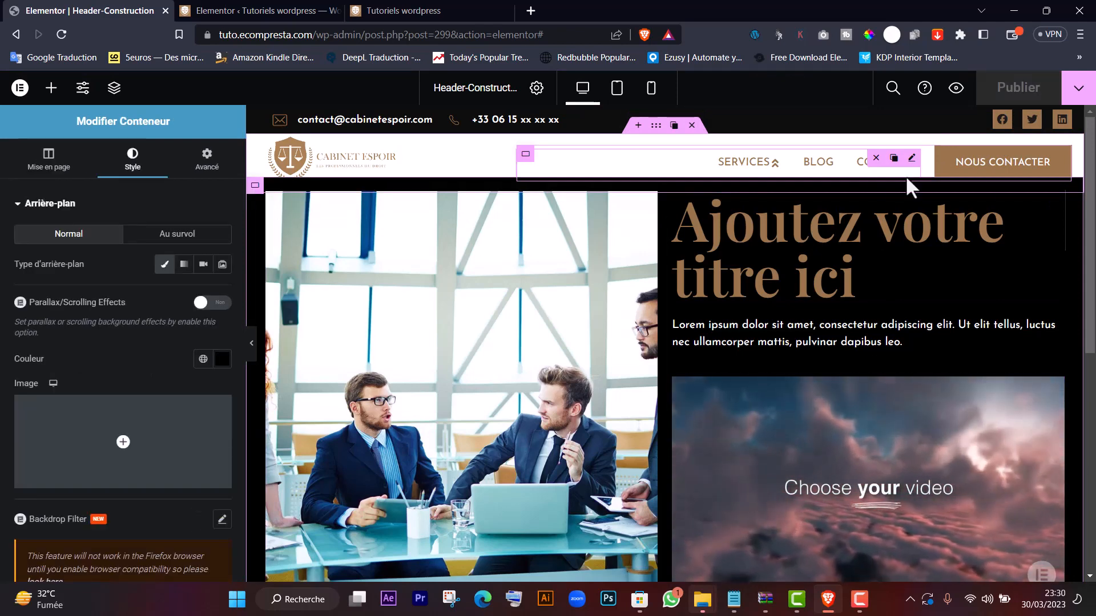
pyautogui.click(342, 11)
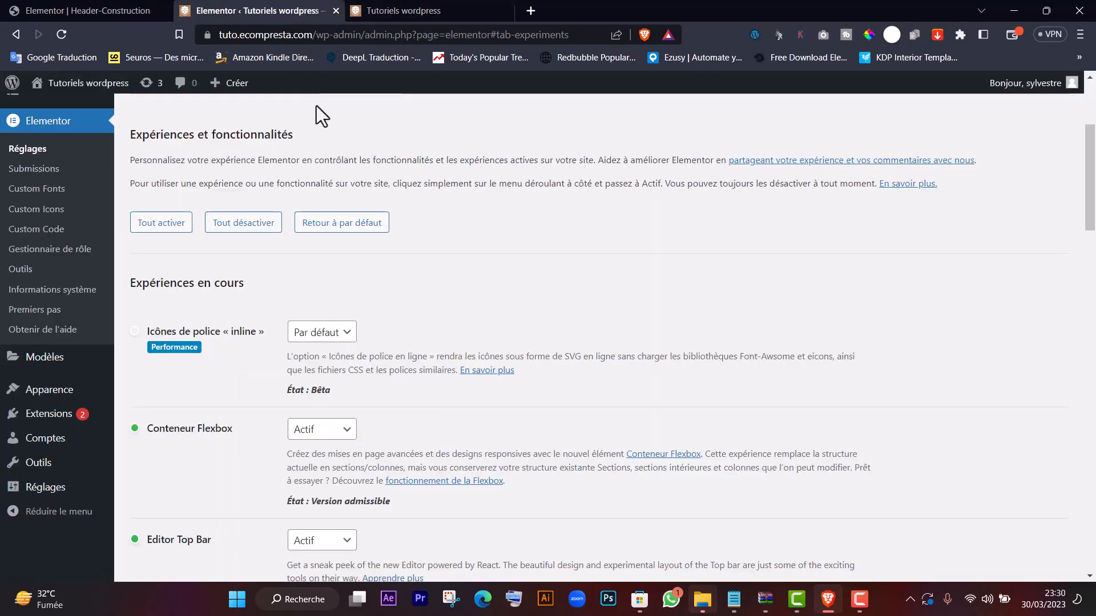
pyautogui.click(402, 10)
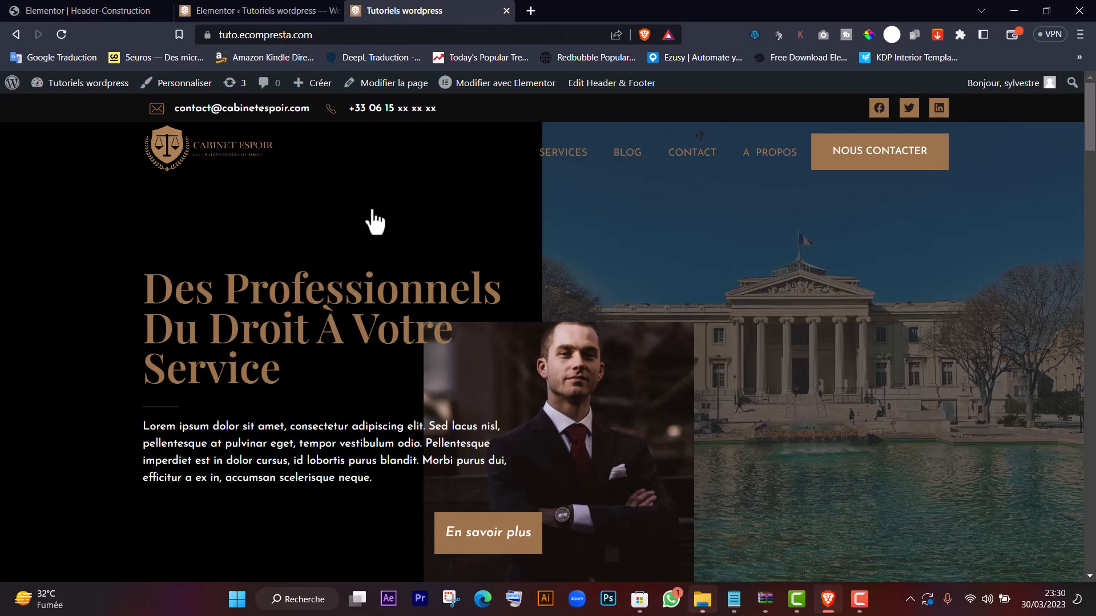
pyautogui.click(210, 163)
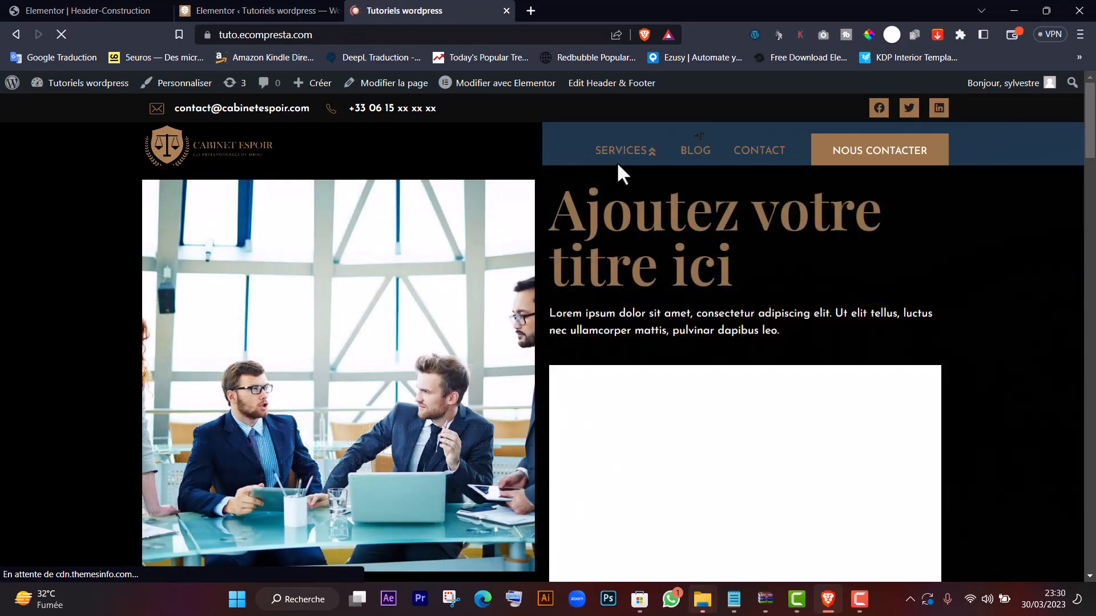